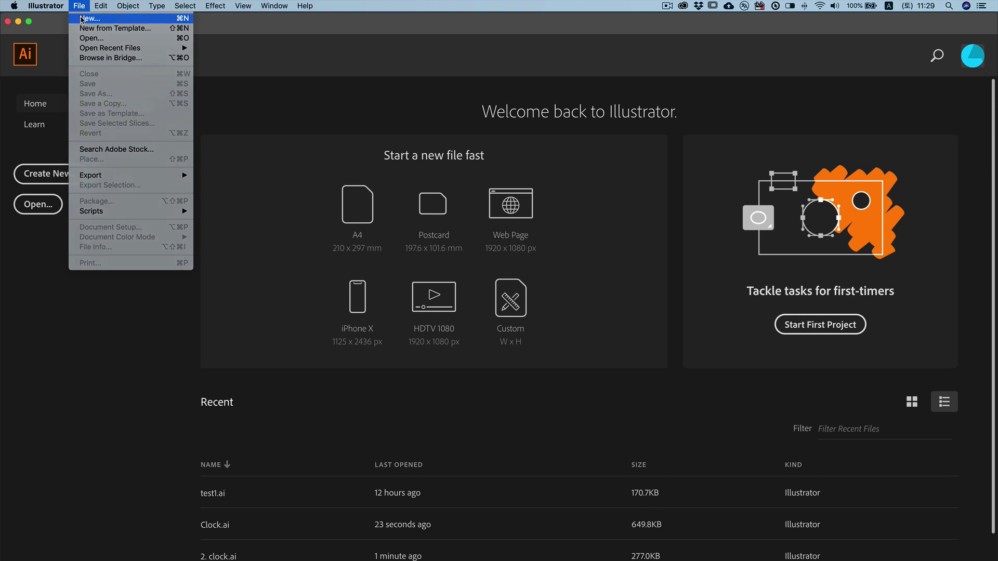
- Create a new A4 landscape print document in RGB colour mode
{"action": "left_click", "coordinate": [87, 18]}
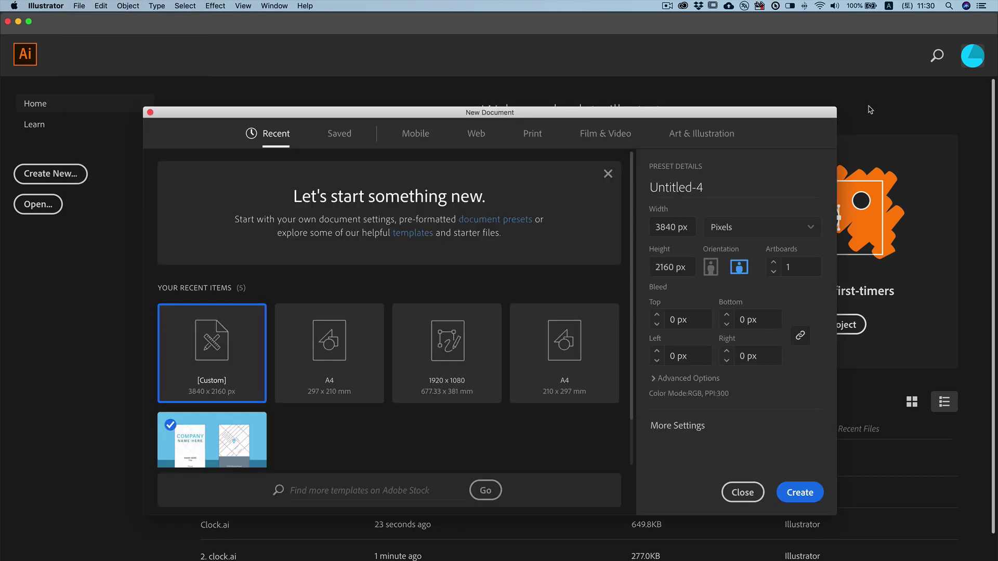
{"action": "left_click", "coordinate": [532, 134]}
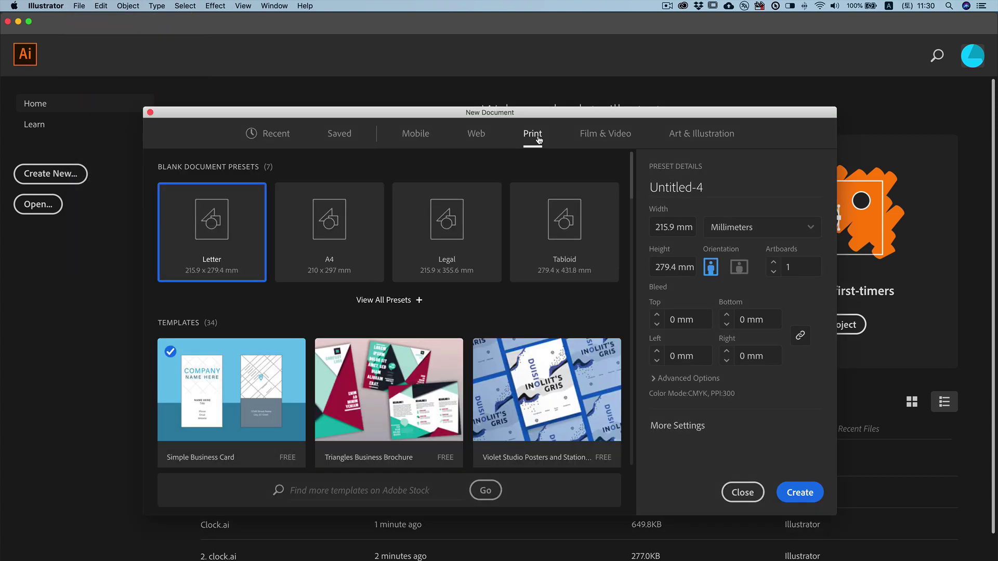
{"action": "left_click", "coordinate": [374, 241]}
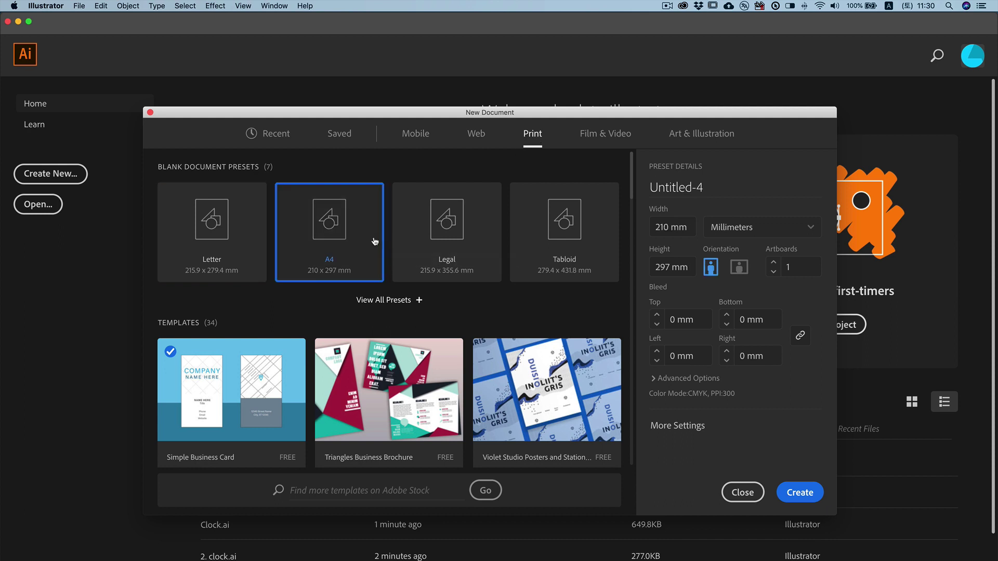
{"action": "left_click", "coordinate": [738, 268]}
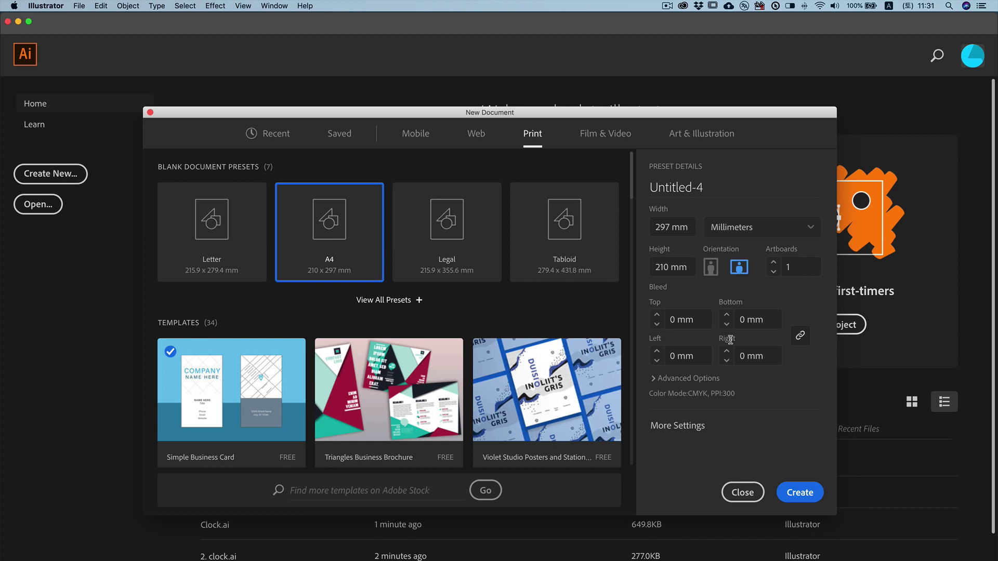
{"action": "left_click", "coordinate": [697, 428]}
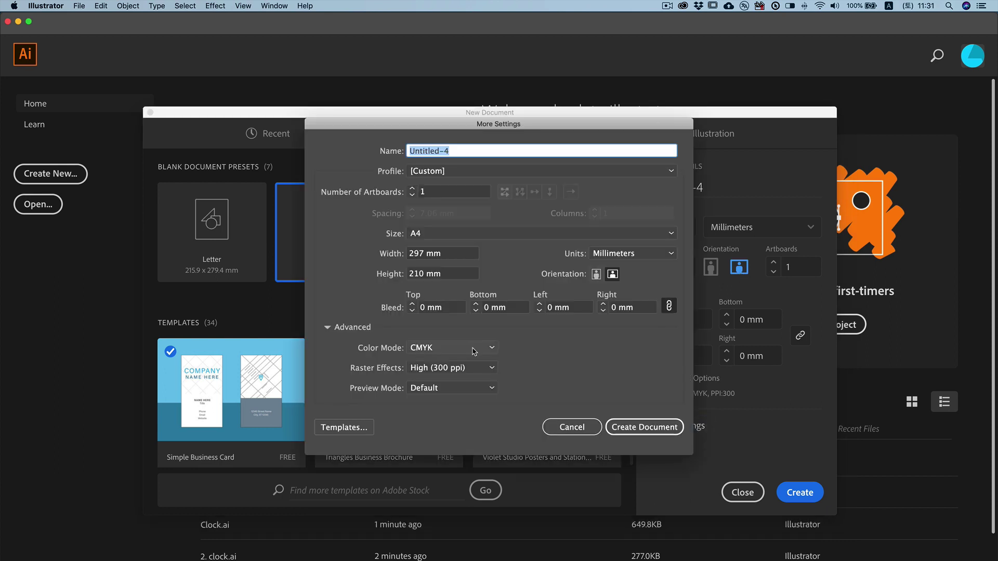
{"action": "left_click", "coordinate": [474, 351]}
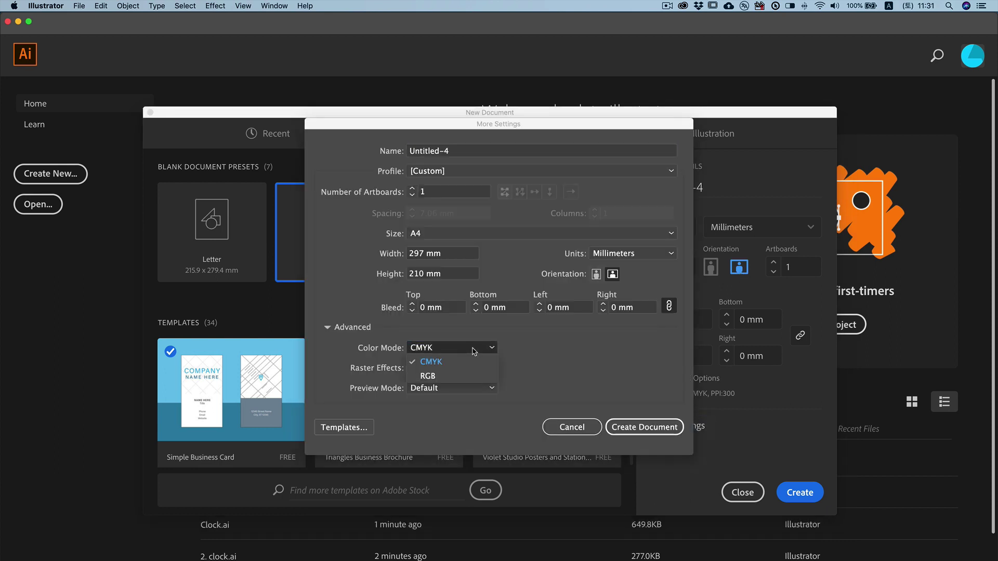
{"action": "left_click", "coordinate": [474, 376]}
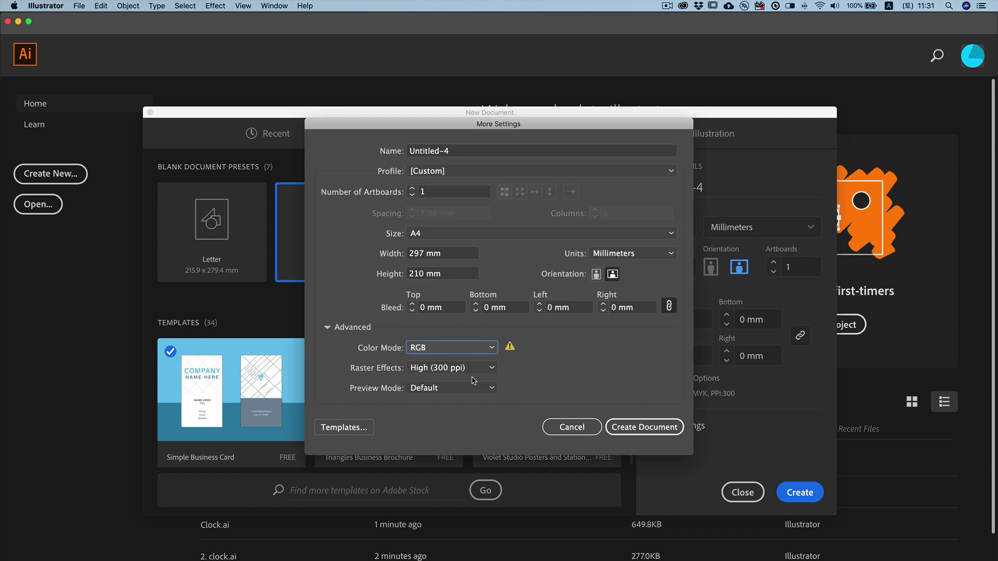
{"action": "left_click", "coordinate": [631, 433]}
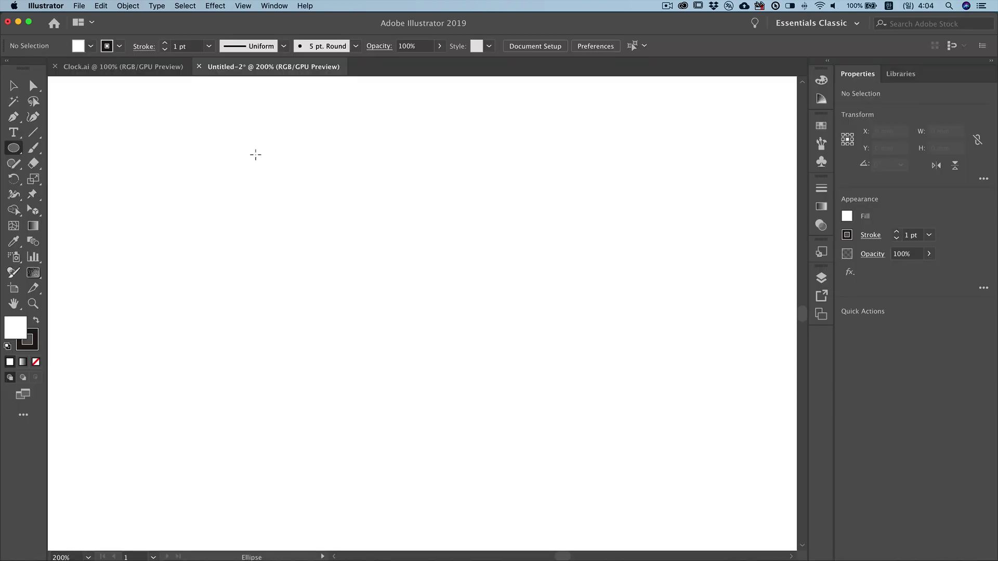
- With Smart Guides on, draw a 75 × 75 mm circle at the page centre
{"action": "left_click", "coordinate": [242, 7]}
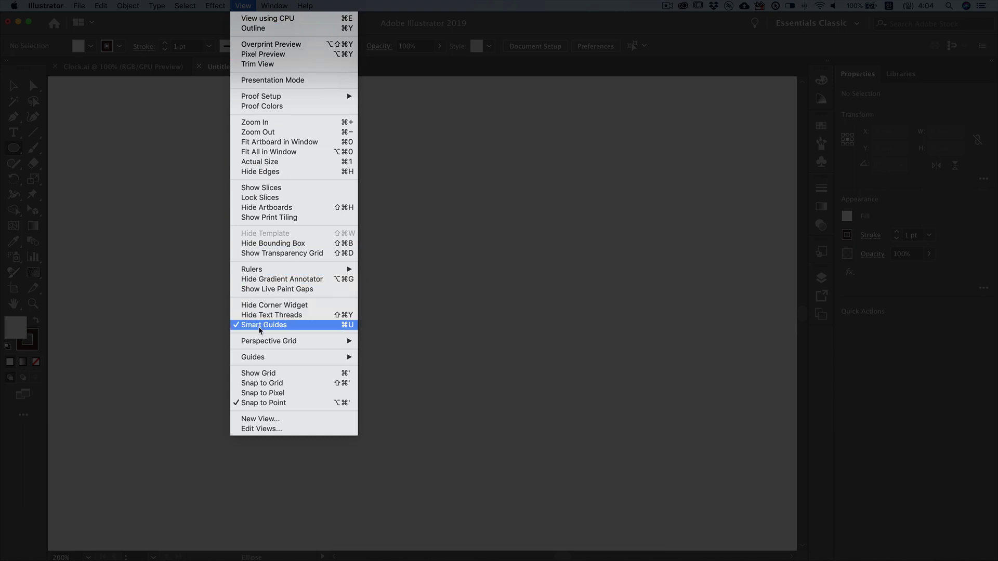
{"action": "left_click", "coordinate": [390, 327]}
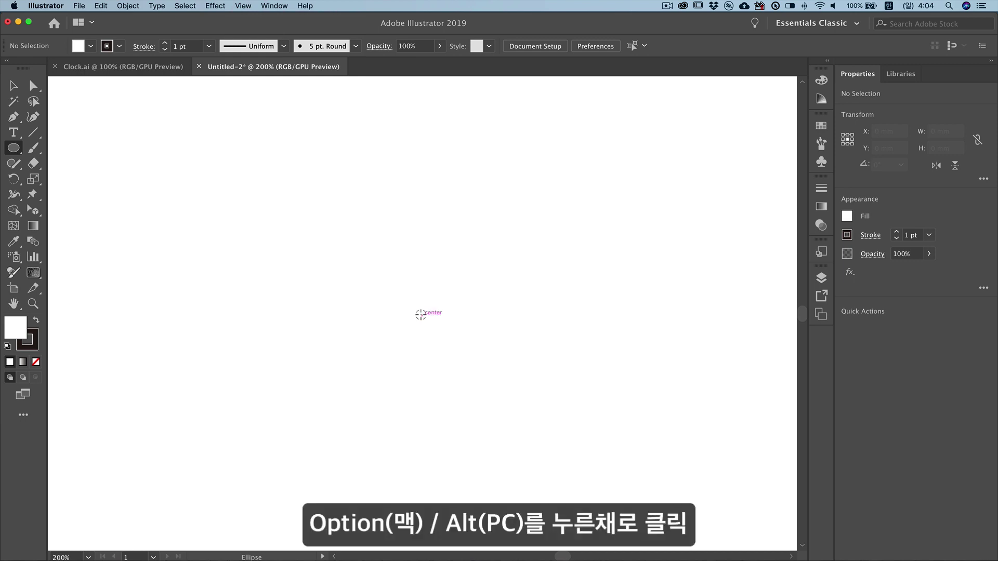
{"action": "left_click", "coordinate": [420, 315], "text": "alt"}
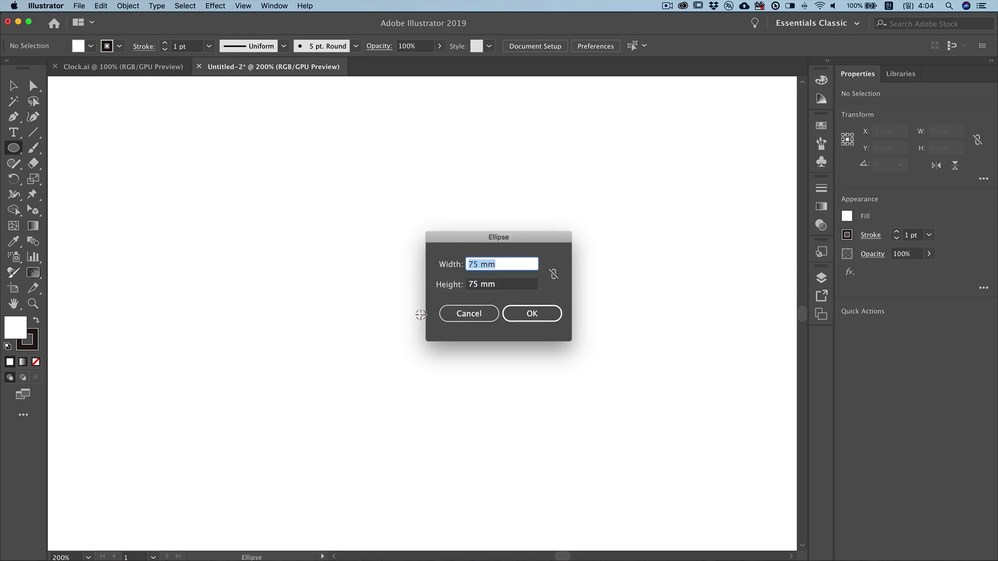
{"action": "left_click", "coordinate": [532, 312]}
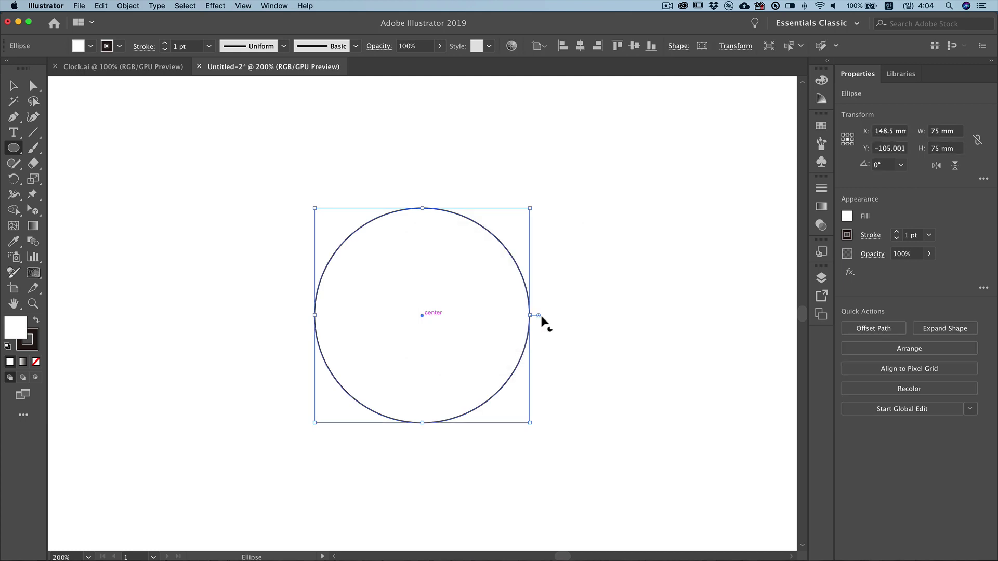
- Paste a copy of the circle in front and scale it down slightly
{"action": "key", "text": "super+c"}
{"action": "key", "text": "super+f"}
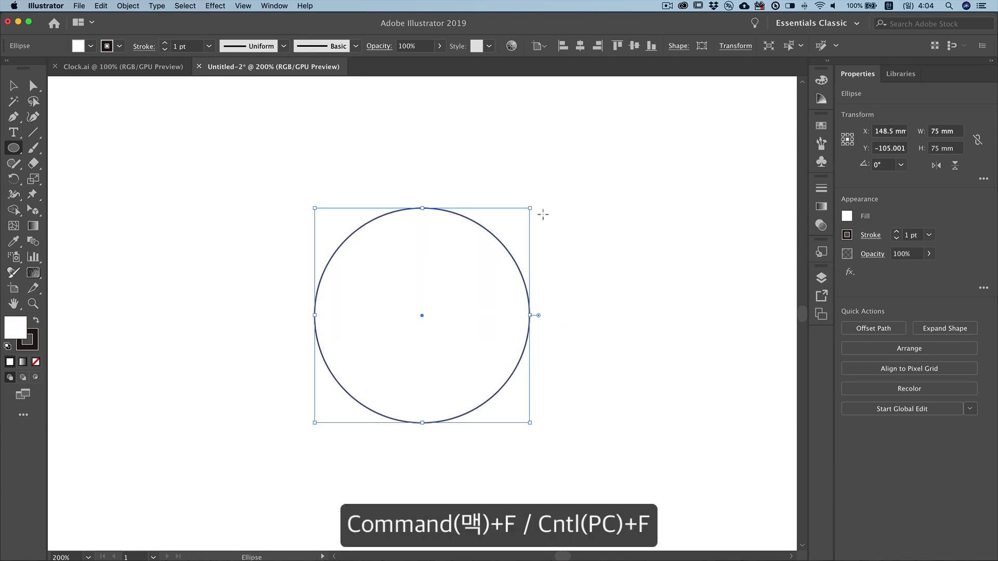
{"action": "key", "text": "v"}
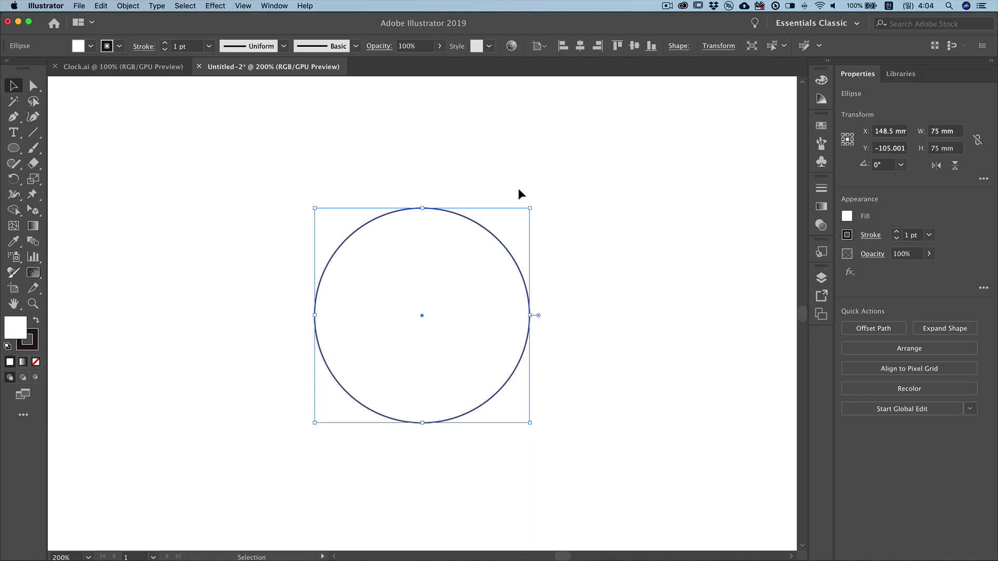
{"action": "left_click_drag", "start_coordinate": [529, 208], "coordinate": [518, 219]}
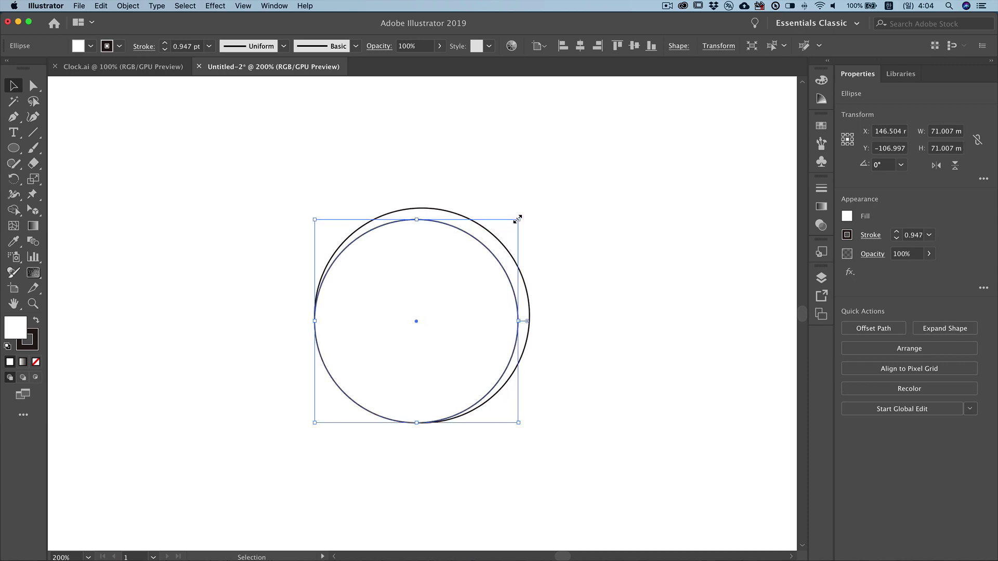
- Give the smaller copy no outline and a #ffca05 yellow fill
{"action": "left_click", "coordinate": [821, 80]}
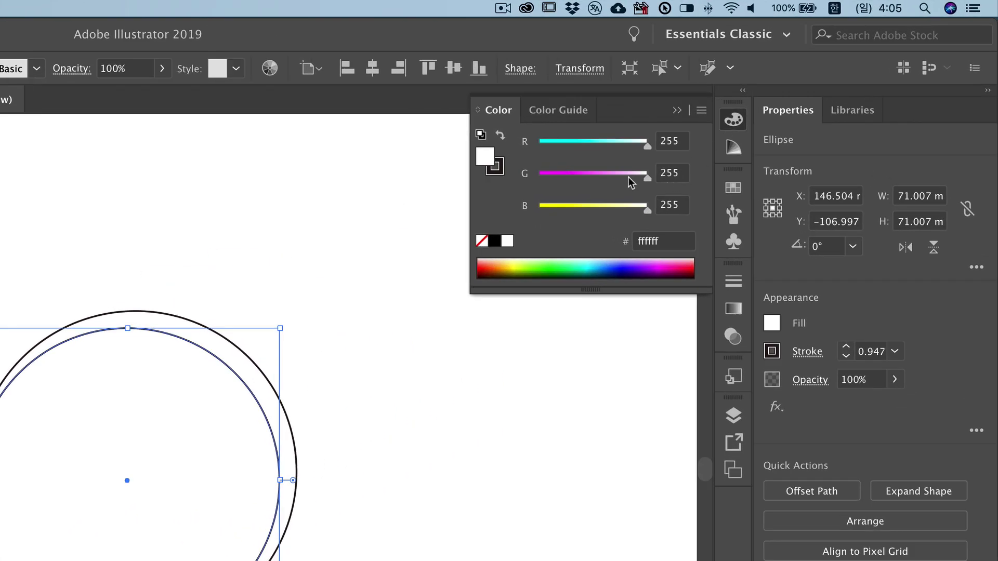
{"action": "left_click", "coordinate": [496, 173]}
{"action": "left_click", "coordinate": [482, 242]}
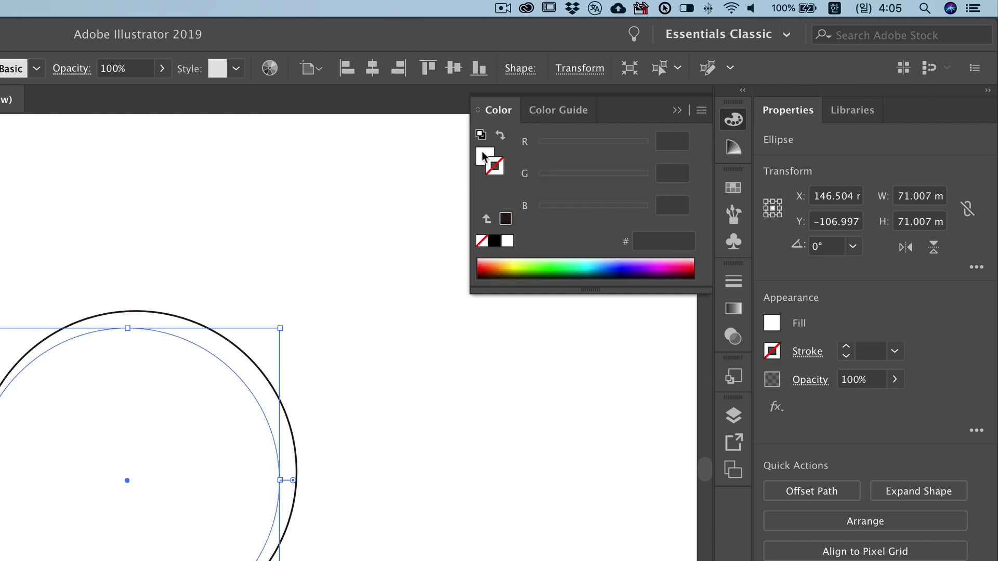
{"action": "left_click", "coordinate": [493, 160]}
{"action": "left_click_drag", "start_coordinate": [665, 241], "coordinate": [625, 241]}
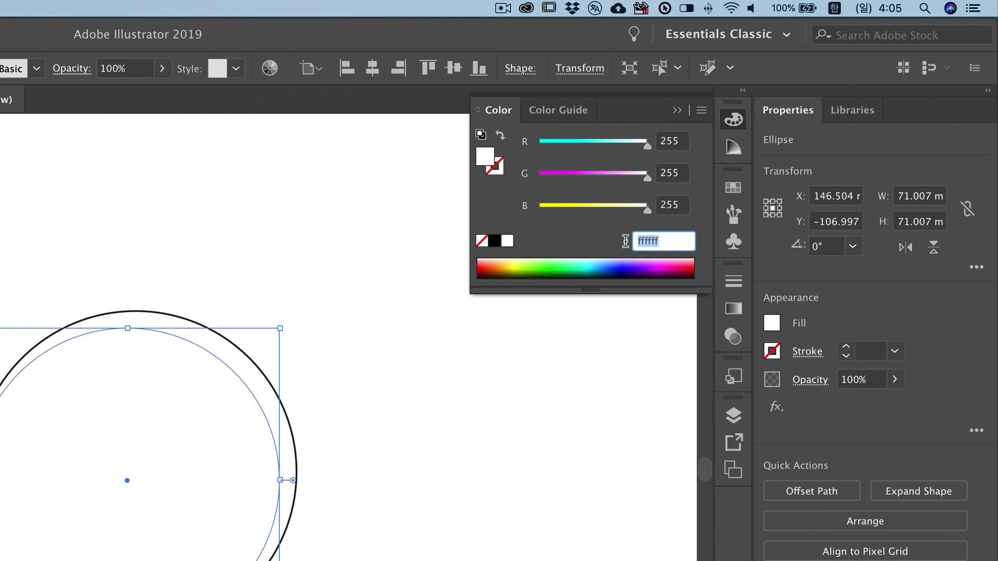
{"action": "type", "text": "ffca05"}
{"action": "key", "text": "Return"}
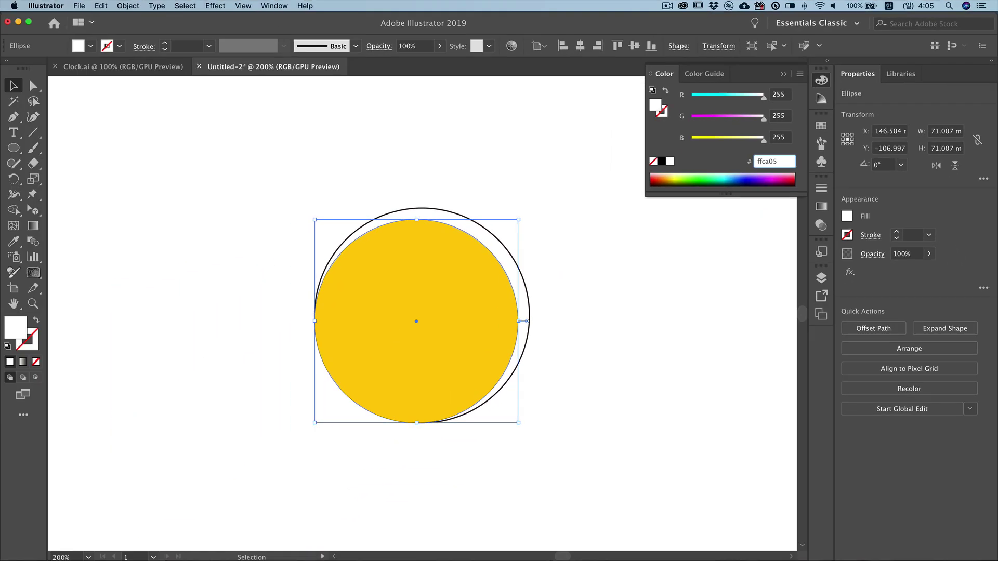
- Remove the outline from the larger outer circle
{"action": "left_click", "coordinate": [518, 263]}
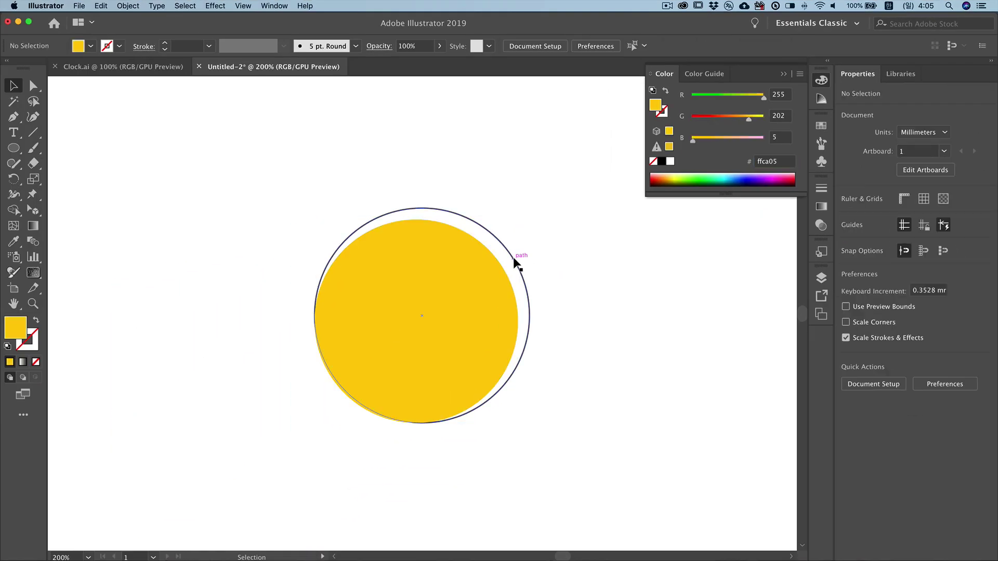
{"action": "left_click", "coordinate": [515, 259]}
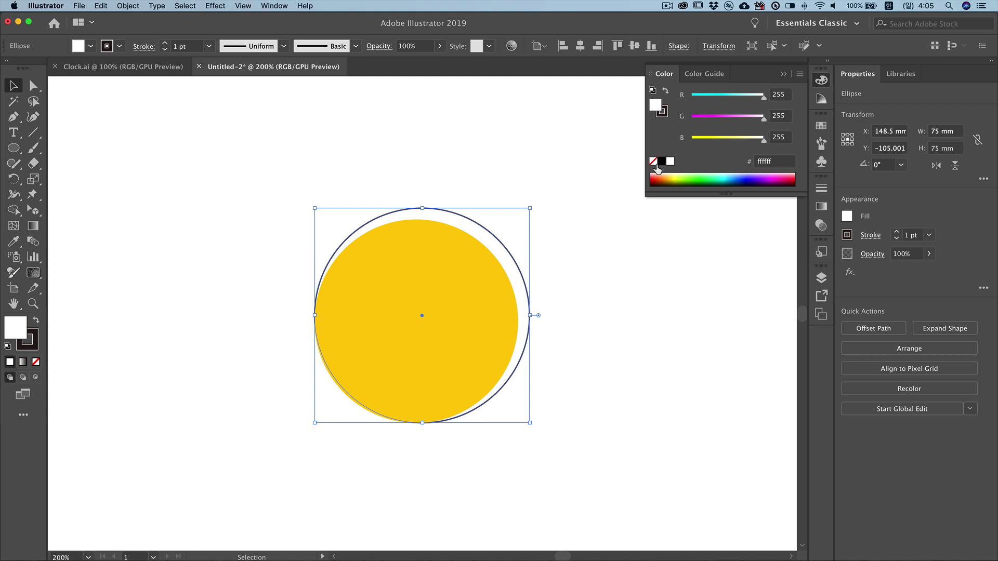
{"action": "left_click", "coordinate": [665, 116]}
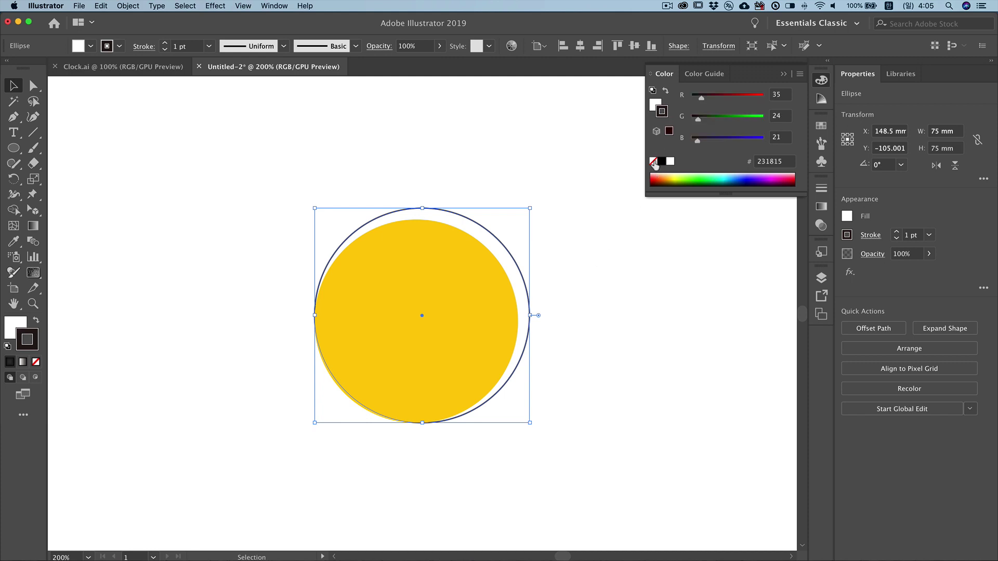
{"action": "left_click", "coordinate": [653, 161]}
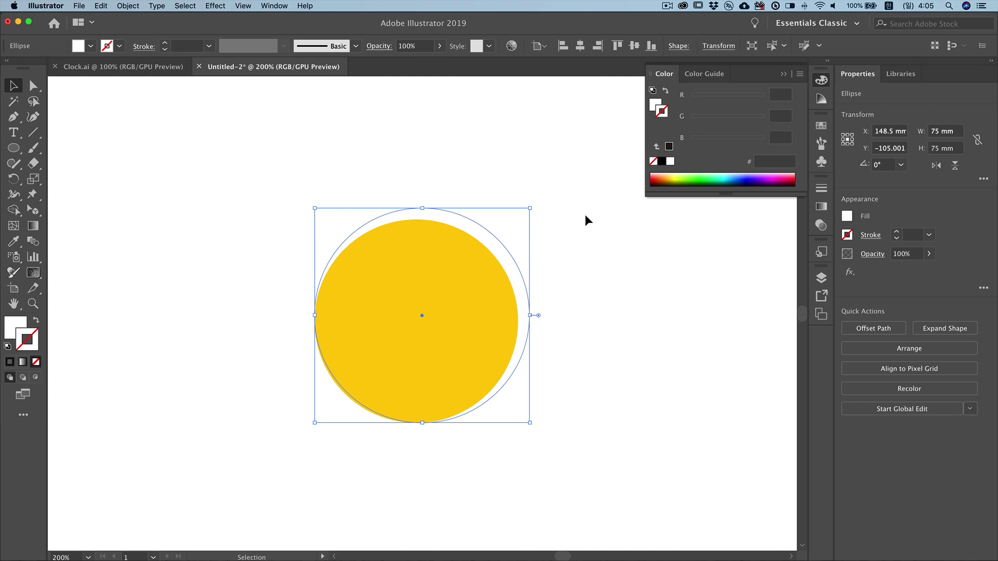
- Paste a front copy of the outer 75 mm circle
{"action": "key", "text": "super+c"}
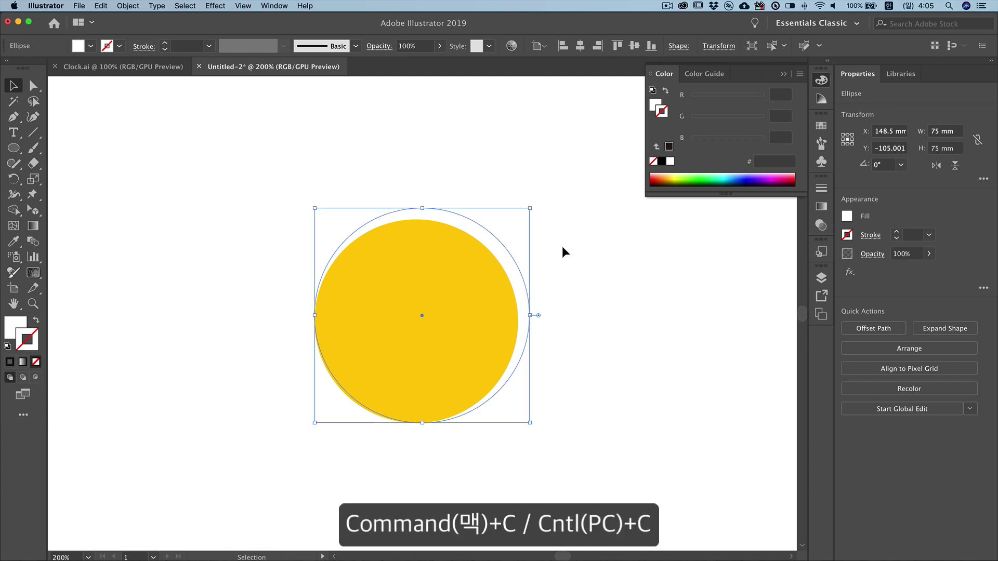
{"action": "left_click", "coordinate": [563, 252]}
{"action": "left_click_drag", "start_coordinate": [549, 250], "coordinate": [490, 278]}
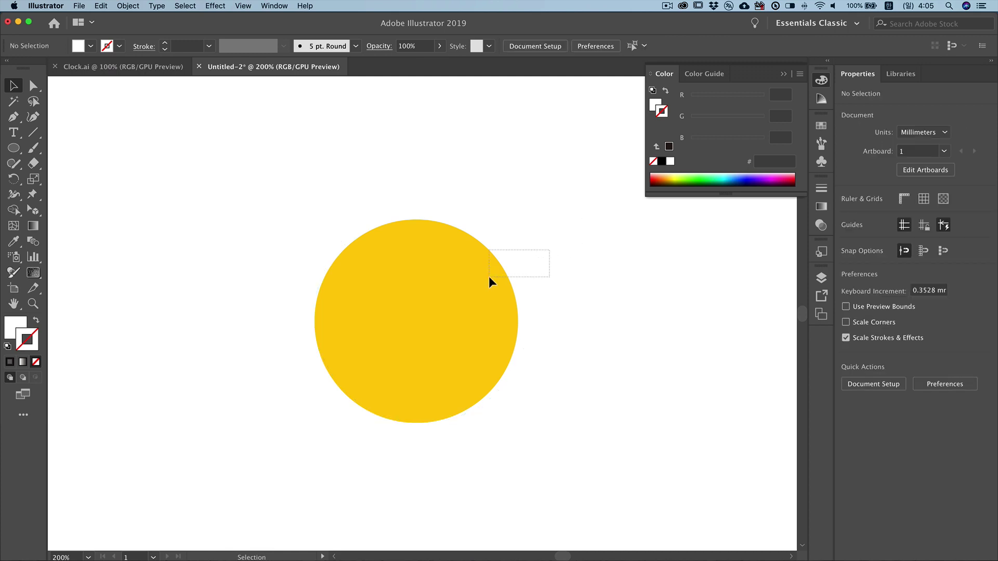
{"action": "left_click_drag", "start_coordinate": [549, 250], "coordinate": [489, 278]}
{"action": "key", "text": "super+f"}
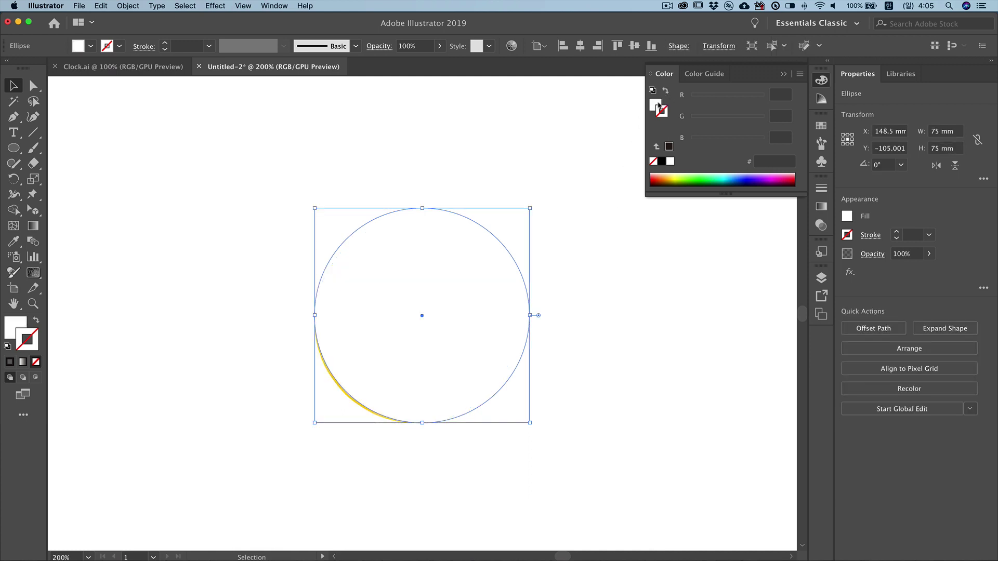
- Give the copied circle no fill and a 5 pt black outline
{"action": "left_click", "coordinate": [655, 105]}
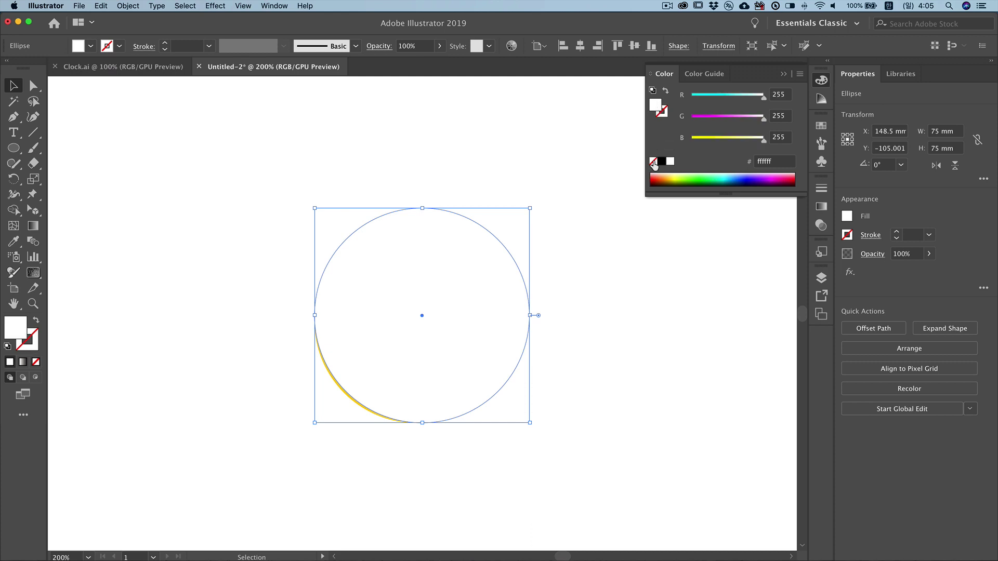
{"action": "left_click", "coordinate": [653, 162]}
{"action": "left_click", "coordinate": [662, 111]}
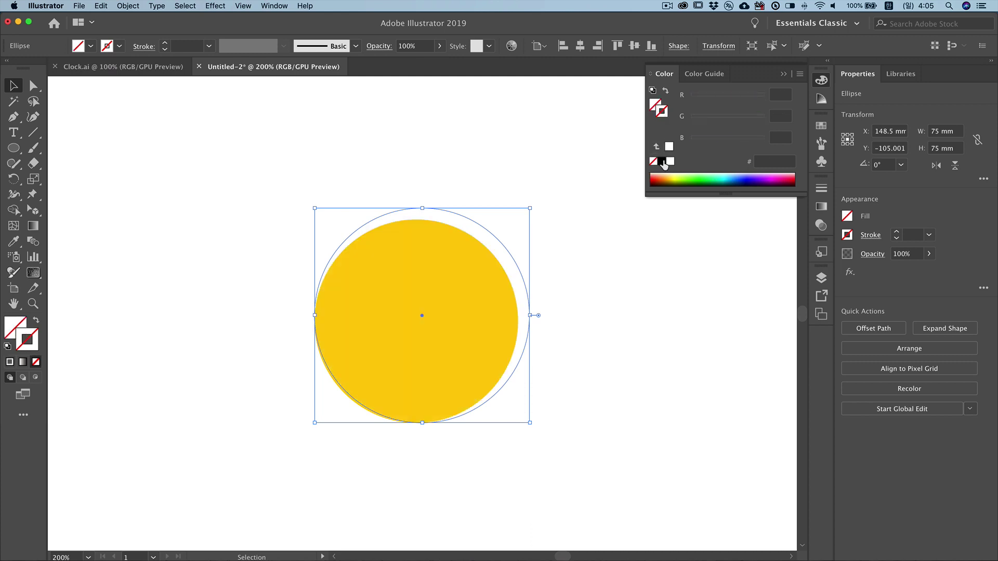
{"action": "left_click", "coordinate": [662, 162]}
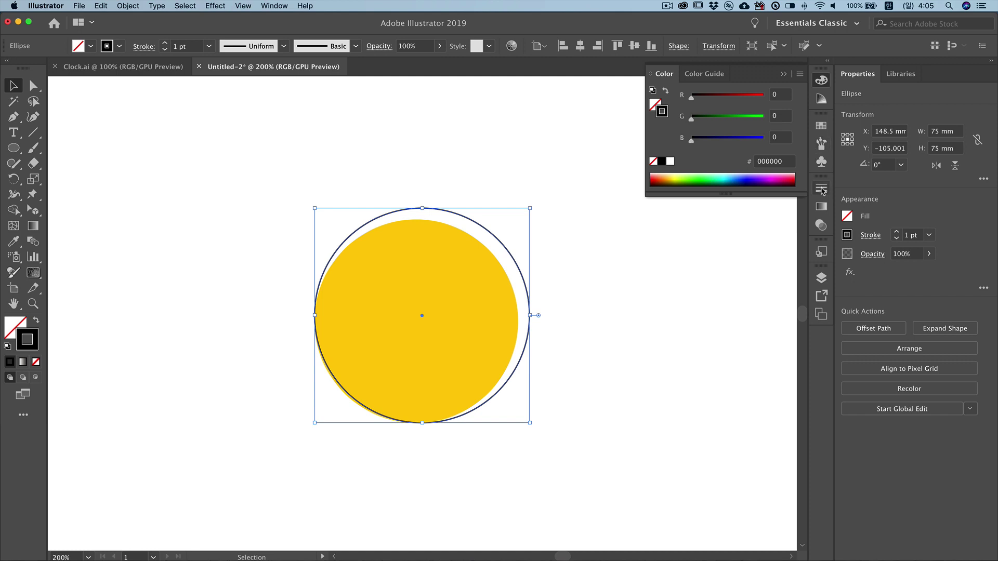
{"action": "left_click", "coordinate": [821, 189]}
{"action": "left_click", "coordinate": [704, 199]}
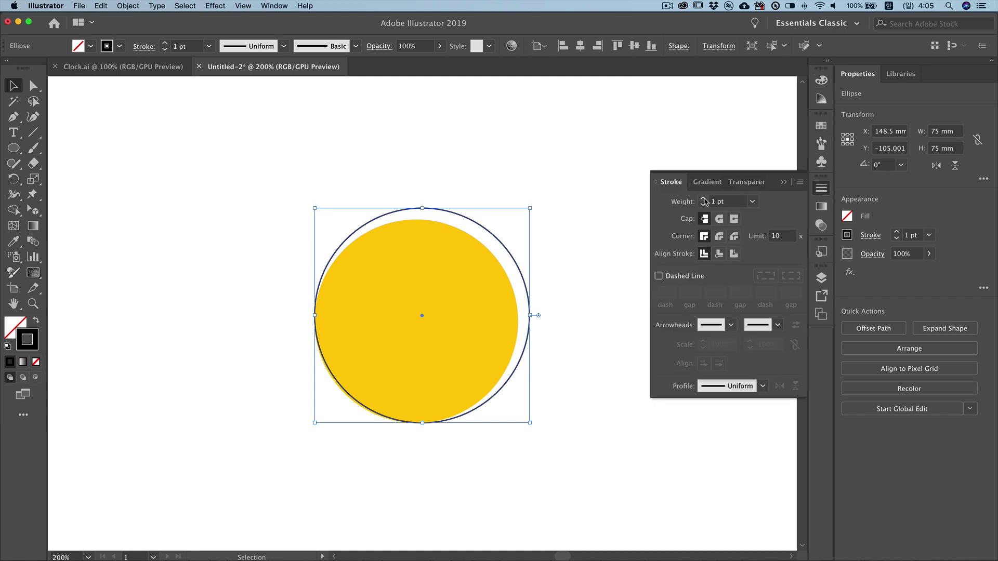
{"action": "left_click", "coordinate": [704, 199]}
{"action": "left_click", "coordinate": [703, 199]}
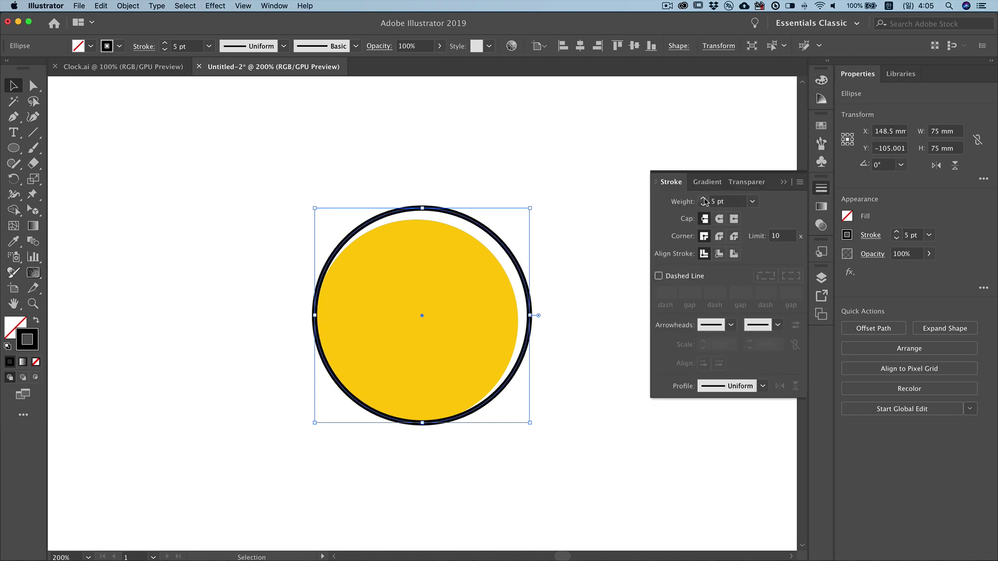
{"action": "left_click", "coordinate": [783, 182]}
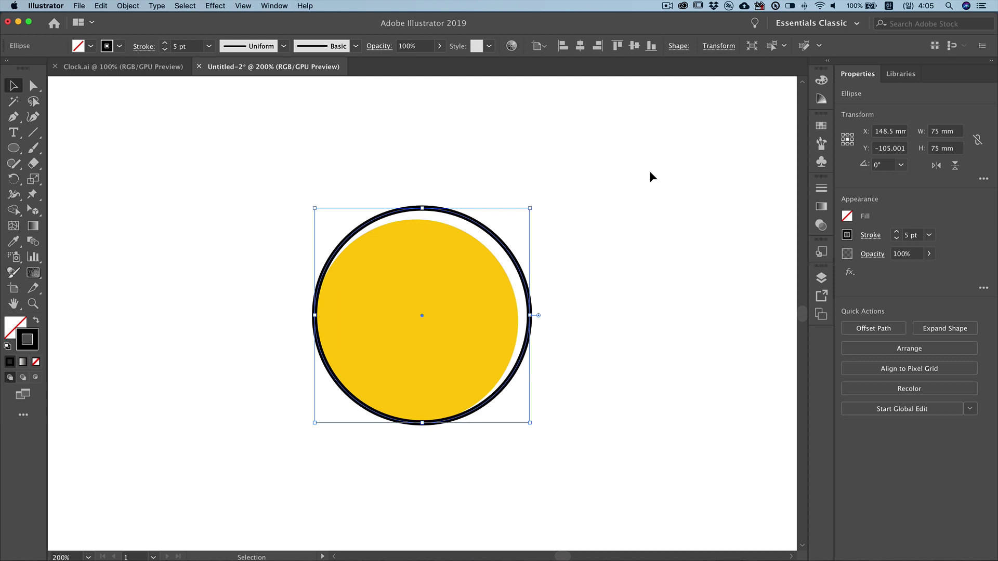
- Draw a 50 × 50 mm circle at the clock's centre
{"action": "left_click", "coordinate": [652, 176]}
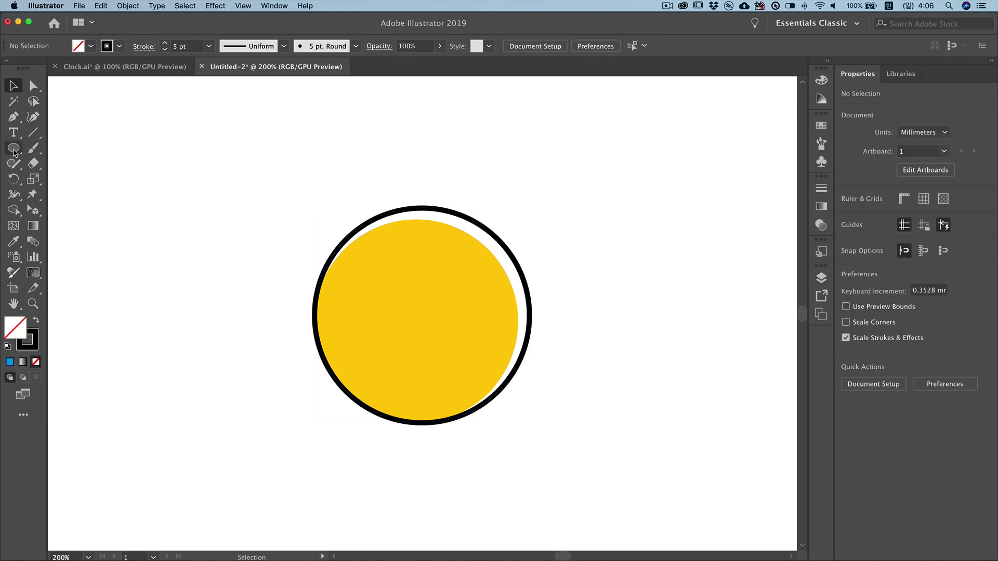
{"action": "key", "text": "l"}
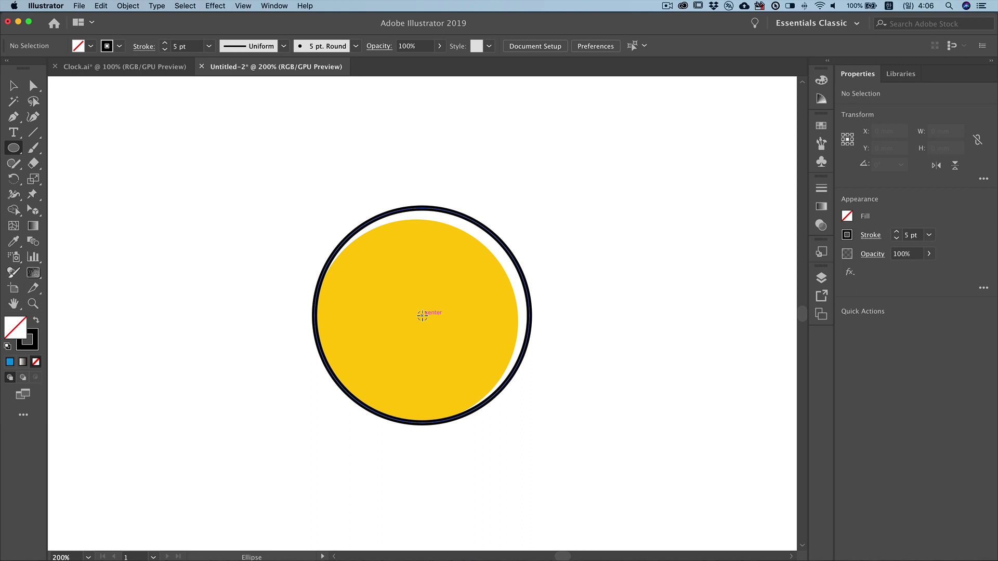
{"action": "left_click", "coordinate": [422, 316], "text": "alt"}
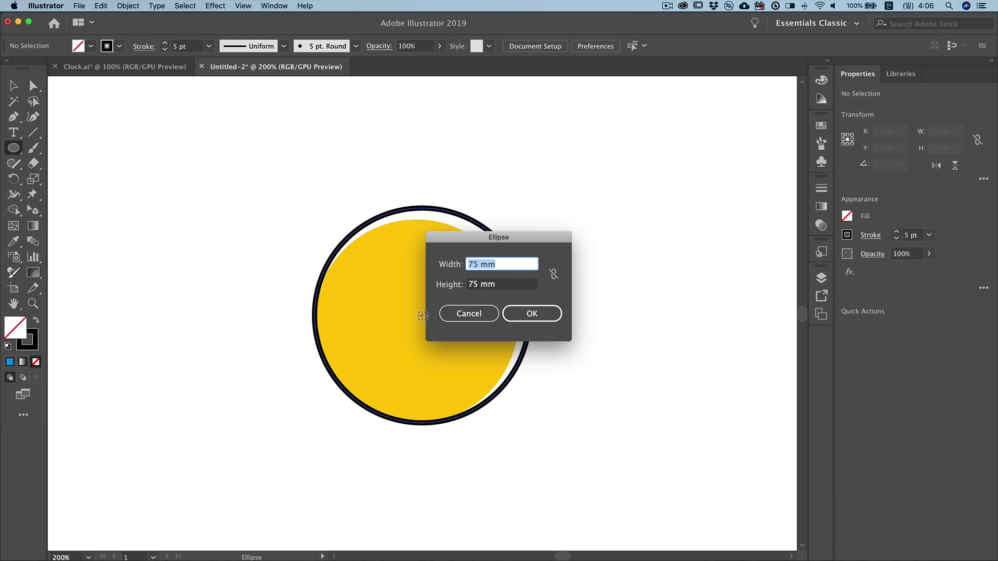
{"action": "type", "text": "50"}
{"action": "key", "text": "Tab"}
{"action": "type", "text": "50"}
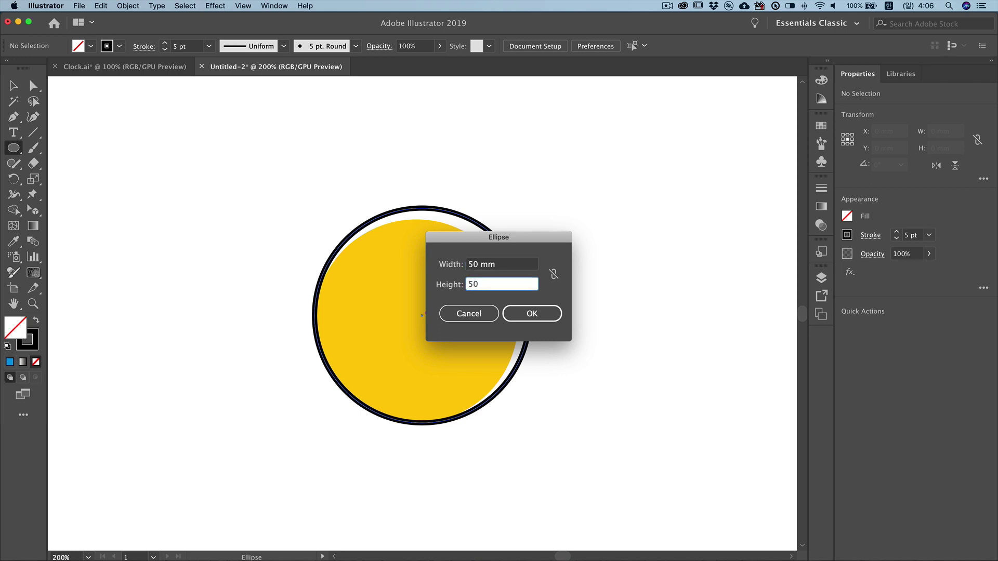
{"action": "left_click", "coordinate": [532, 314]}
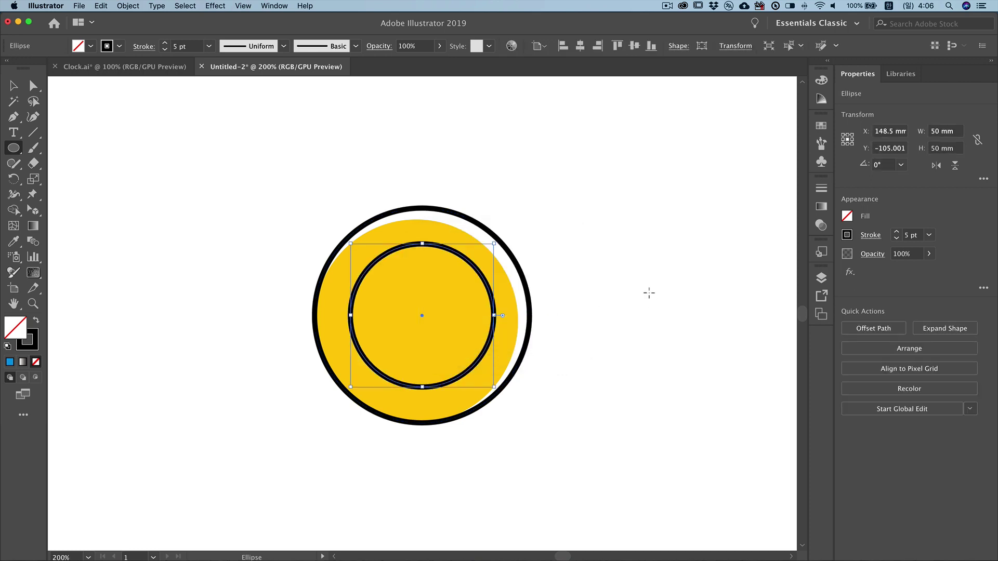
- Give the 50 mm circle no outline and a blue #0099e7 fill
{"action": "left_click", "coordinate": [821, 79]}
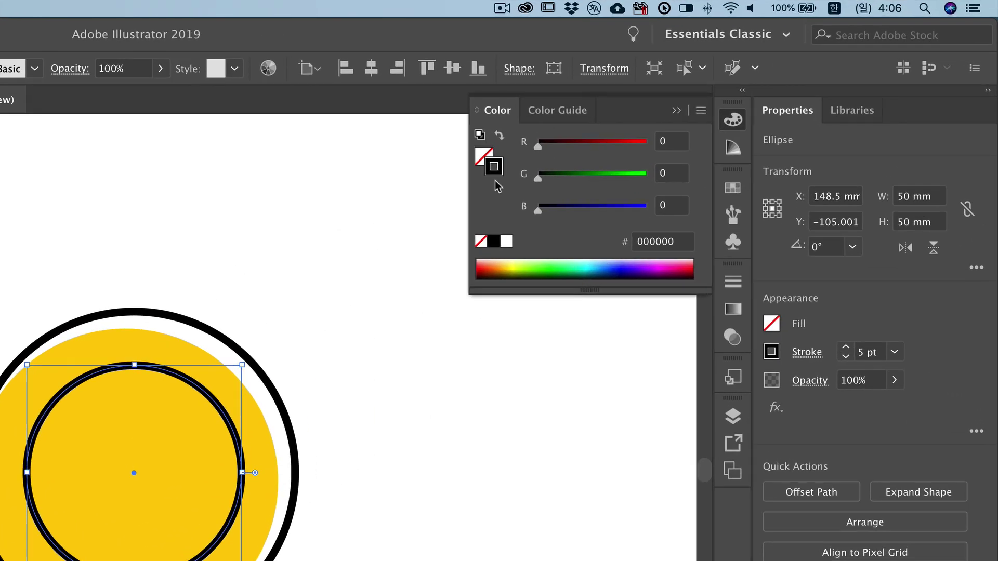
{"action": "left_click", "coordinate": [481, 241]}
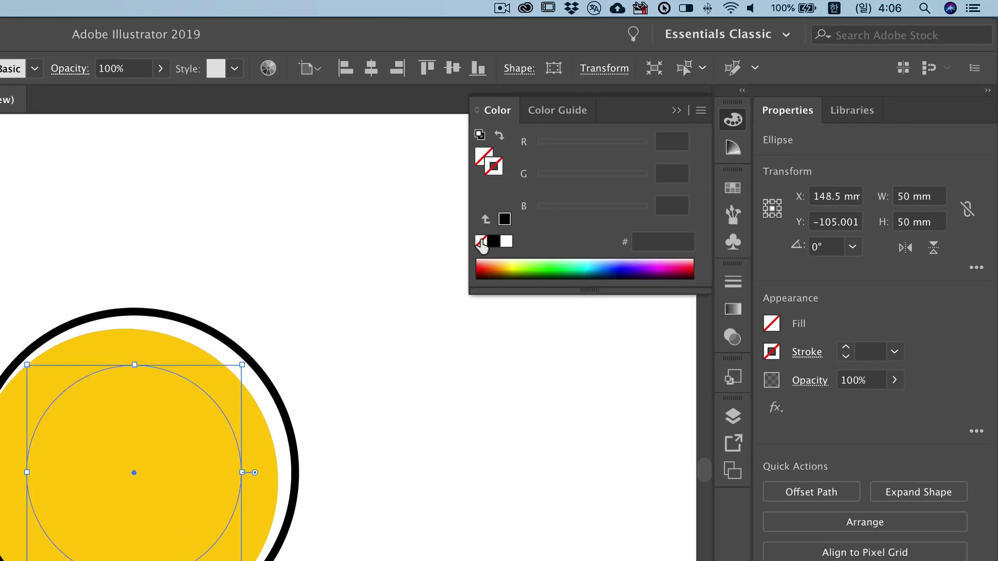
{"action": "left_click", "coordinate": [484, 156]}
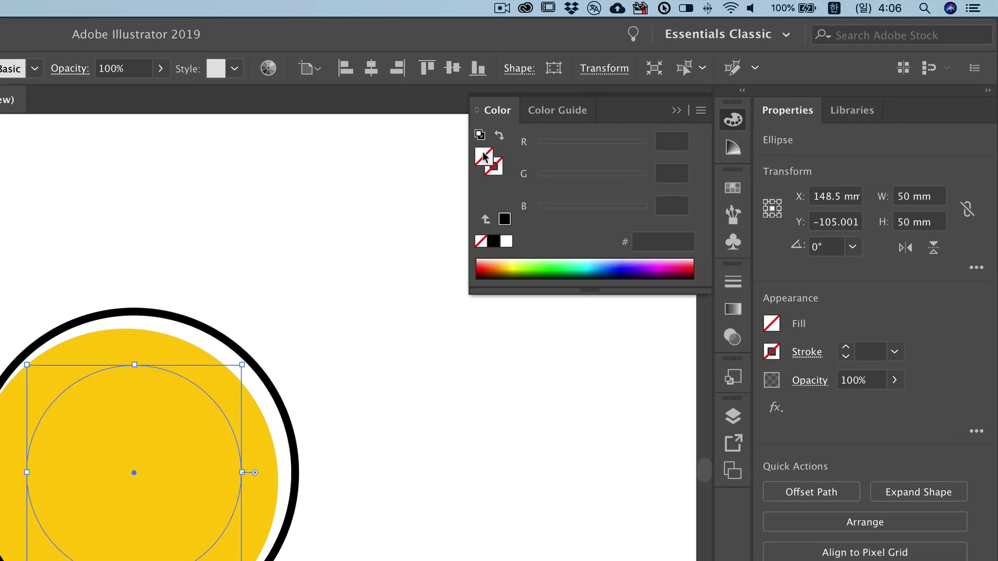
{"action": "left_click", "coordinate": [656, 243]}
{"action": "type", "text": "0099e7"}
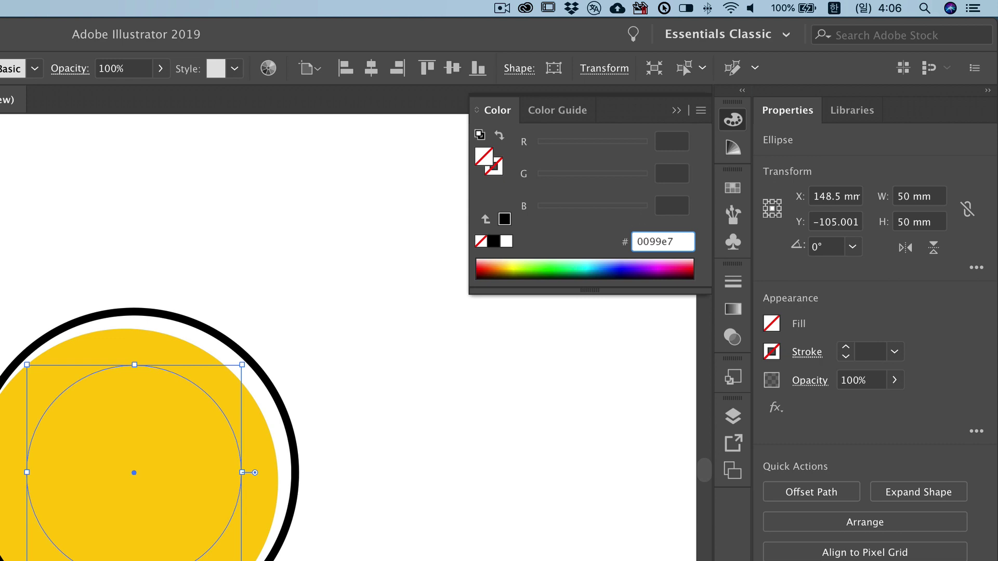
{"action": "key", "text": "Return"}
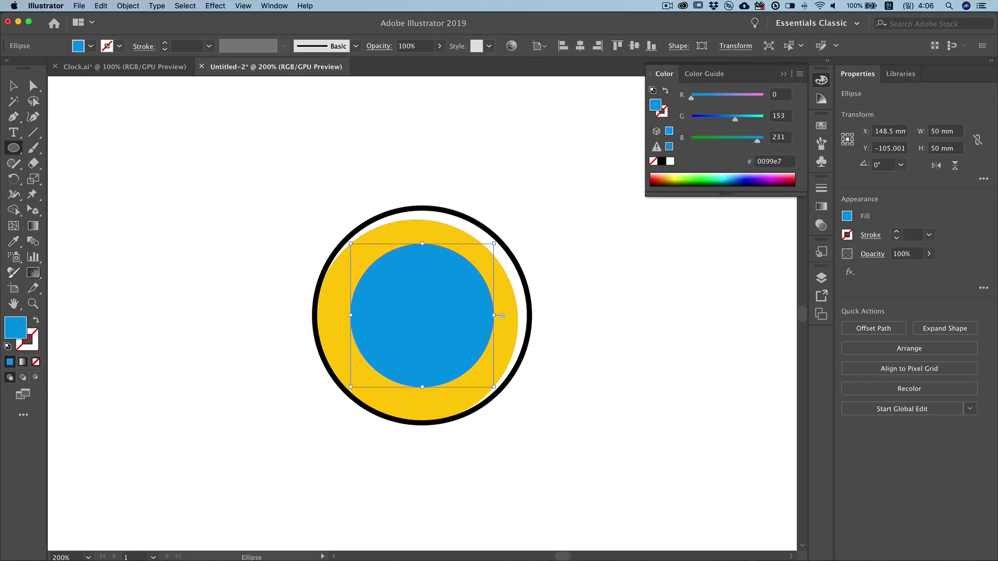
{"action": "left_click", "coordinate": [615, 224]}
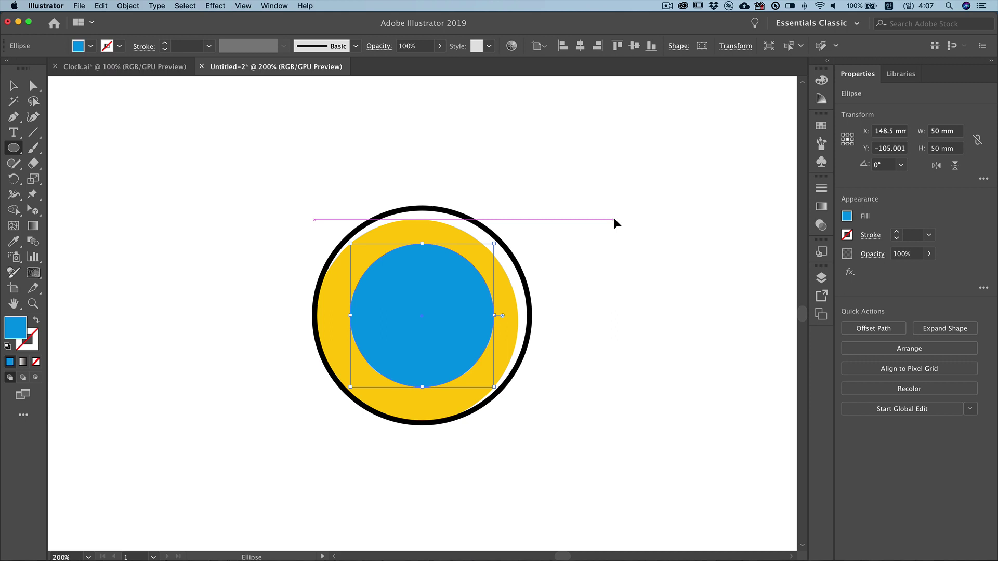
- Paste a front copy of the blue circle shrunk to about 45.7 mm, and show the Appearance panel
{"action": "key", "text": "ctrl+c"}
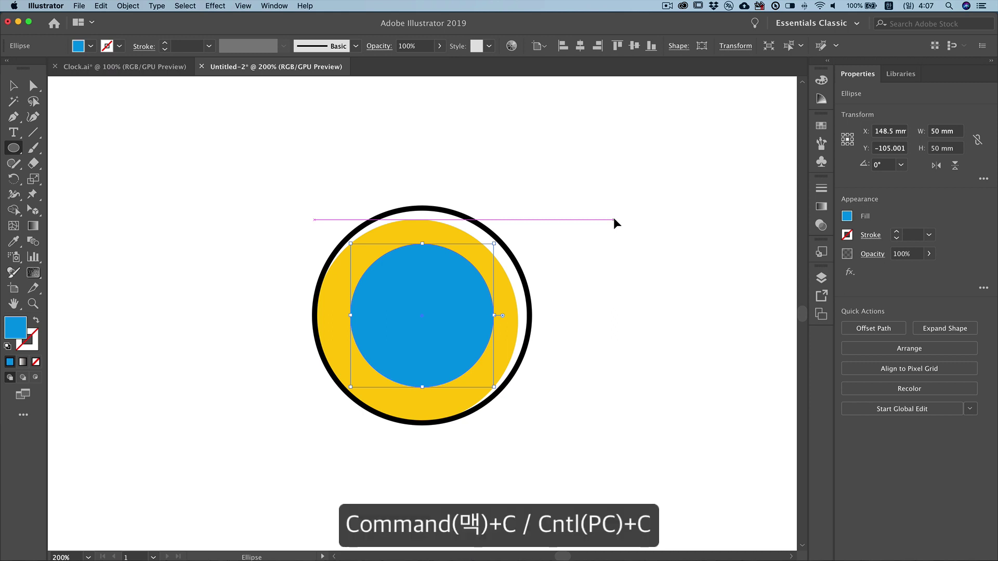
{"action": "key", "text": "ctrl+f"}
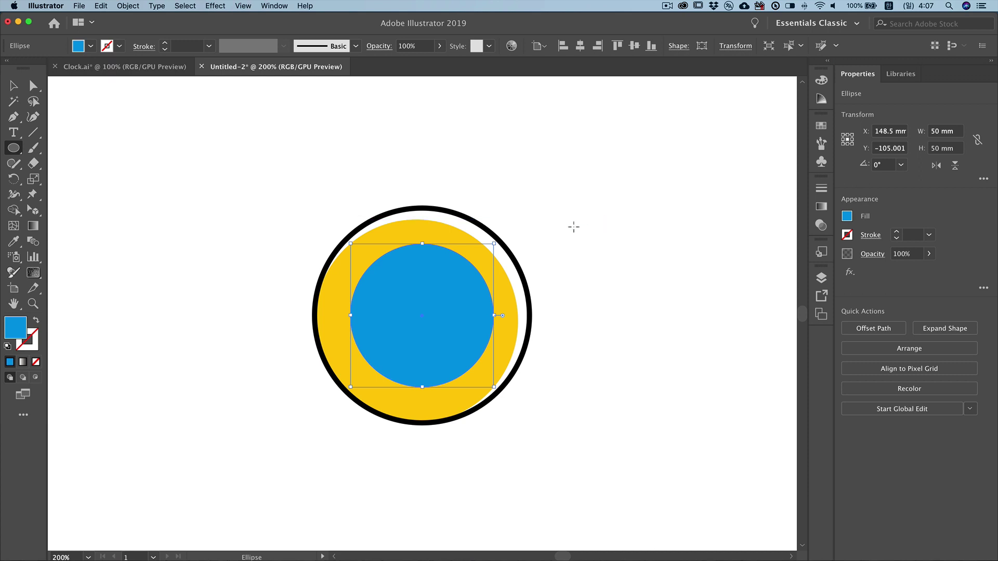
{"action": "scroll", "coordinate": [575, 224], "scroll_direction": "up", "scroll_amount": 1}
{"action": "left_click_drag", "start_coordinate": [510, 243], "coordinate": [481, 258]}
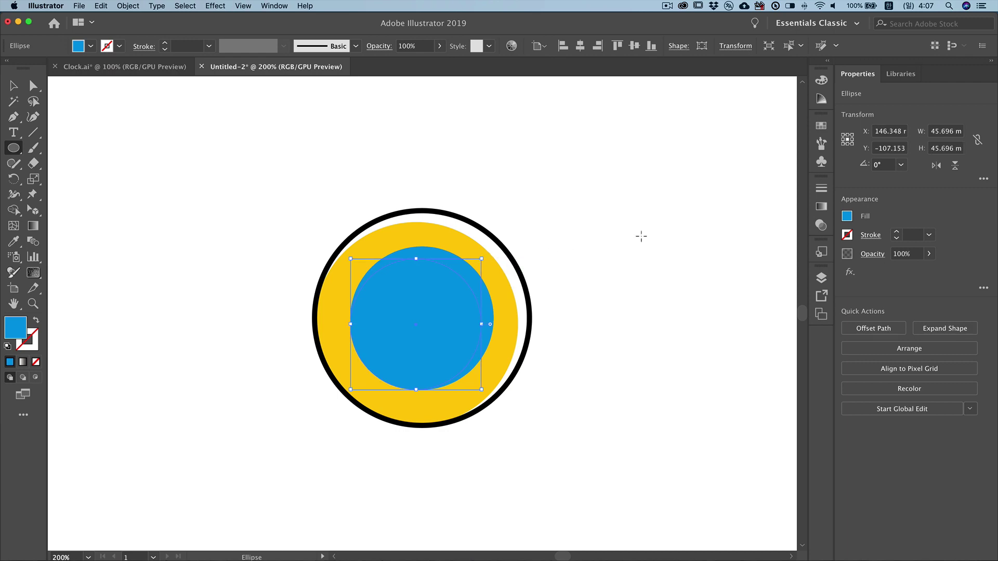
{"action": "left_click", "coordinate": [278, 6]}
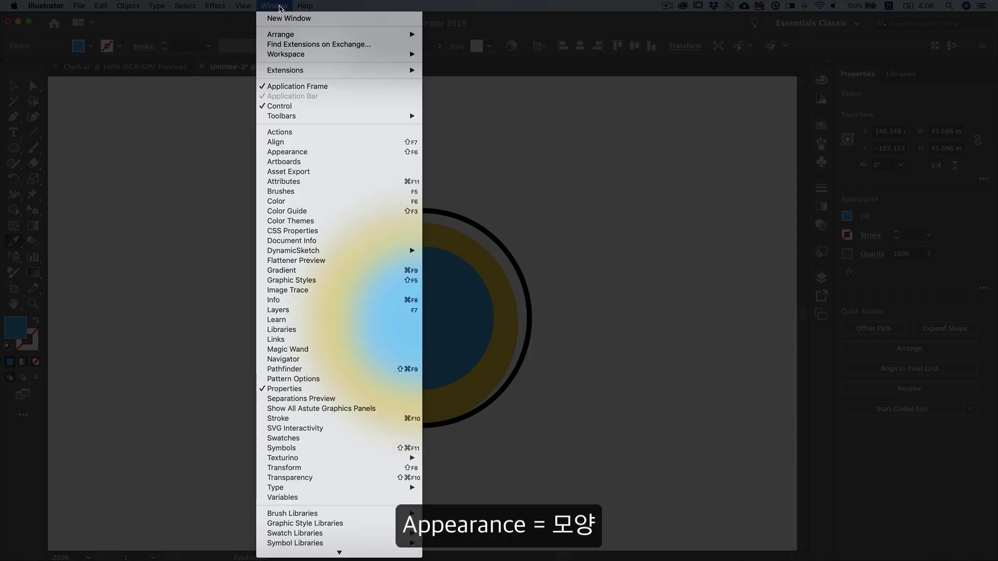
{"action": "left_click", "coordinate": [316, 152]}
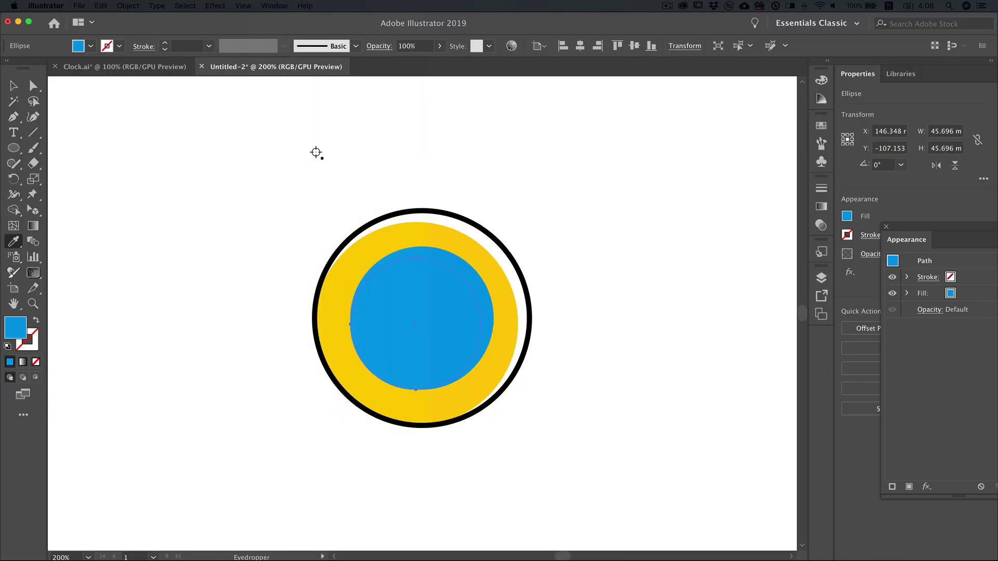
- Set the smaller blue copy's blend mode to Multiply, then select the original light-blue circle
{"action": "left_click_drag", "start_coordinate": [919, 231], "coordinate": [754, 220]}
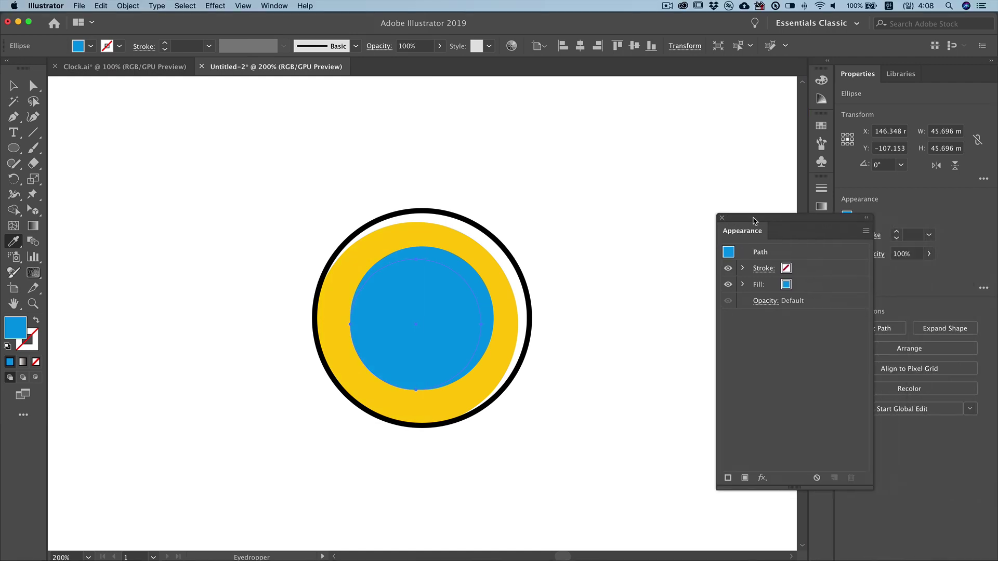
{"action": "left_click", "coordinate": [768, 304]}
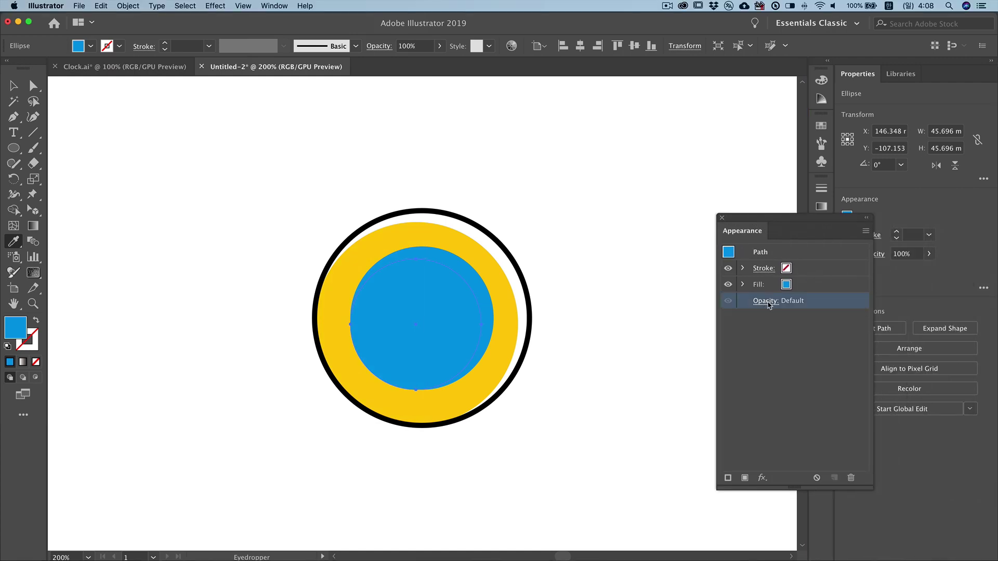
{"action": "left_click", "coordinate": [667, 326]}
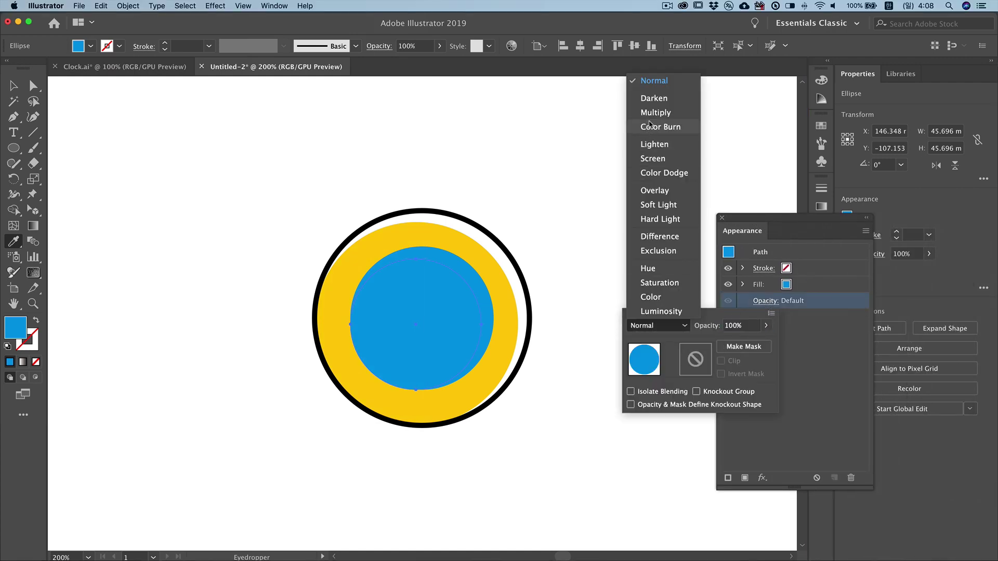
{"action": "left_click", "coordinate": [651, 113]}
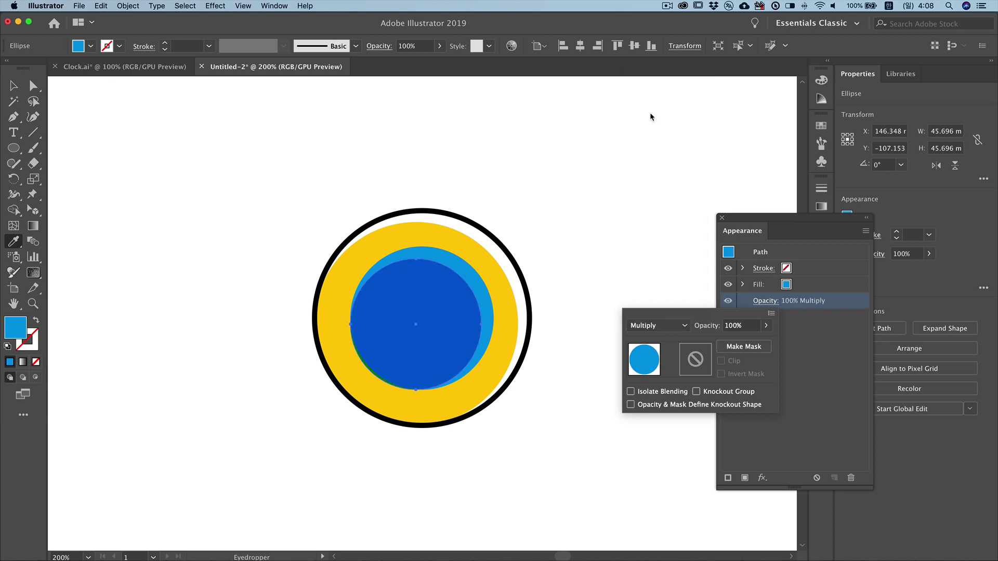
{"action": "key", "text": "v"}
{"action": "left_click", "coordinate": [489, 306]}
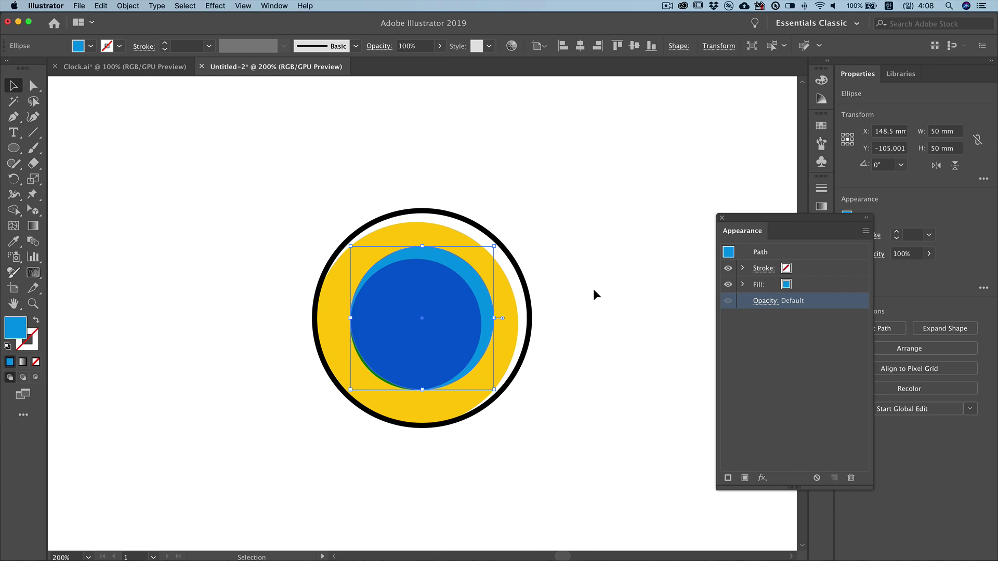
- Paste a front copy of the 50 mm circle with no fill and a 5 pt black stroke
{"action": "key", "text": "super+c"}
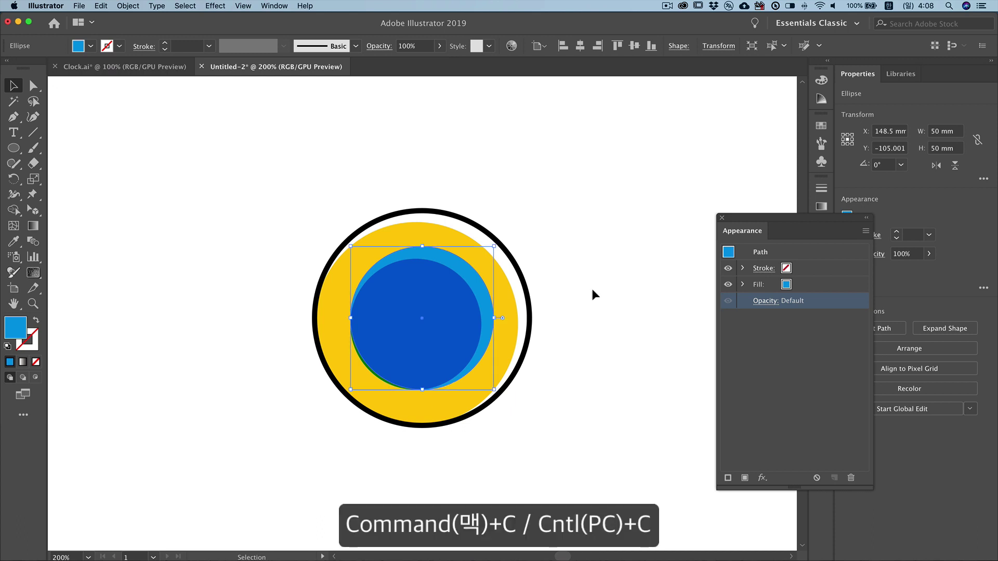
{"action": "key", "text": "super+f"}
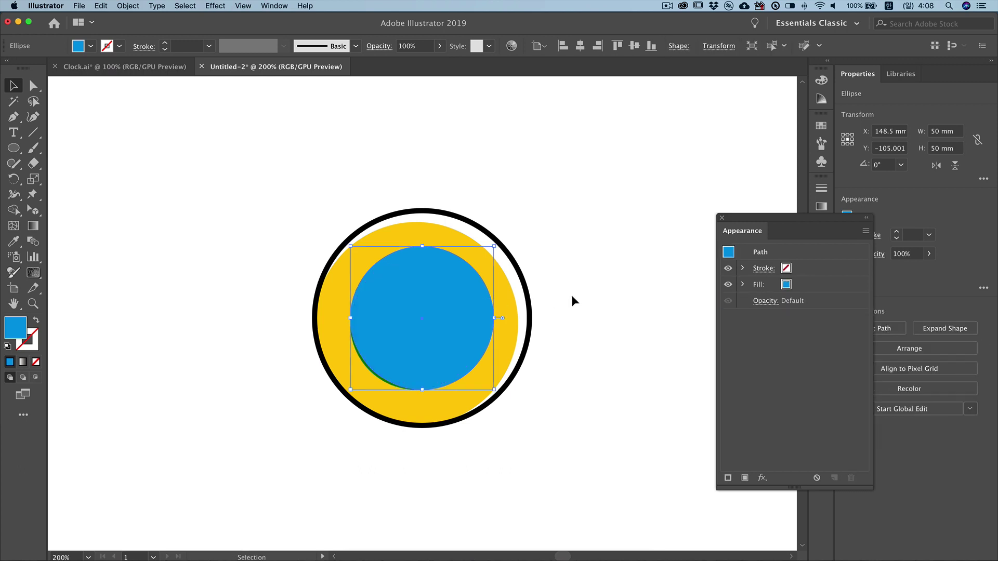
{"action": "left_click", "coordinate": [652, 161]}
{"action": "left_click", "coordinate": [661, 162]}
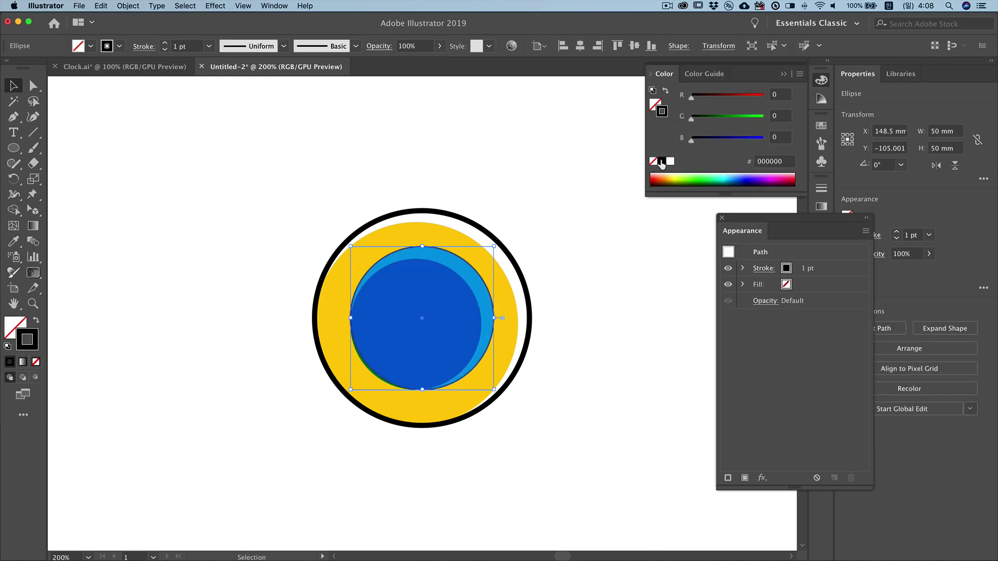
{"action": "left_click", "coordinate": [821, 188]}
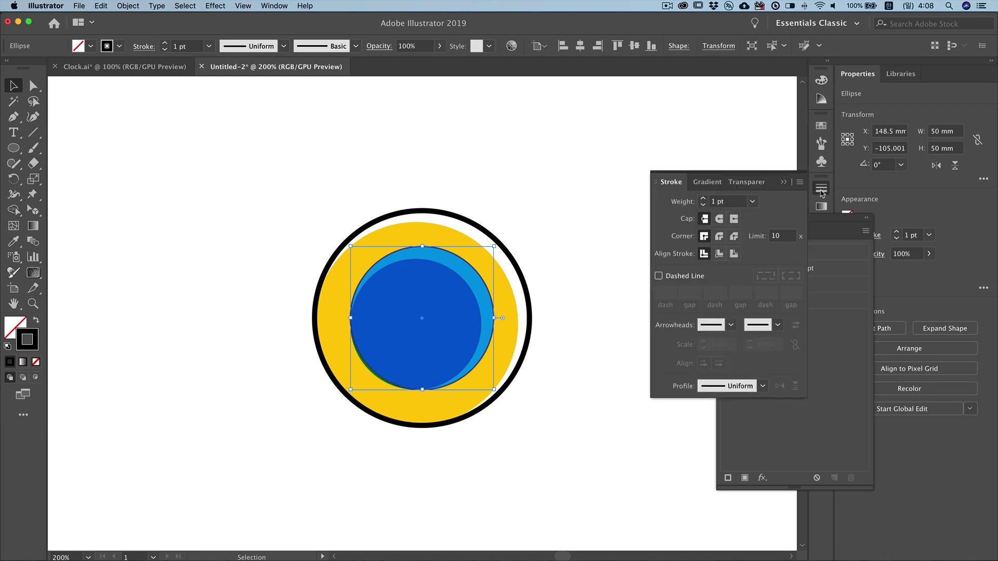
{"action": "left_click", "coordinate": [703, 199]}
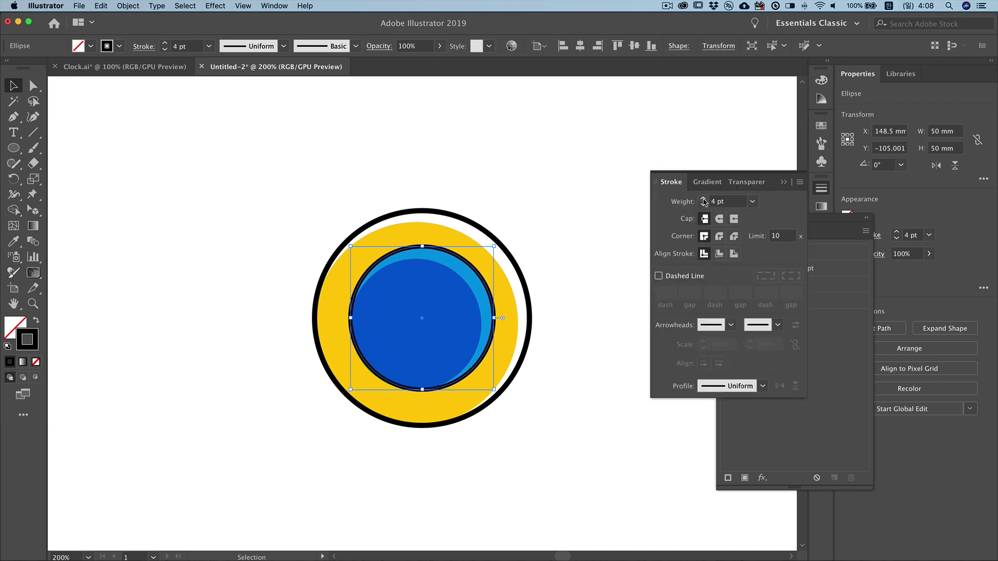
{"action": "left_click", "coordinate": [703, 200]}
{"action": "left_click", "coordinate": [686, 141]}
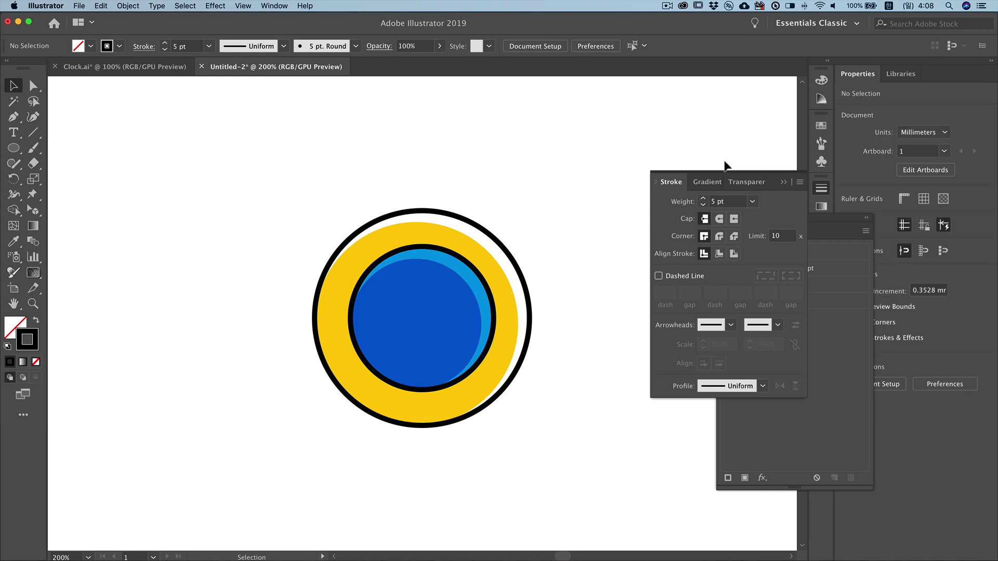
{"action": "left_click", "coordinate": [784, 194]}
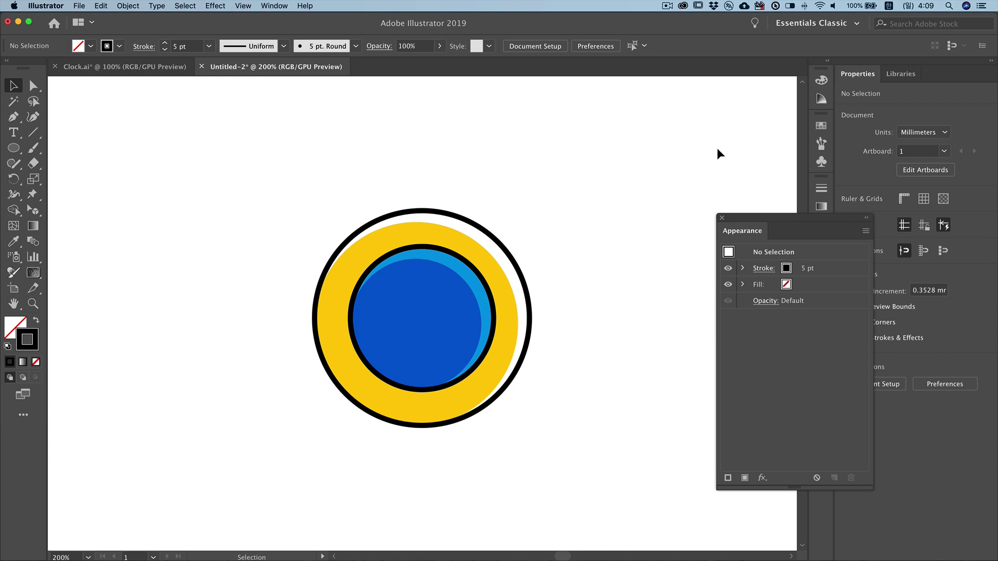
- Paste a front copy of the yellow disc, shrink it to about 58 mm and offset it
{"action": "left_click", "coordinate": [507, 282]}
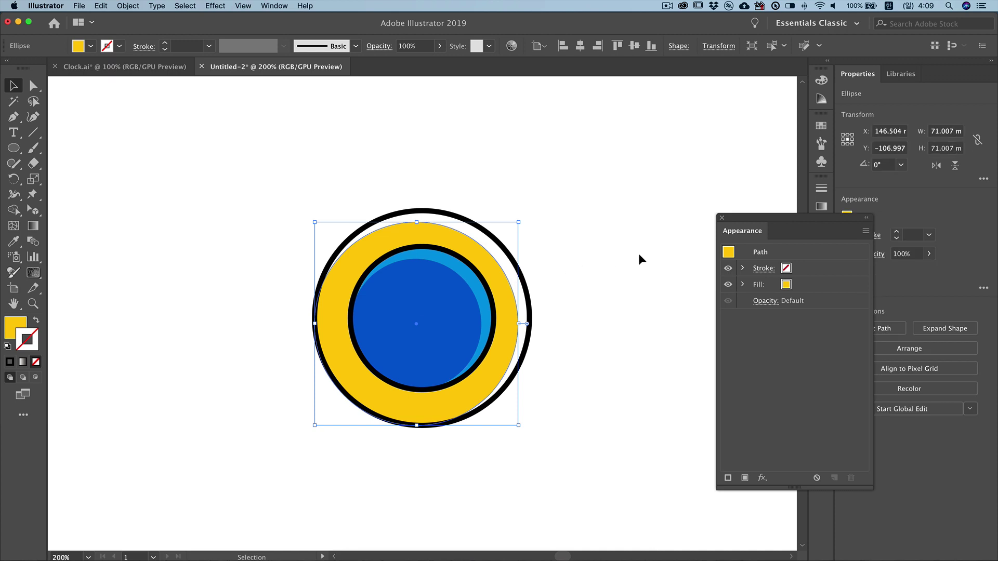
{"action": "key", "text": "super+f"}
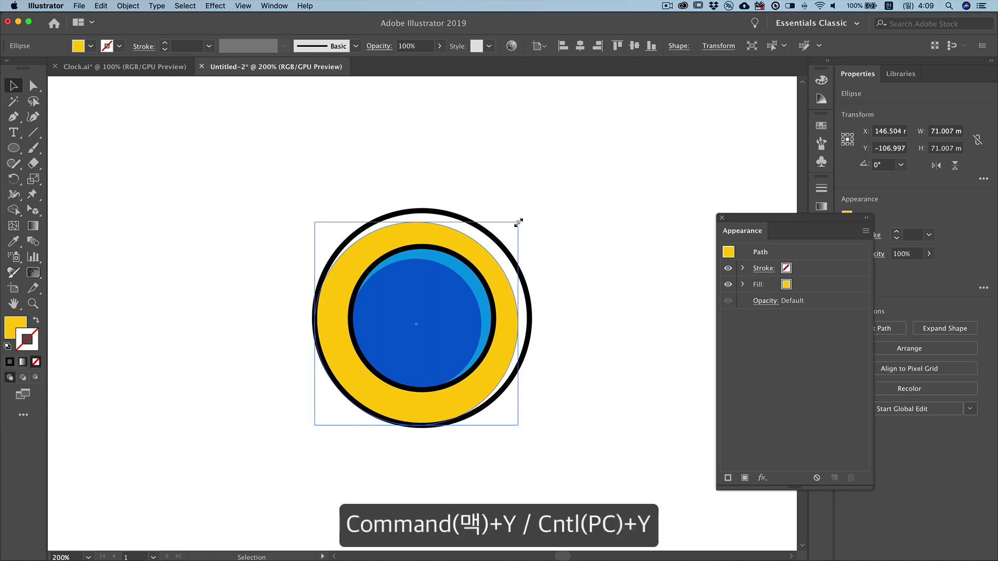
{"action": "left_click_drag", "start_coordinate": [518, 223], "coordinate": [498, 240]}
{"action": "left_click_drag", "start_coordinate": [314, 425], "coordinate": [335, 407]}
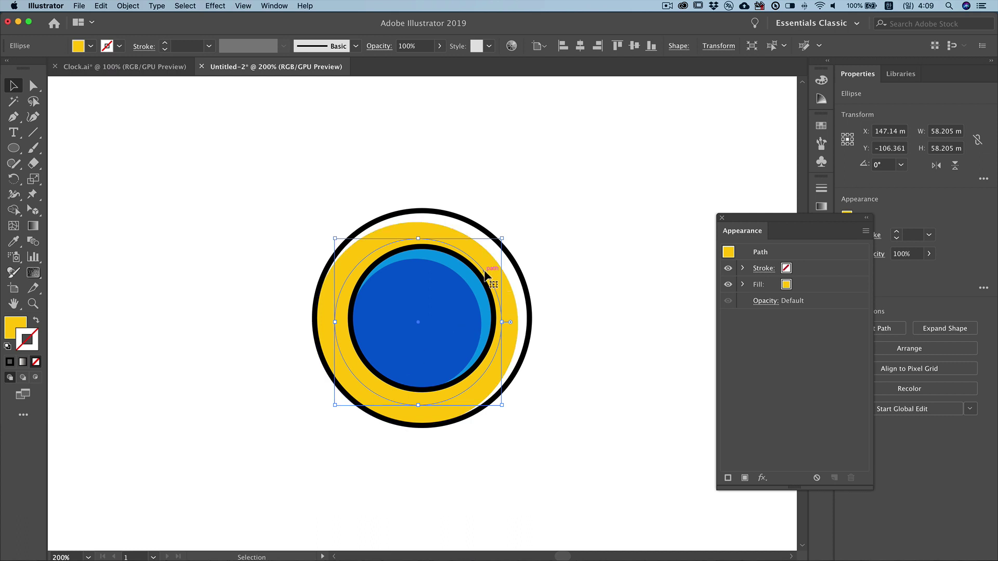
{"action": "left_click_drag", "start_coordinate": [485, 275], "coordinate": [482, 281]}
- Recolour the shrunken copy orange #f79400
{"action": "left_click", "coordinate": [821, 81]}
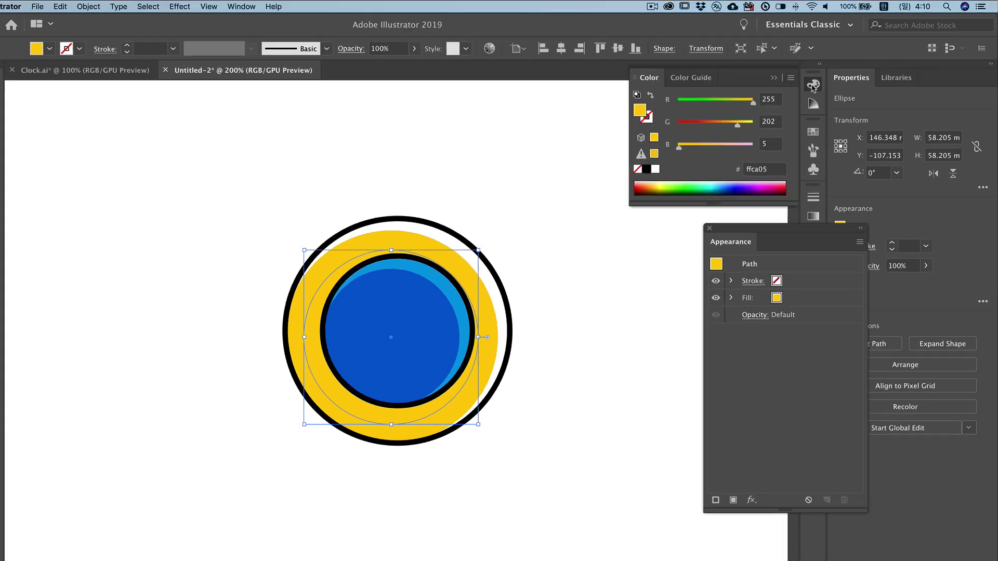
{"action": "left_click_drag", "start_coordinate": [778, 169], "coordinate": [701, 164]}
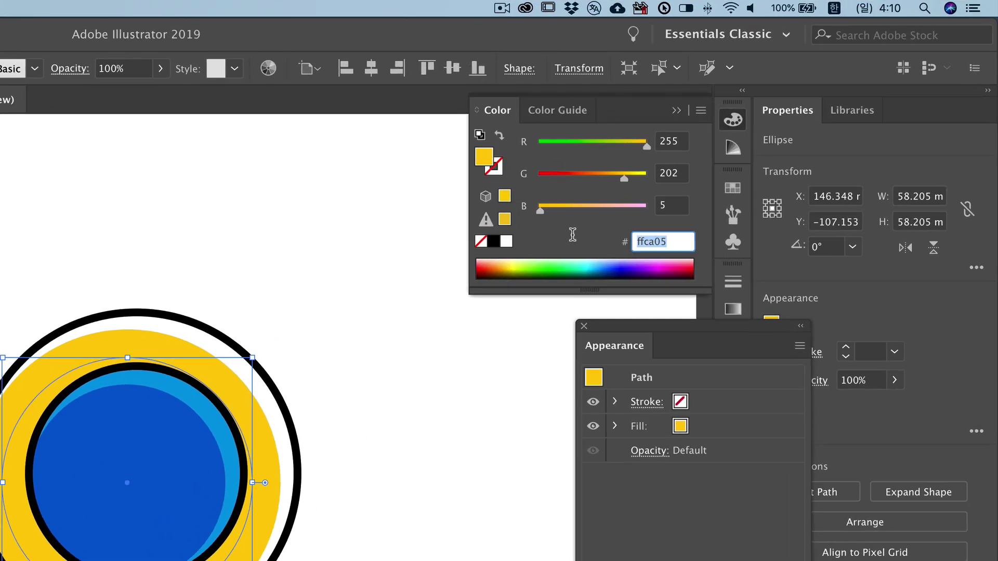
{"action": "type", "text": "f79400"}
{"action": "key", "text": "Return"}
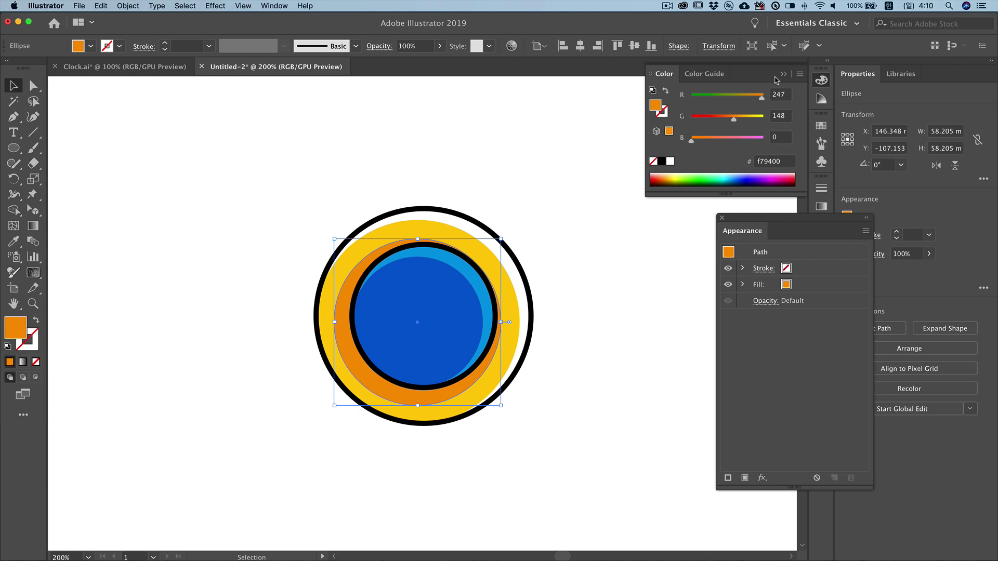
{"action": "left_click", "coordinate": [786, 69]}
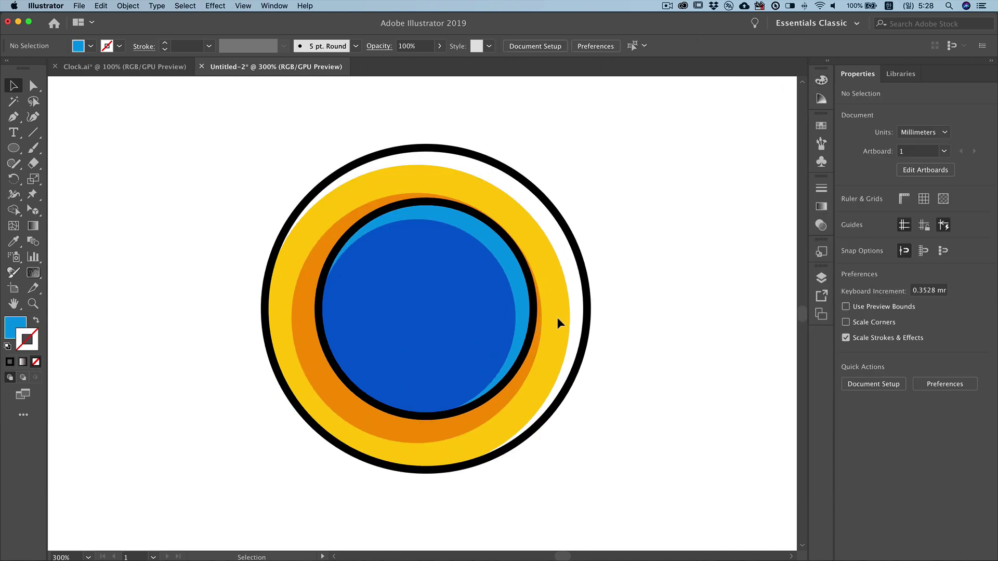
- Select the inner black ring and show the artwork in Outline view with rulers
{"action": "left_click", "coordinate": [533, 313]}
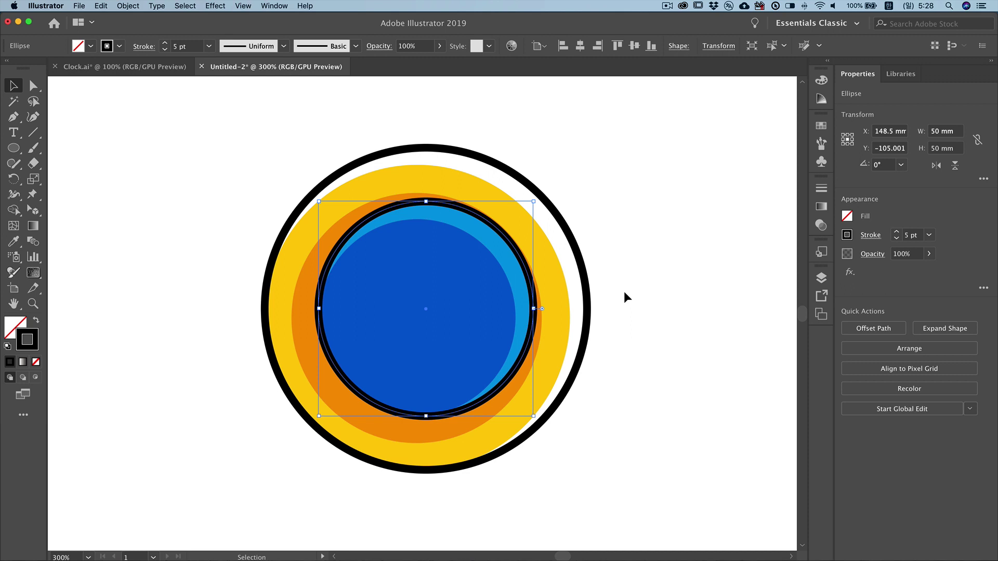
{"action": "key", "text": "a"}
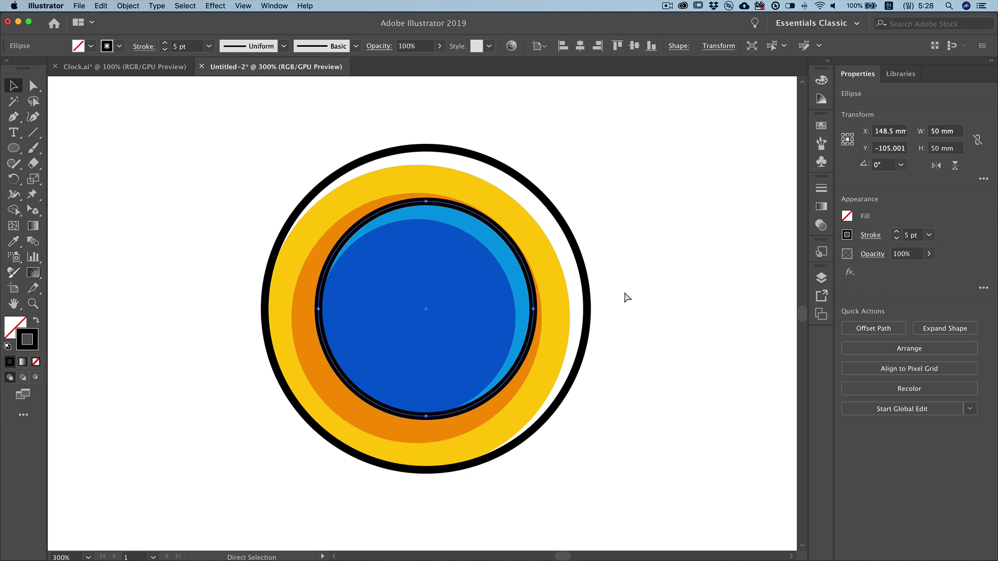
{"action": "key", "text": "v"}
{"action": "key", "text": "super+y"}
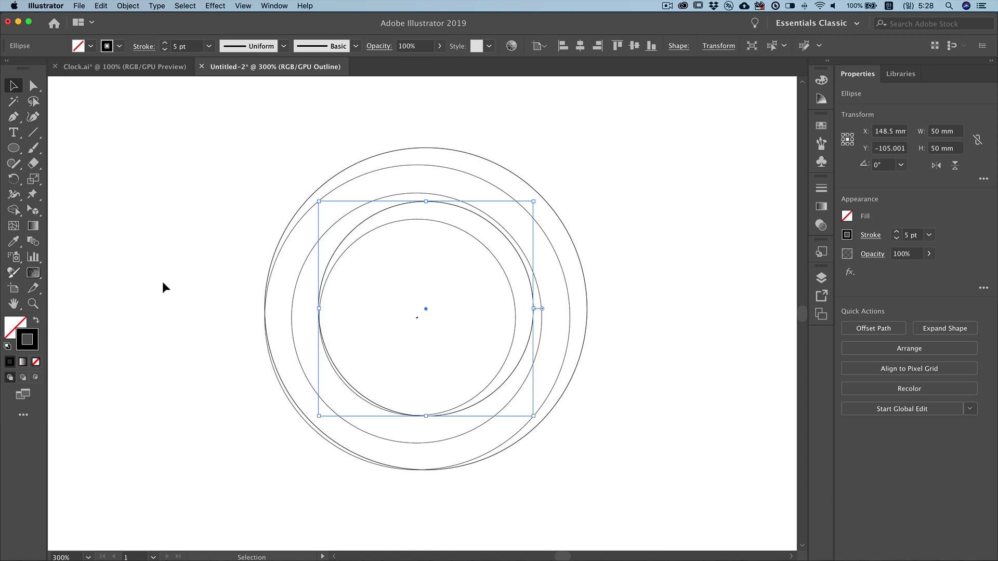
{"action": "key", "text": "a"}
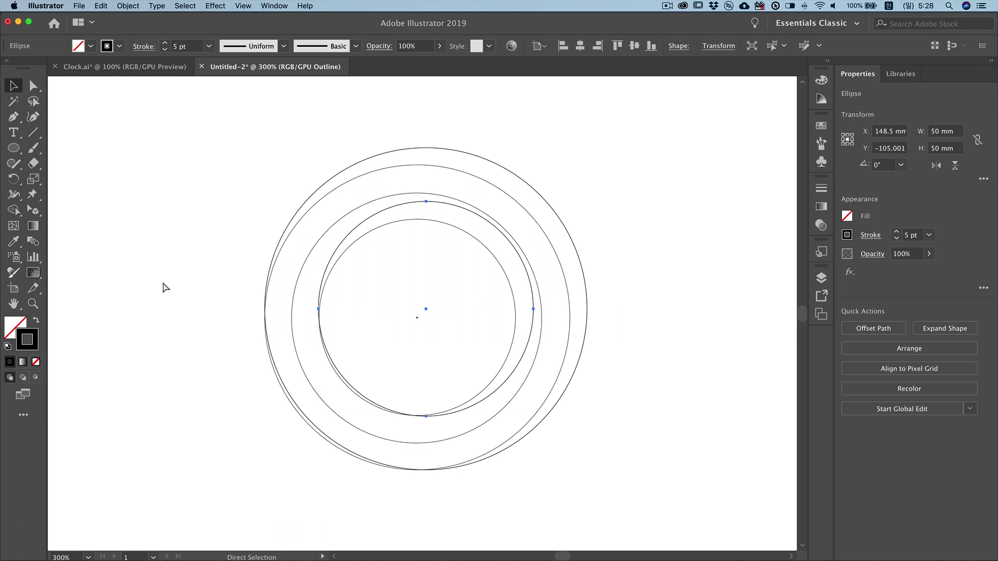
{"action": "key", "text": "v"}
{"action": "key", "text": "super+r"}
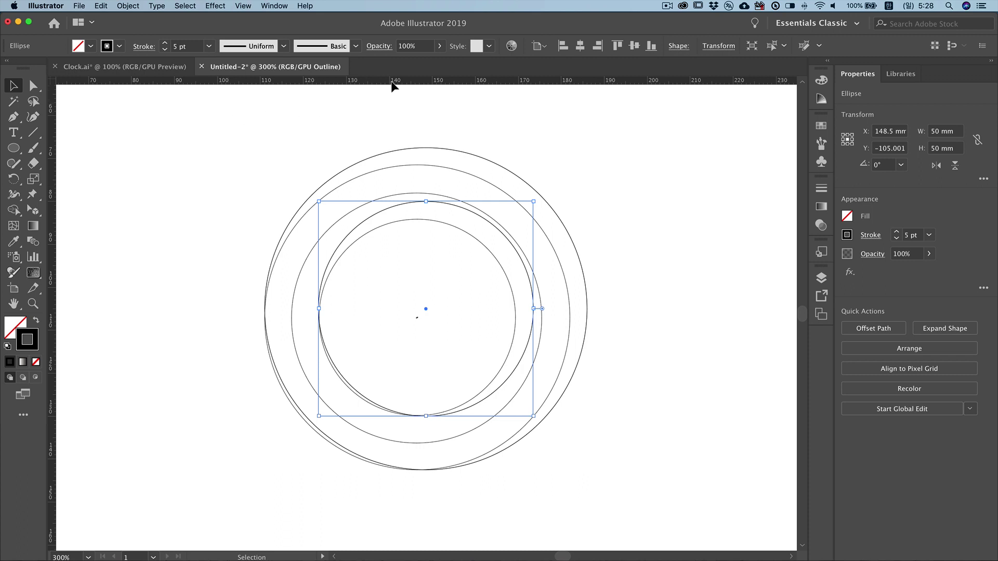
- Drag horizontal and vertical guides through the clock's centre, then return to full-colour preview
{"action": "left_click_drag", "start_coordinate": [391, 82], "coordinate": [436, 309]}
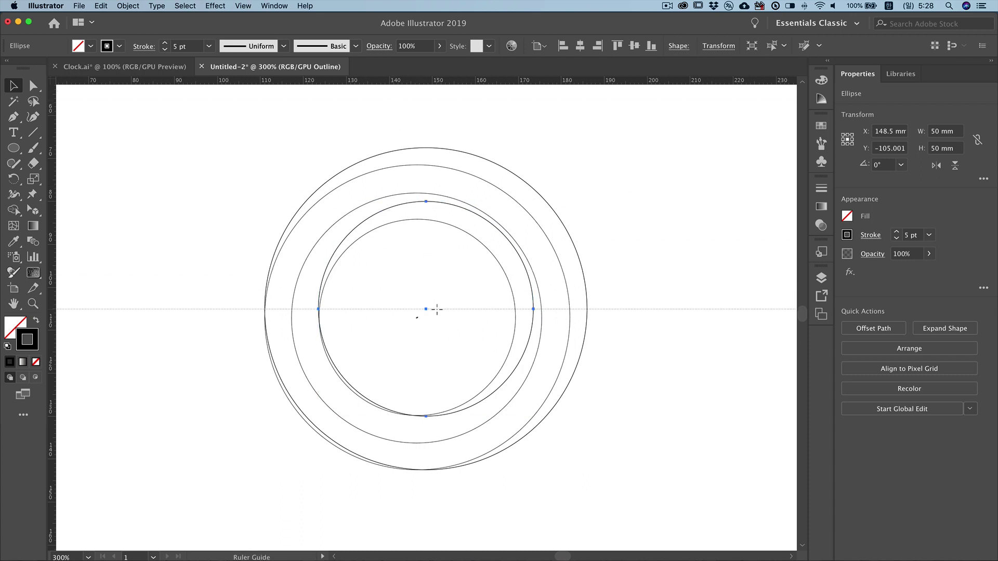
{"action": "left_click_drag", "start_coordinate": [425, 309], "coordinate": [426, 309]}
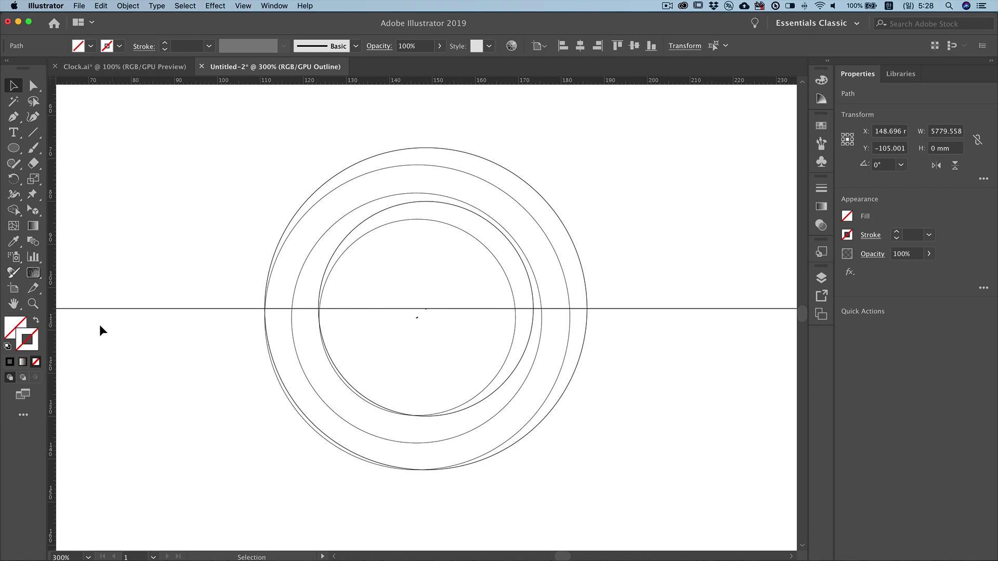
{"action": "left_click_drag", "start_coordinate": [50, 323], "coordinate": [426, 313]}
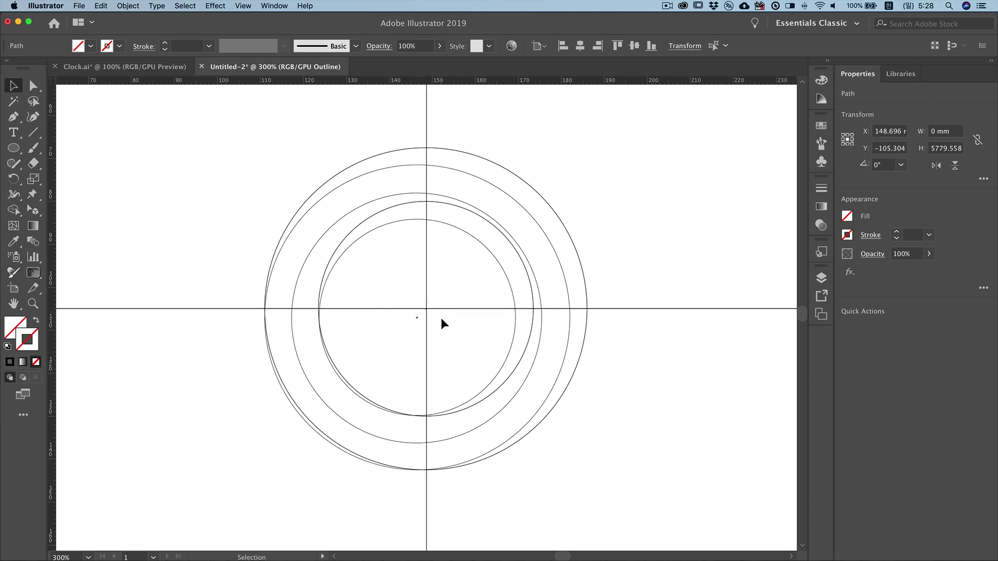
{"action": "key", "text": "super+y"}
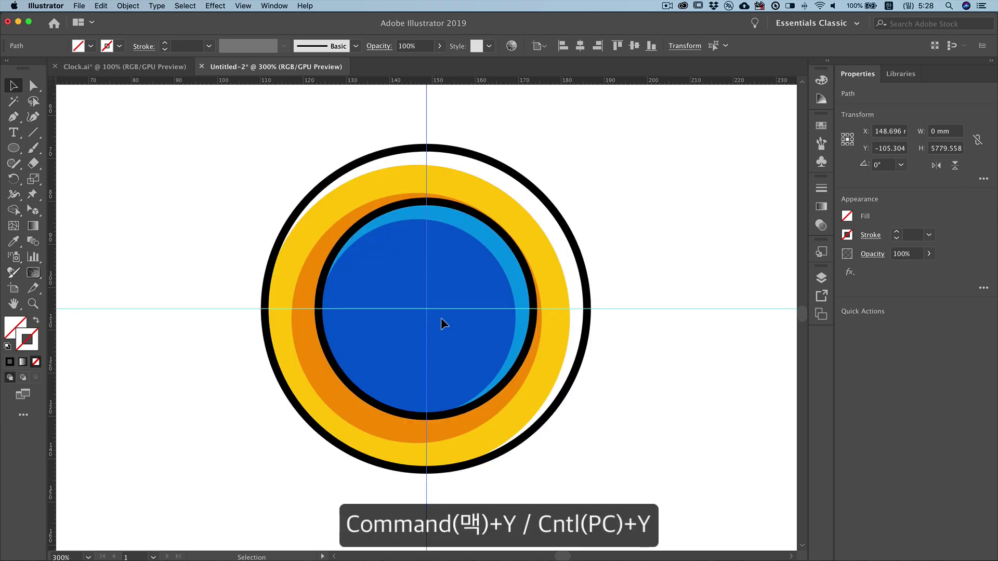
{"action": "key", "text": "super+shift+a"}
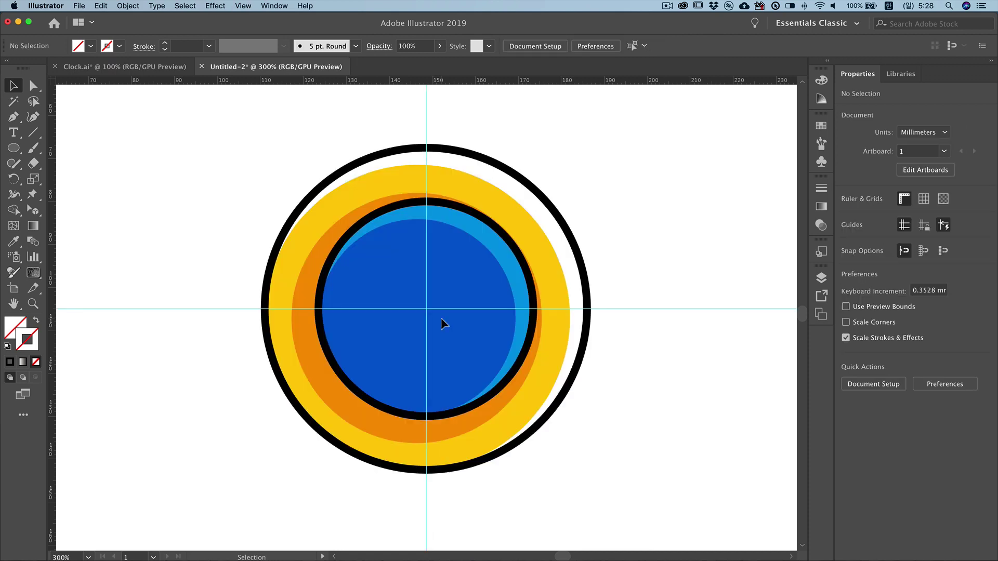
{"action": "key", "text": "p"}
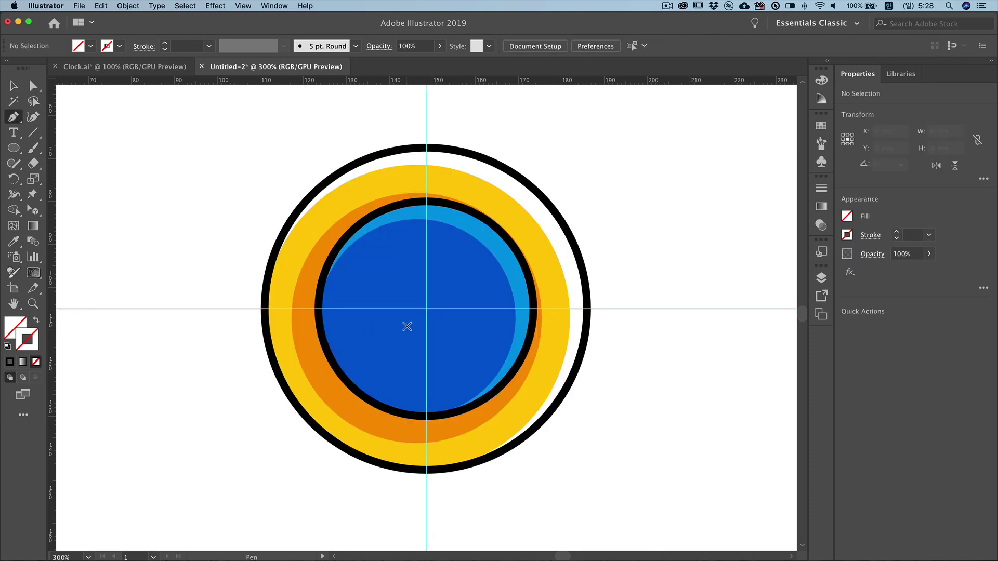
- Draw a long hand from the centre up-right with a black 7 pt round-capped stroke
{"action": "left_click", "coordinate": [406, 326]}
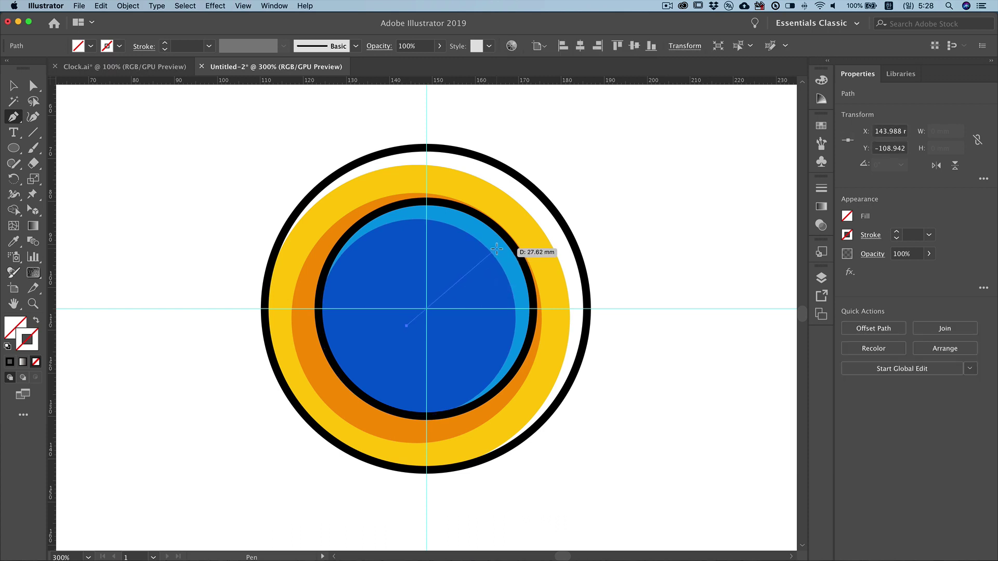
{"action": "left_click", "coordinate": [496, 249]}
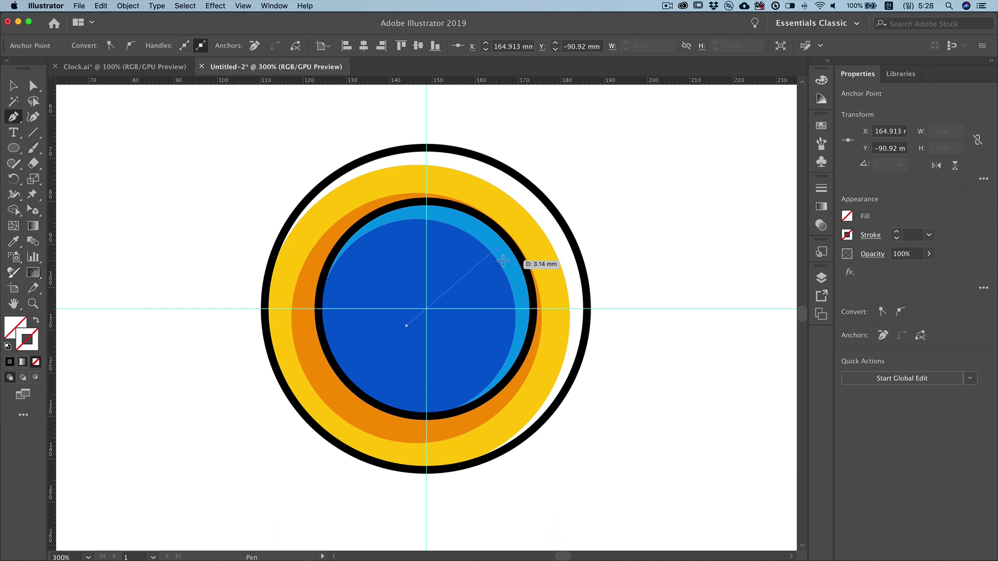
{"action": "key", "text": "Escape"}
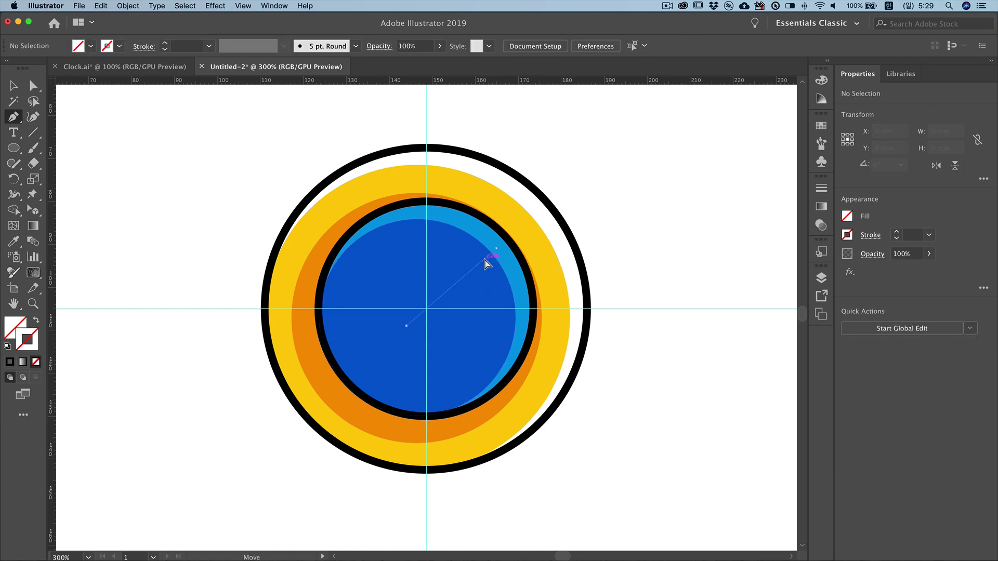
{"action": "left_click", "coordinate": [821, 80]}
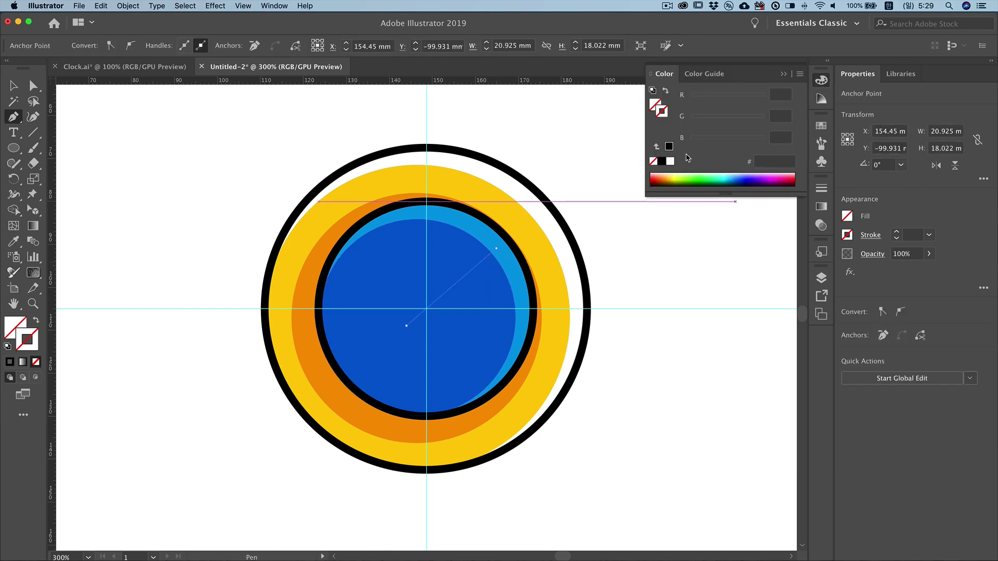
{"action": "left_click", "coordinate": [669, 147]}
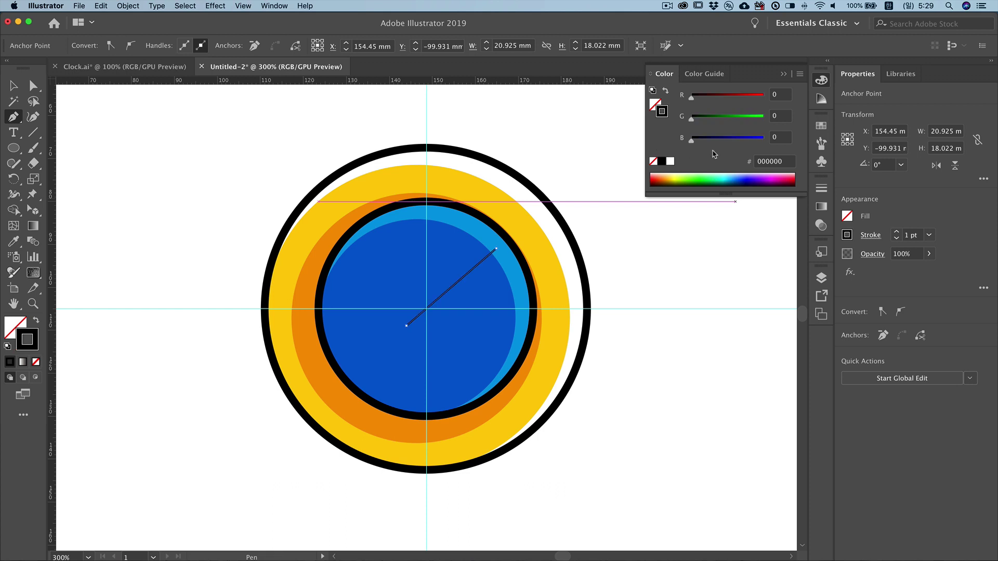
{"action": "left_click", "coordinate": [821, 189]}
{"action": "left_click", "coordinate": [702, 199]}
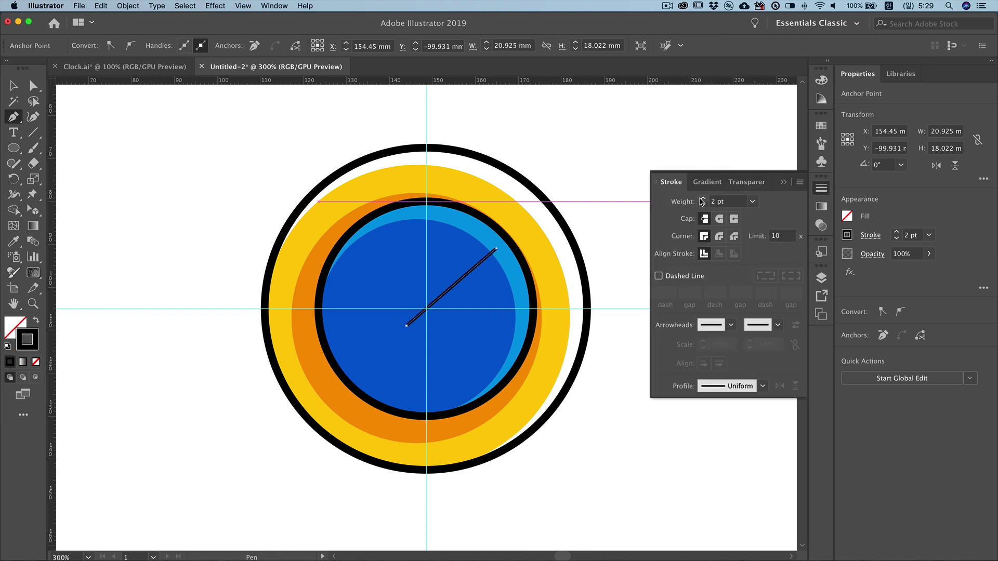
{"action": "left_click", "coordinate": [702, 199]}
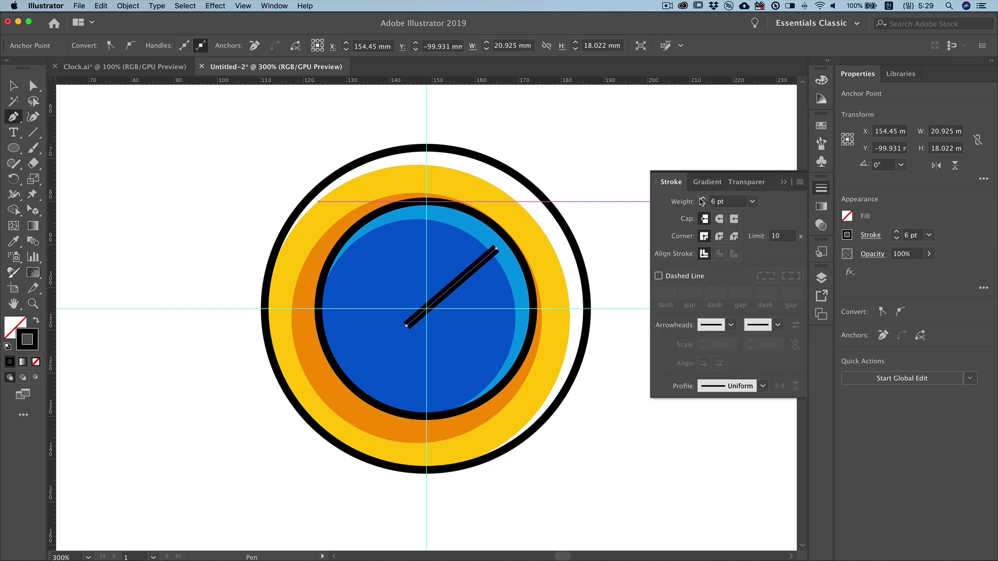
{"action": "left_click", "coordinate": [702, 199]}
{"action": "left_click", "coordinate": [720, 220]}
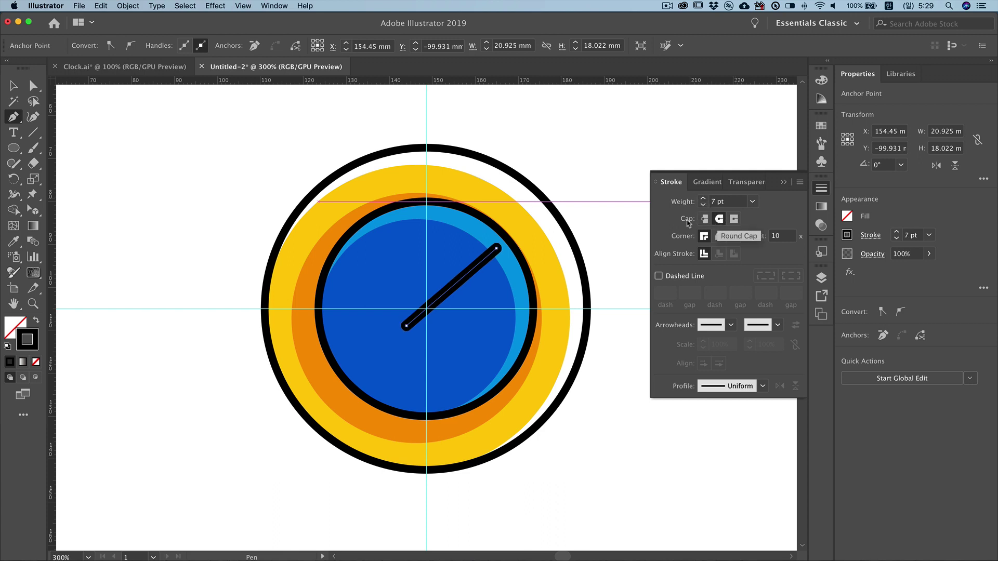
{"action": "left_click", "coordinate": [608, 221], "text": "super"}
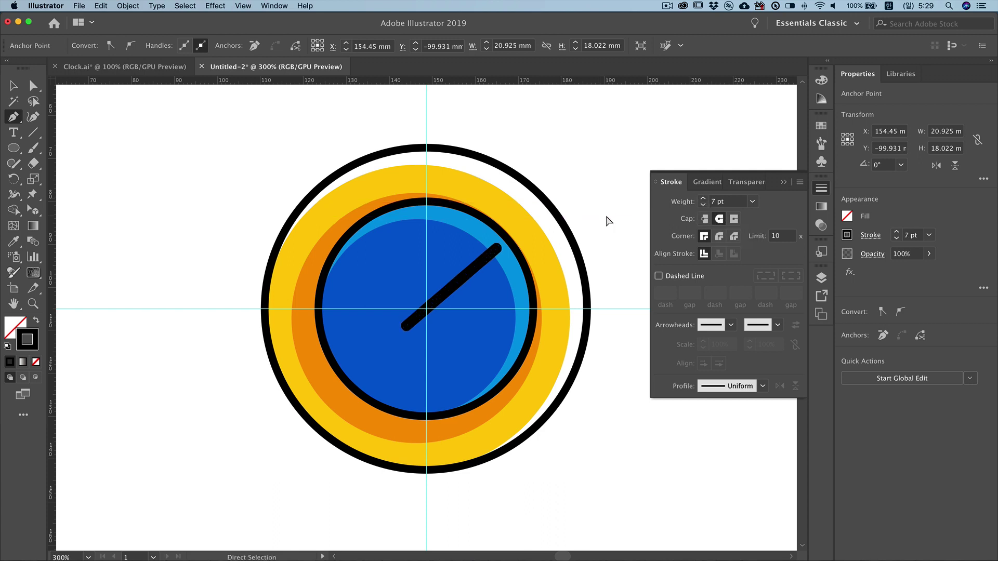
{"action": "left_click", "coordinate": [783, 183]}
- Draw a shorter hand from the centre up-left at 5 pt, then deselect
{"action": "left_click", "coordinate": [438, 322]}
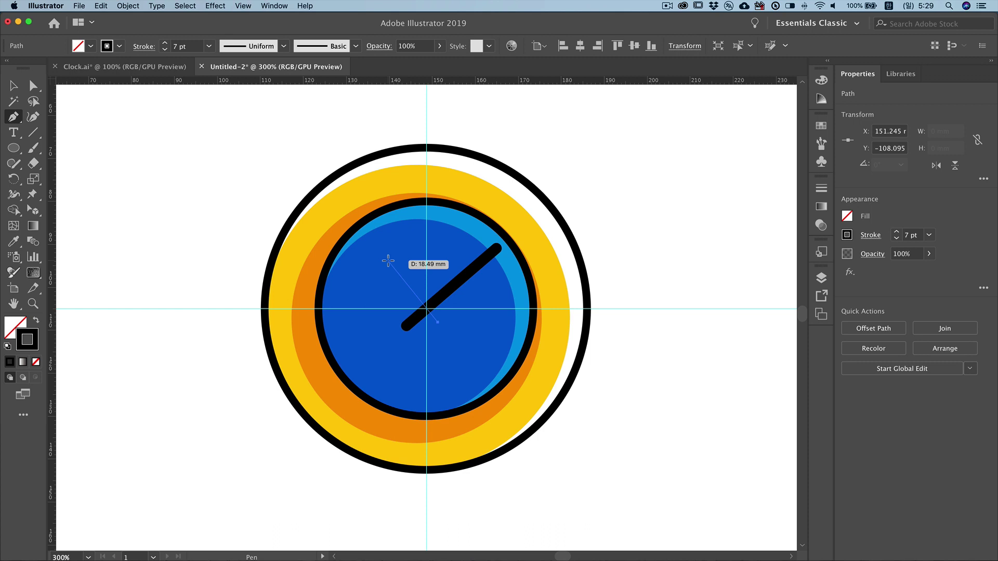
{"action": "left_click", "coordinate": [387, 260]}
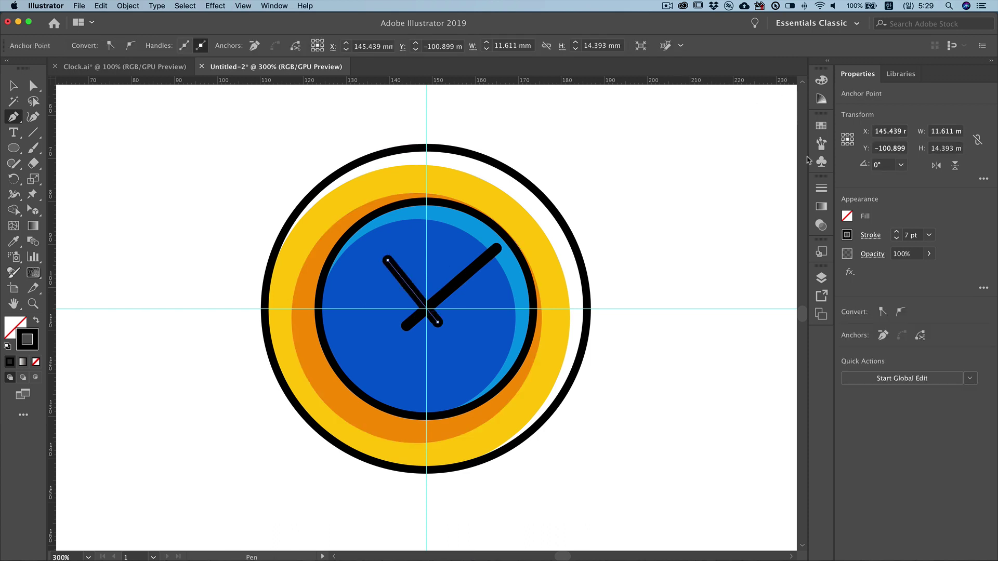
{"action": "left_click", "coordinate": [820, 190]}
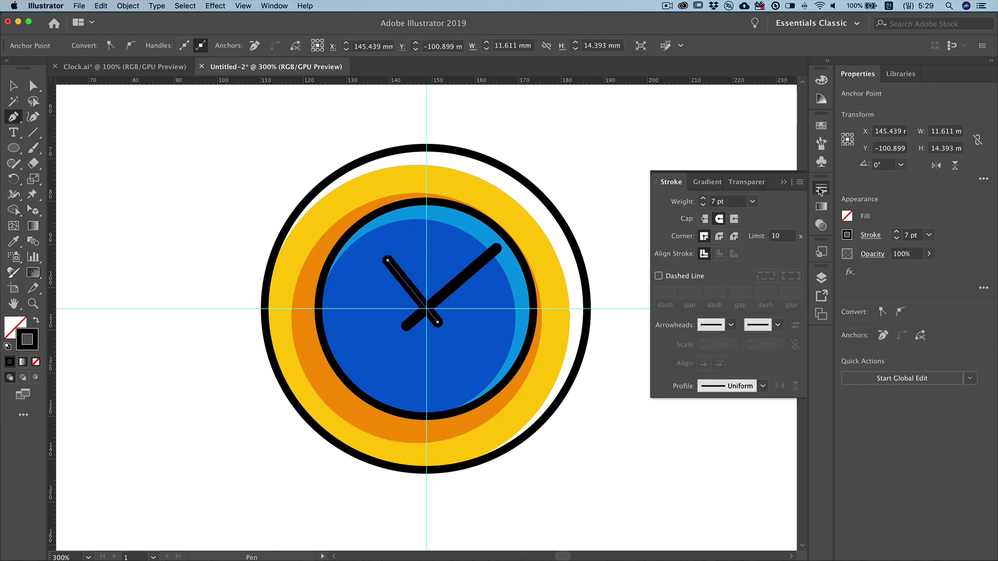
{"action": "left_click", "coordinate": [702, 204]}
{"action": "left_click", "coordinate": [702, 204]}
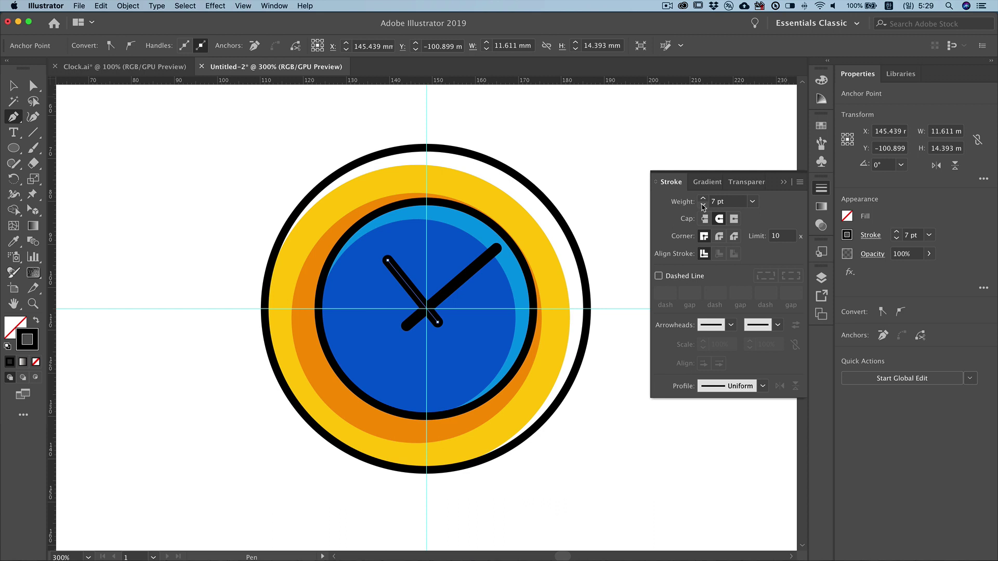
{"action": "left_click", "coordinate": [783, 182]}
{"action": "key", "text": "ctrl+shift+a"}
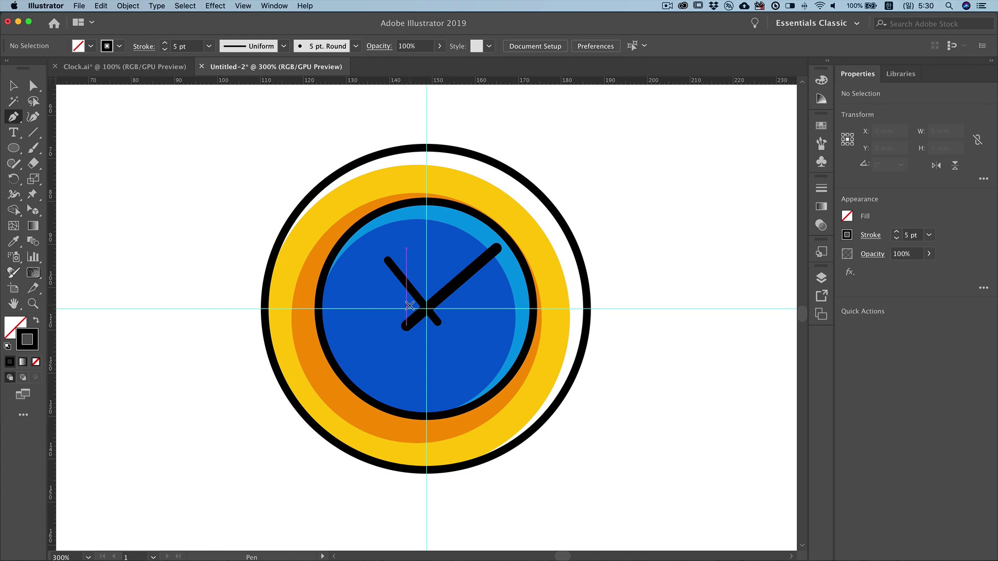
- Draw a hand from the centre to the right, thinned to 2 pt and coloured red ff0000
{"action": "left_click", "coordinate": [408, 305]}
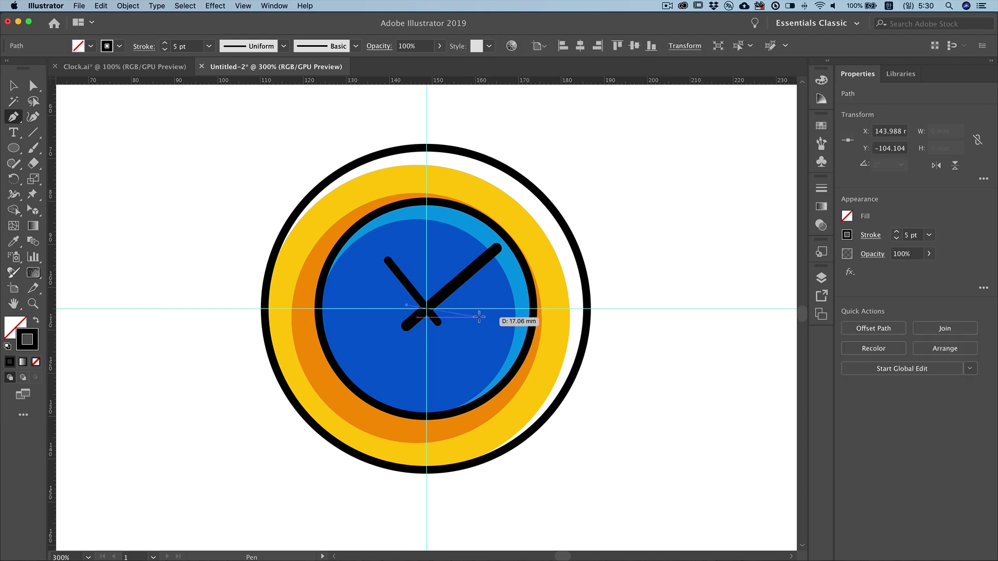
{"action": "left_click", "coordinate": [482, 316]}
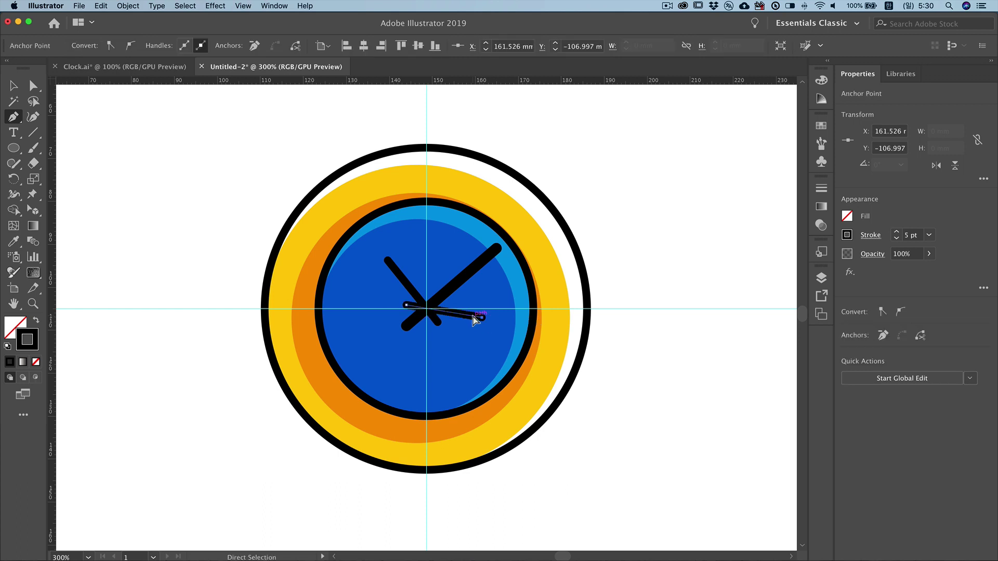
{"action": "left_click", "coordinate": [474, 320], "text": "super"}
{"action": "left_click", "coordinate": [821, 188]}
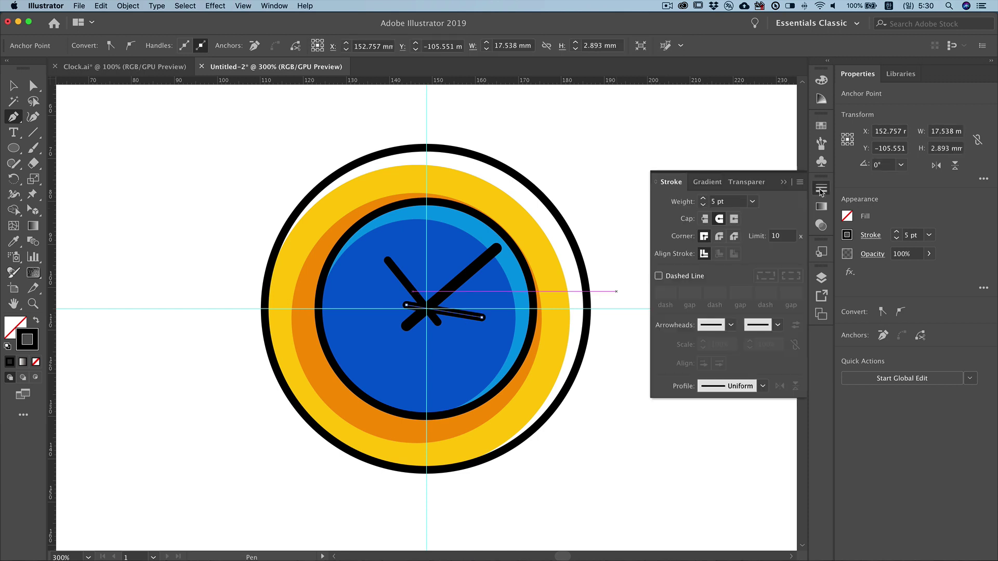
{"action": "left_click", "coordinate": [703, 206]}
{"action": "left_click", "coordinate": [703, 206]}
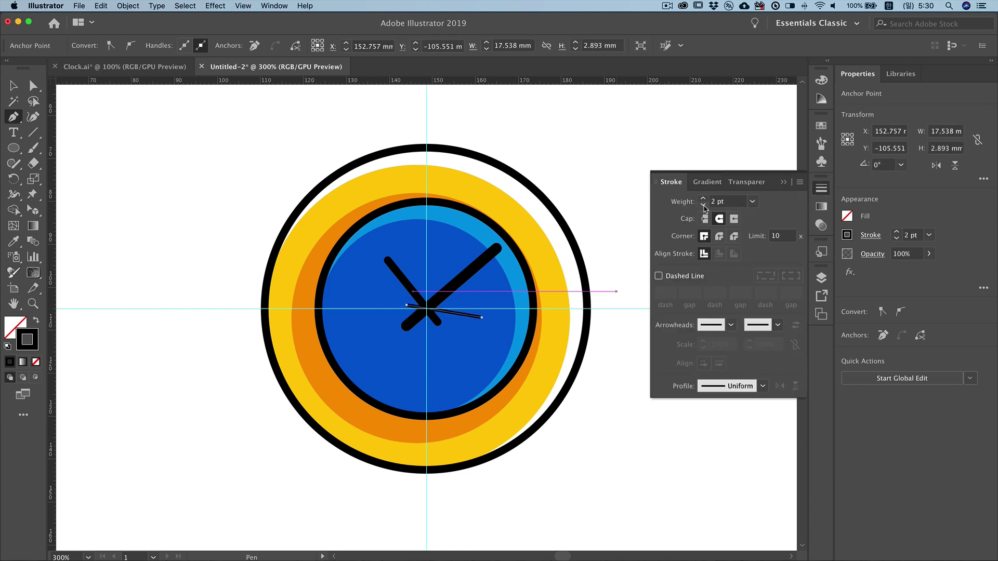
{"action": "left_click", "coordinate": [783, 182]}
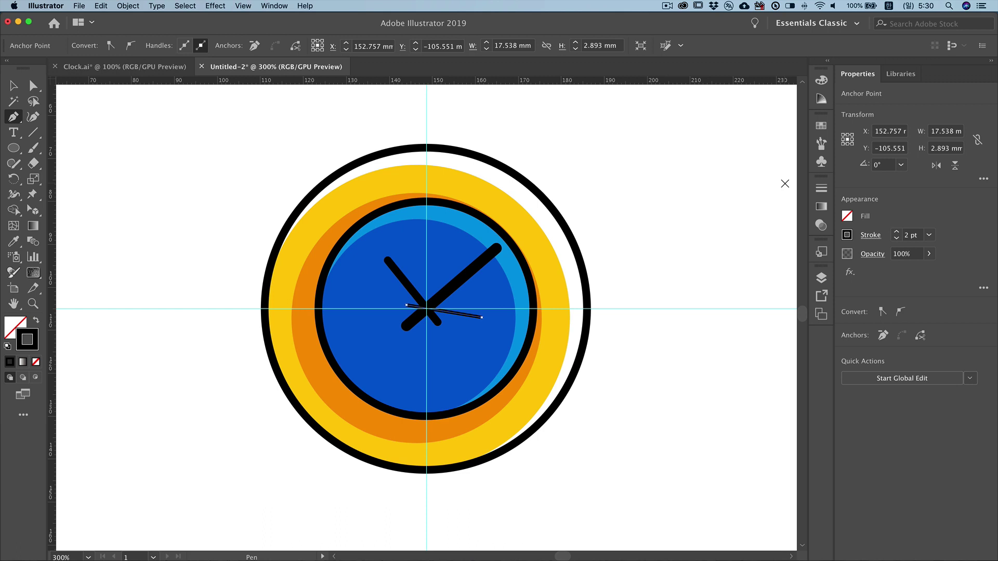
{"action": "left_click", "coordinate": [821, 80]}
{"action": "left_click_drag", "start_coordinate": [691, 97], "coordinate": [764, 98]}
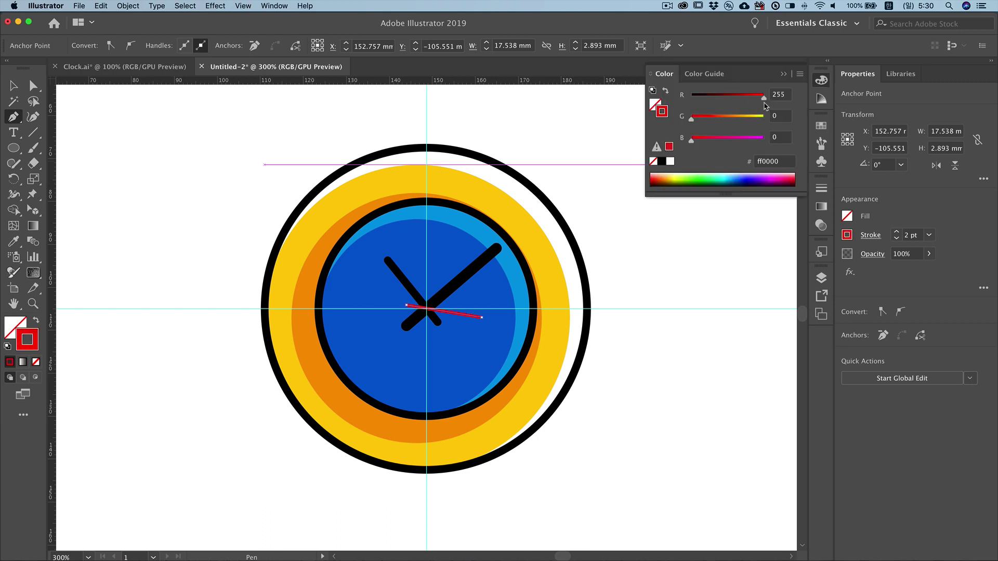
{"action": "left_click", "coordinate": [783, 75]}
- Draw a 6.8 mm circle over the hands' pivot with black fill and no stroke
{"action": "key", "text": "l"}
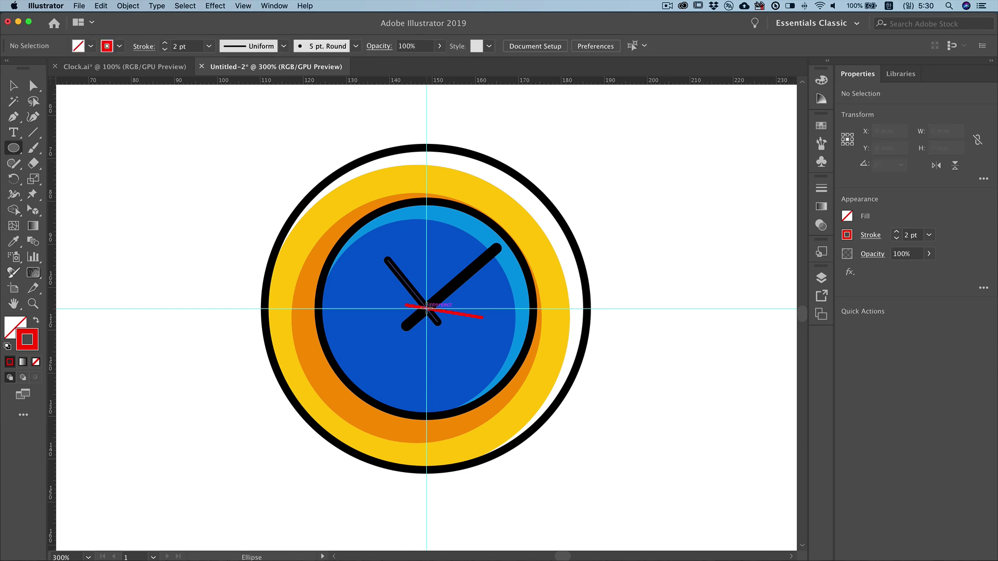
{"action": "left_click_drag", "start_coordinate": [426, 307], "coordinate": [438, 321]}
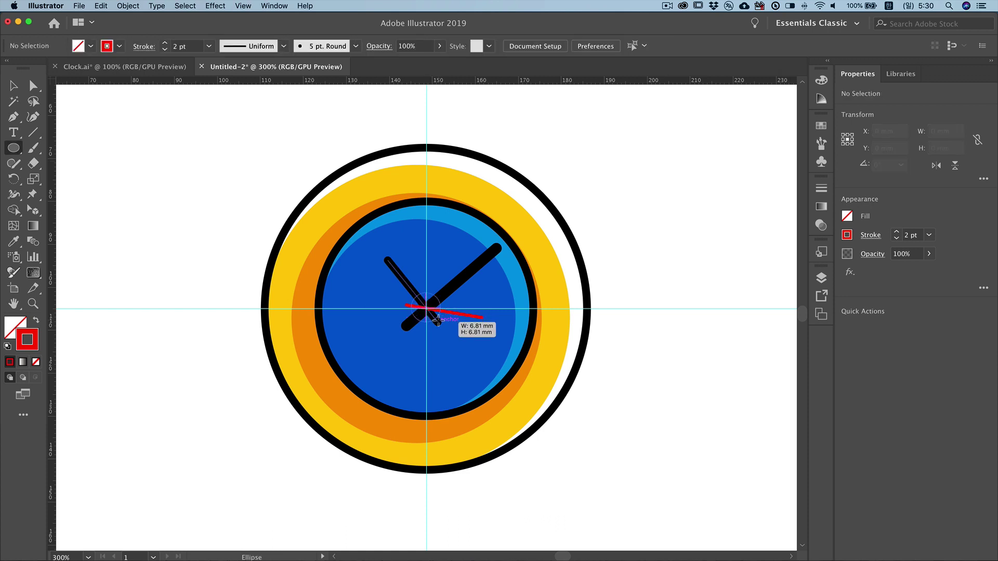
{"action": "left_click_drag", "start_coordinate": [438, 321], "coordinate": [439, 323]}
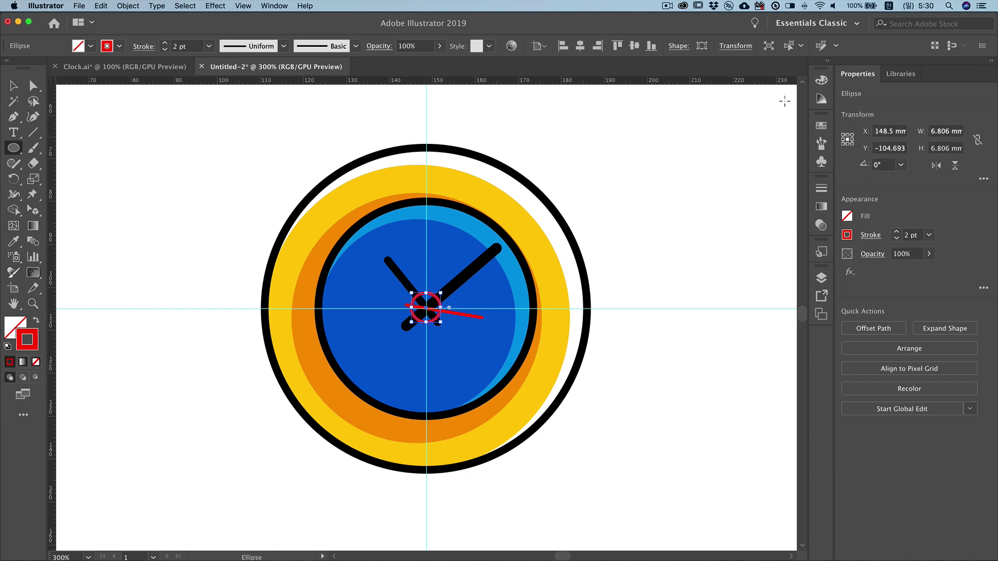
{"action": "left_click", "coordinate": [821, 79]}
{"action": "left_click", "coordinate": [653, 161]}
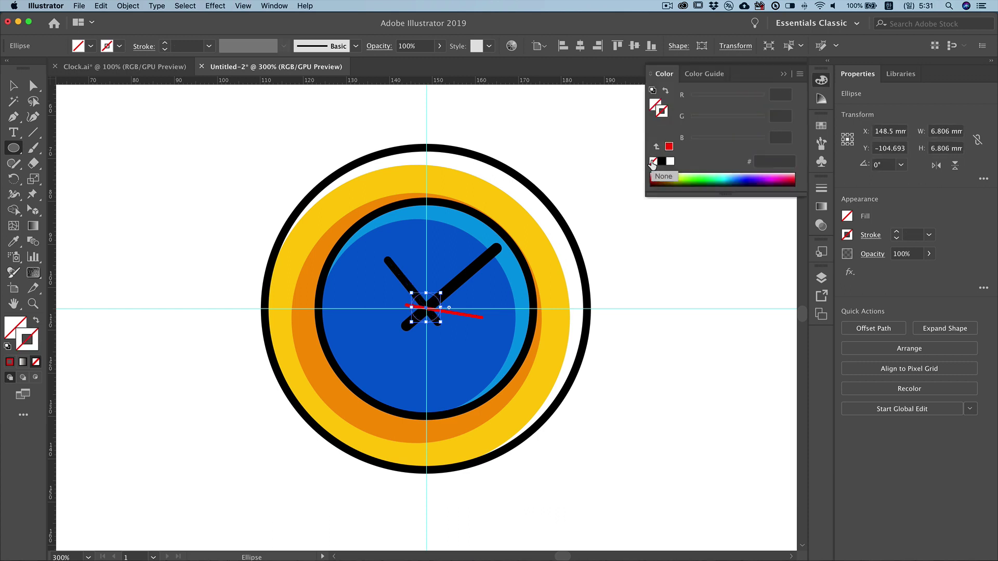
{"action": "left_click", "coordinate": [654, 104]}
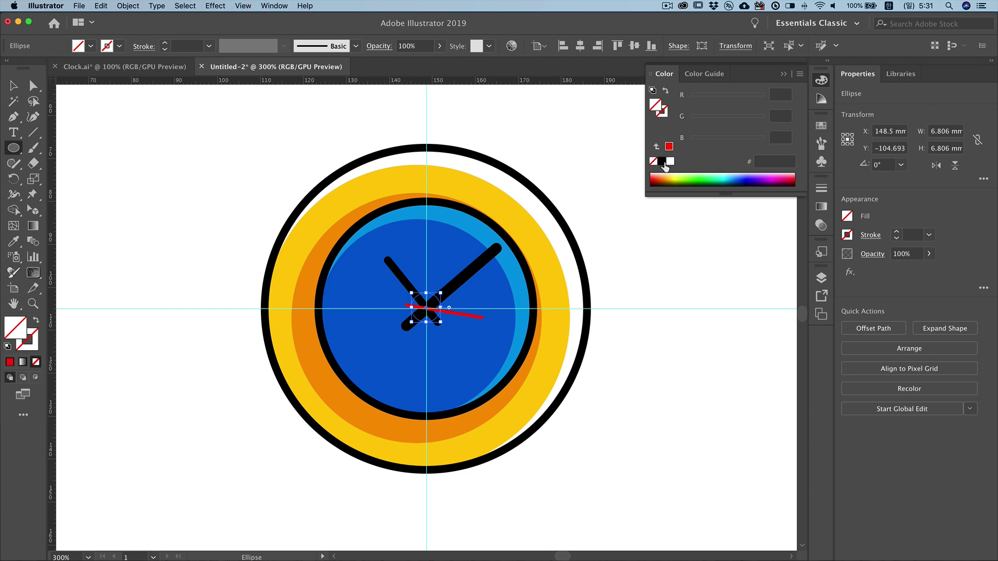
{"action": "left_click", "coordinate": [662, 161]}
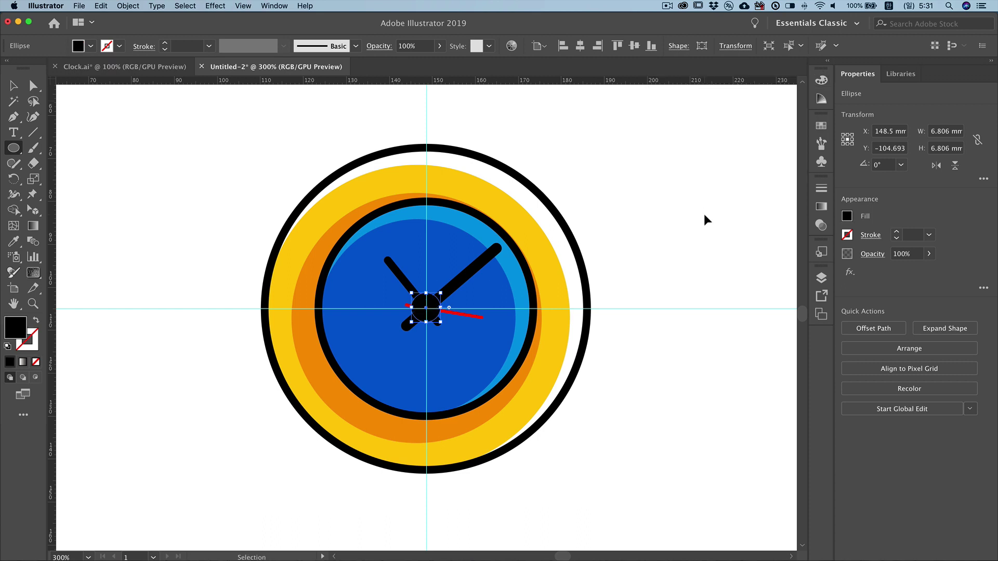
{"action": "key", "text": "ctrl+shift+a"}
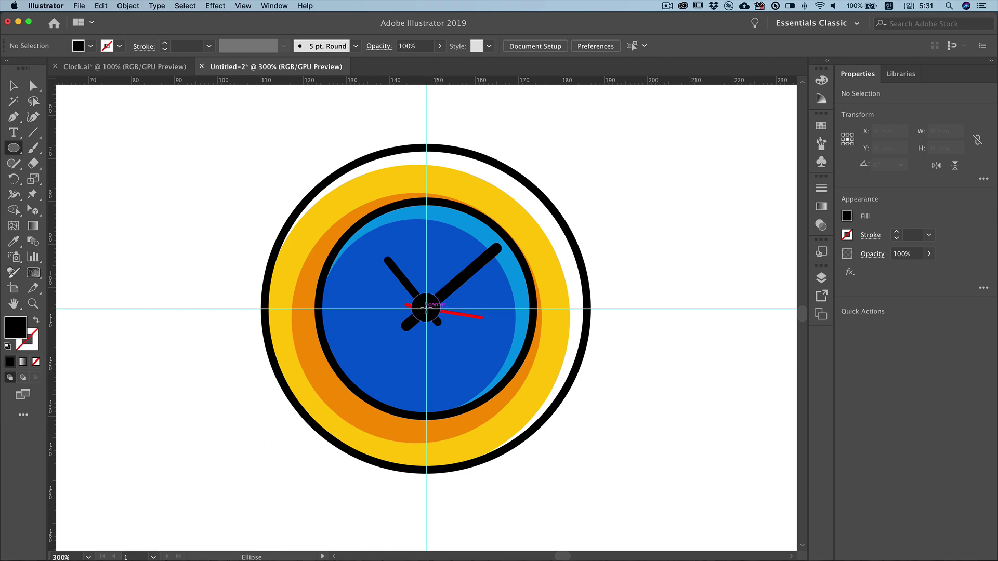
- Turn a centred 41.7 mm circle into a guide and draw a small dot at its top
{"action": "left_click_drag", "start_coordinate": [425, 308], "coordinate": [513, 374]}
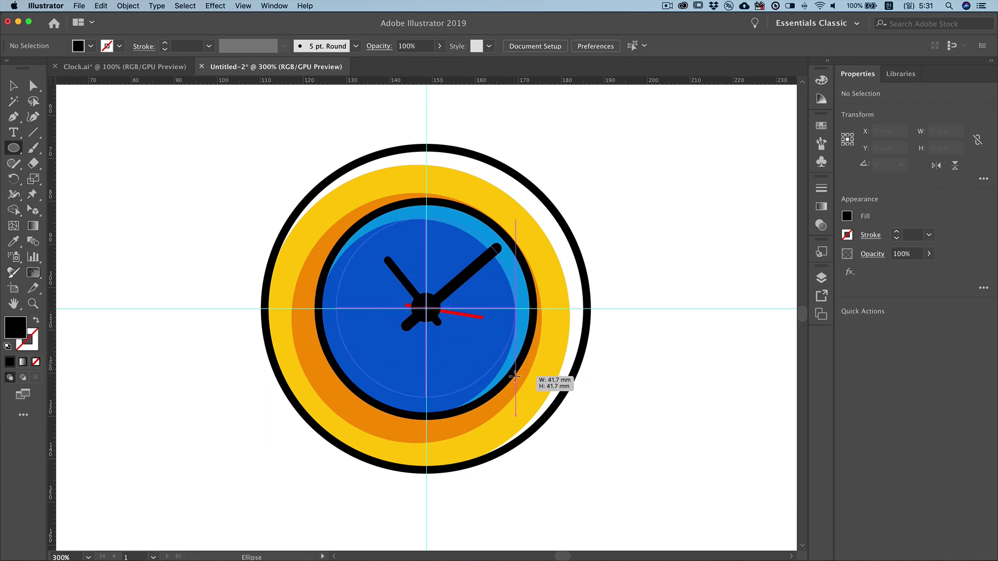
{"action": "left_click_drag", "start_coordinate": [513, 374], "coordinate": [517, 379]}
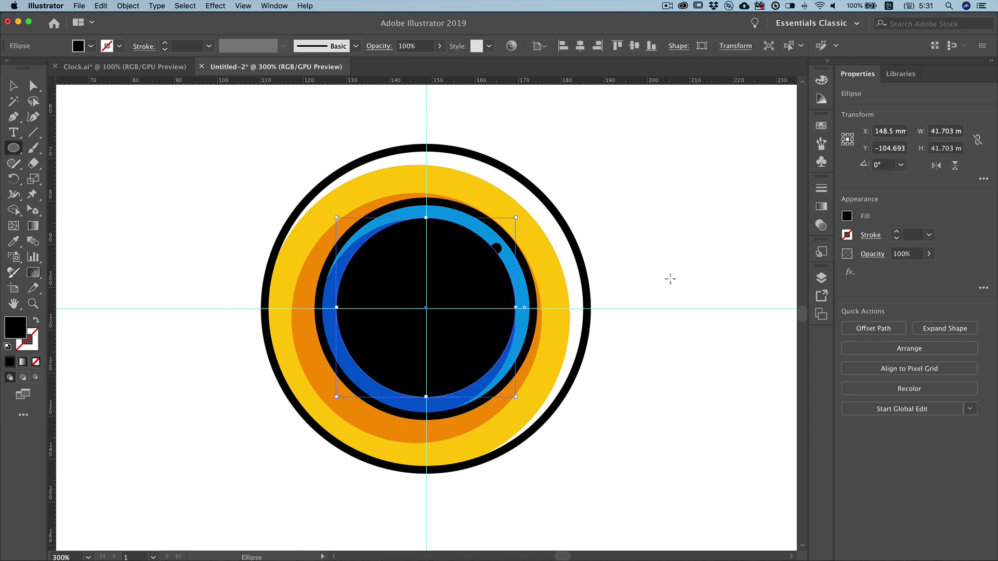
{"action": "key", "text": "super+5"}
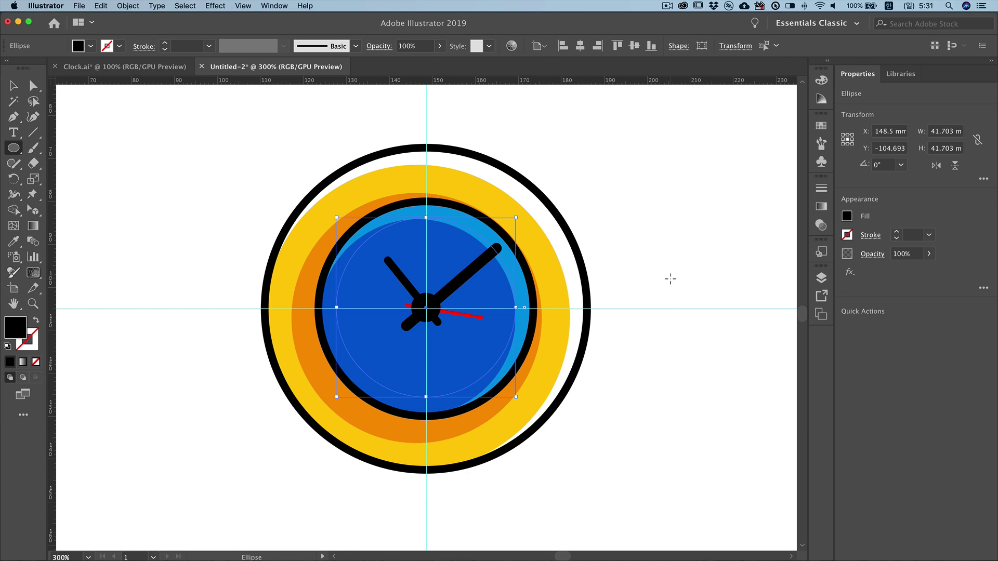
{"action": "left_click", "coordinate": [670, 279], "text": "super"}
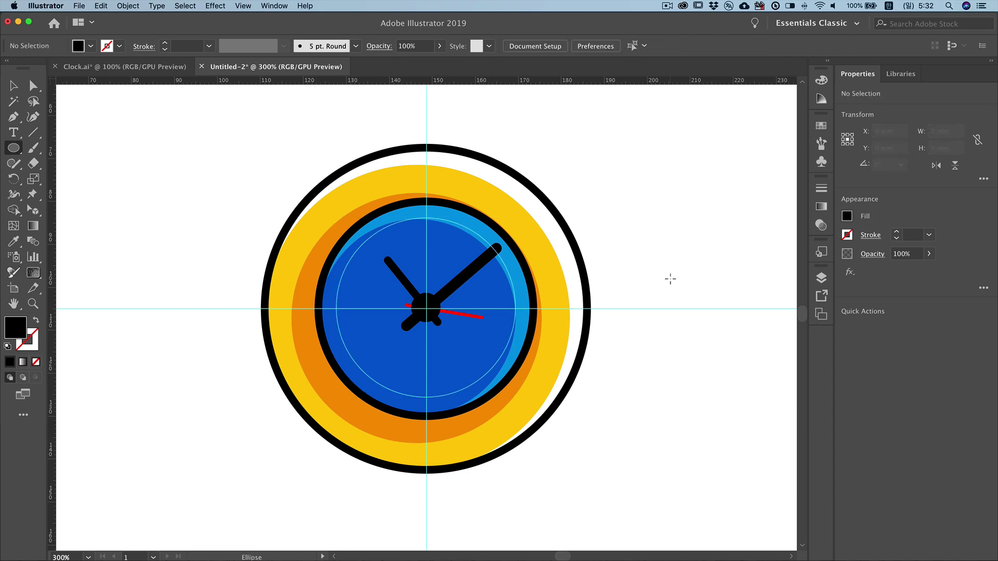
{"action": "left_click_drag", "start_coordinate": [426, 219], "coordinate": [433, 225]}
{"action": "key", "text": "super+shift+a"}
{"action": "left_click", "coordinate": [12, 84]}
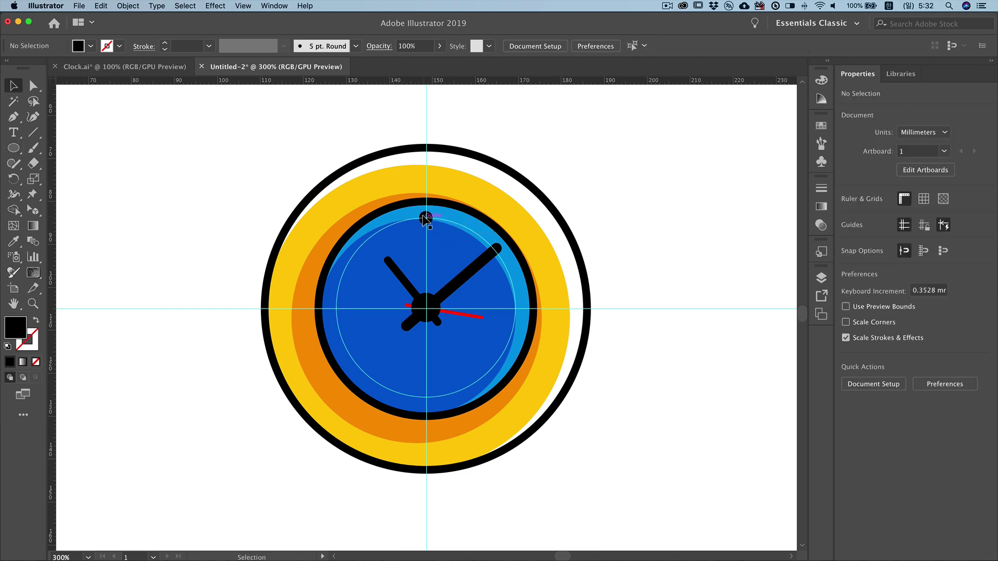
- Copy the dot to the 3, 6 and 9 o'clock positions, then clear all guides
{"action": "left_click_drag", "start_coordinate": [426, 219], "coordinate": [516, 310]}
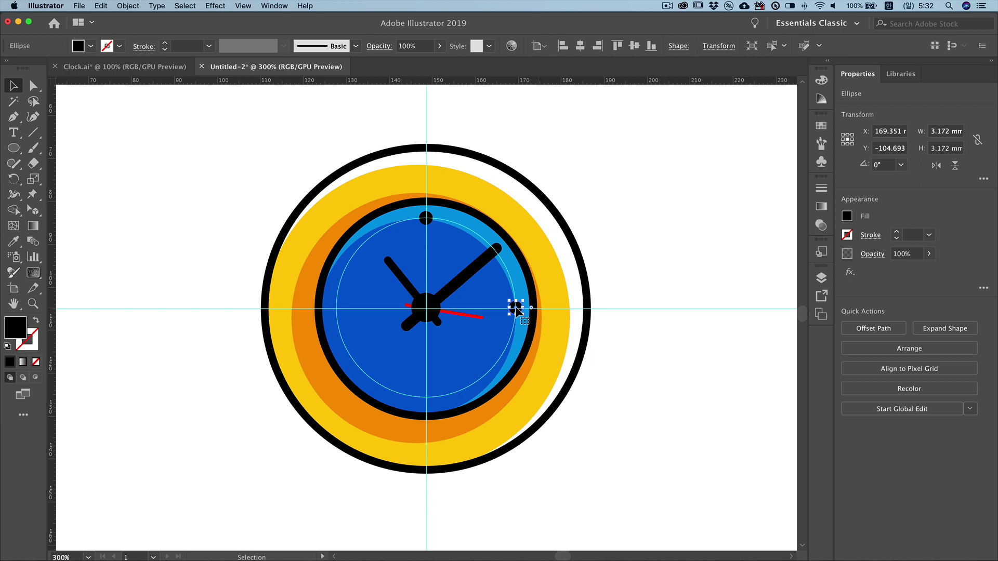
{"action": "mouse_move", "coordinate": [517, 309]}
{"action": "left_mouse_down"}
{"action": "mouse_move", "coordinate": [426, 396]}
{"action": "mouse_move", "coordinate": [336, 309]}
{"action": "left_mouse_up"}
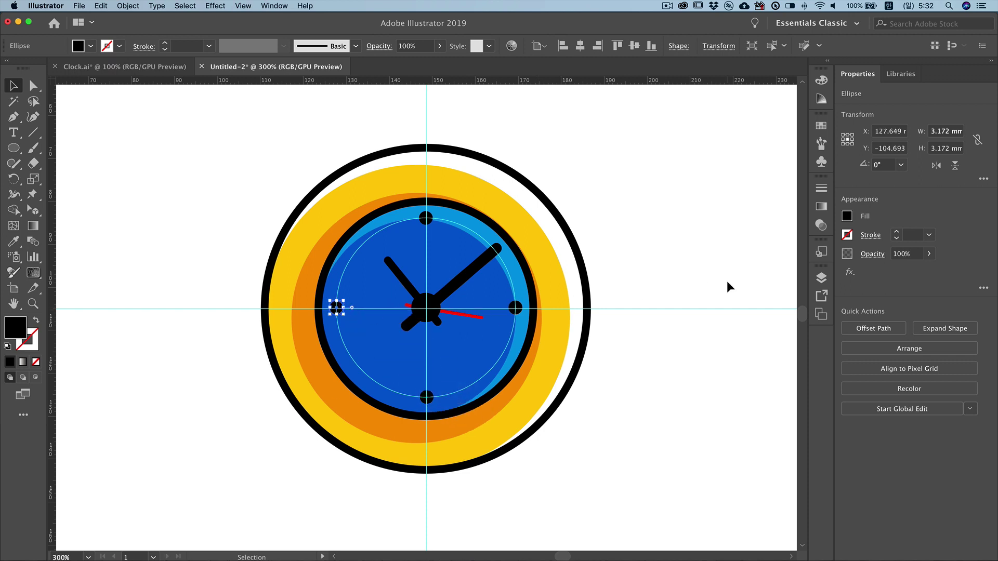
{"action": "left_click", "coordinate": [715, 283]}
{"action": "left_click", "coordinate": [243, 6]}
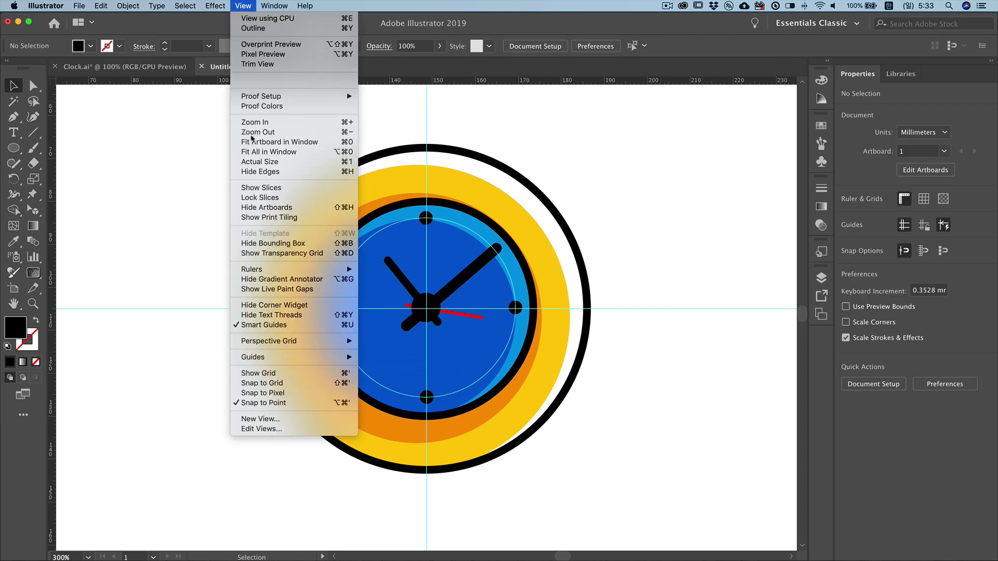
{"action": "mouse_move", "coordinate": [252, 356]}
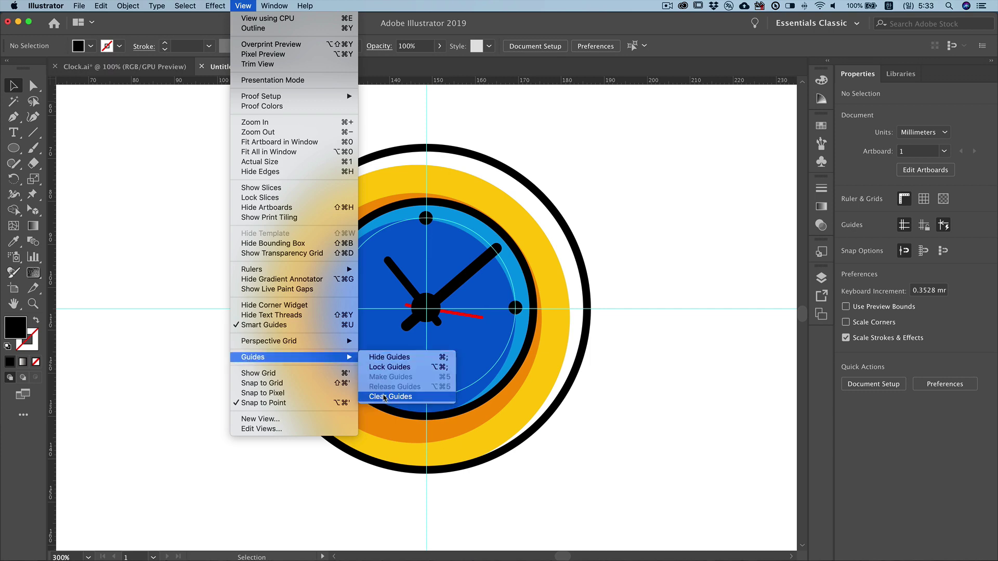
{"action": "left_click", "coordinate": [385, 397]}
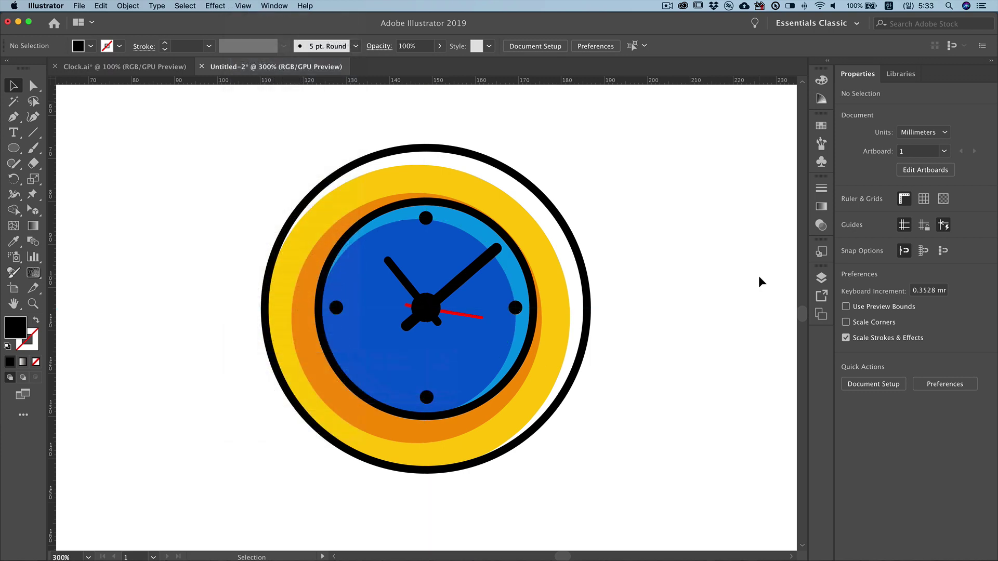
- Create a 26 × 26 mm circle in empty space beside the clock
{"action": "left_click_drag", "start_coordinate": [241, 194], "coordinate": [278, 230]}
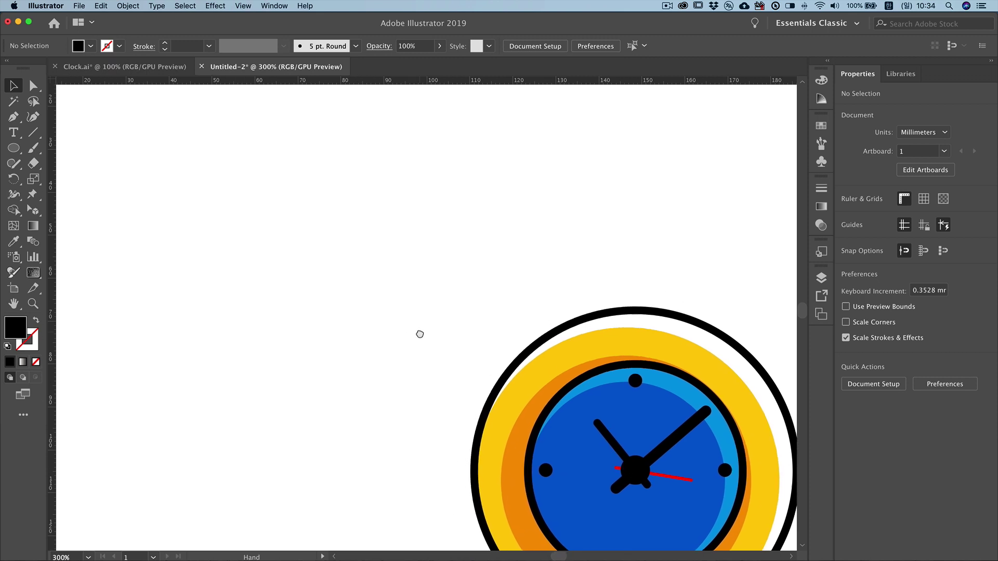
{"action": "left_click_drag", "start_coordinate": [406, 304], "coordinate": [459, 341]}
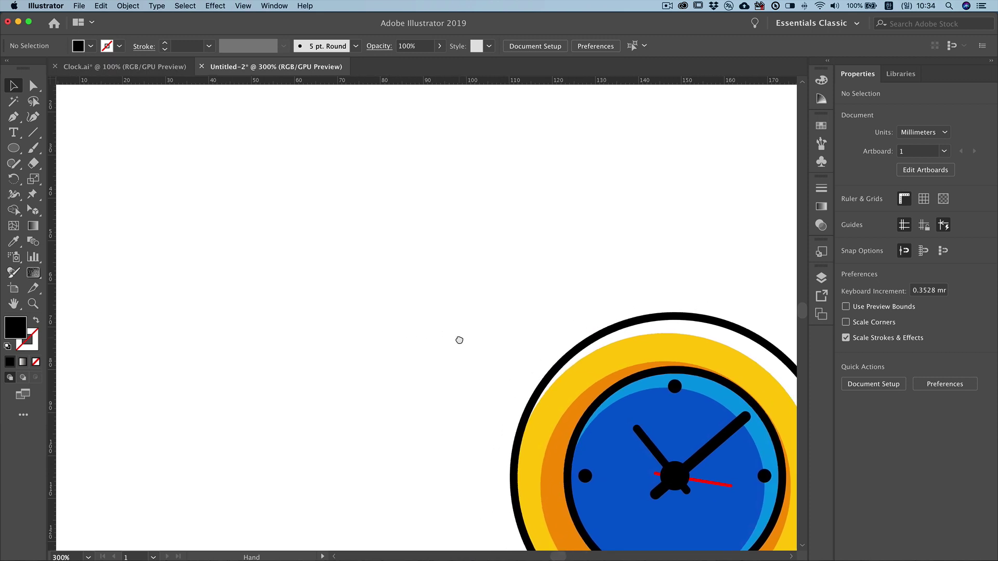
{"action": "left_click", "coordinate": [14, 149]}
{"action": "left_click", "coordinate": [279, 198]}
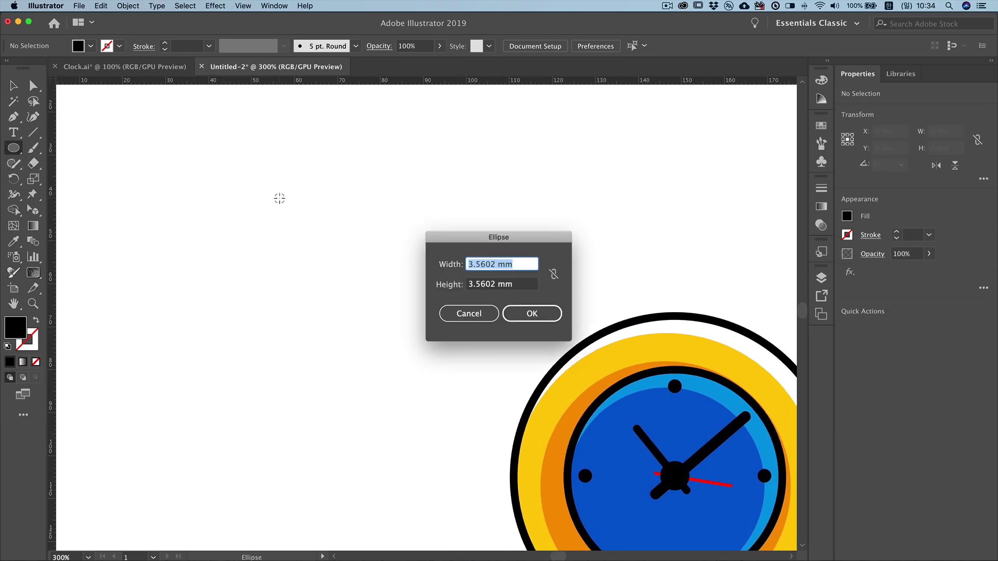
{"action": "type", "text": "26"}
{"action": "key", "text": "Tab"}
{"action": "type", "text": "2"}
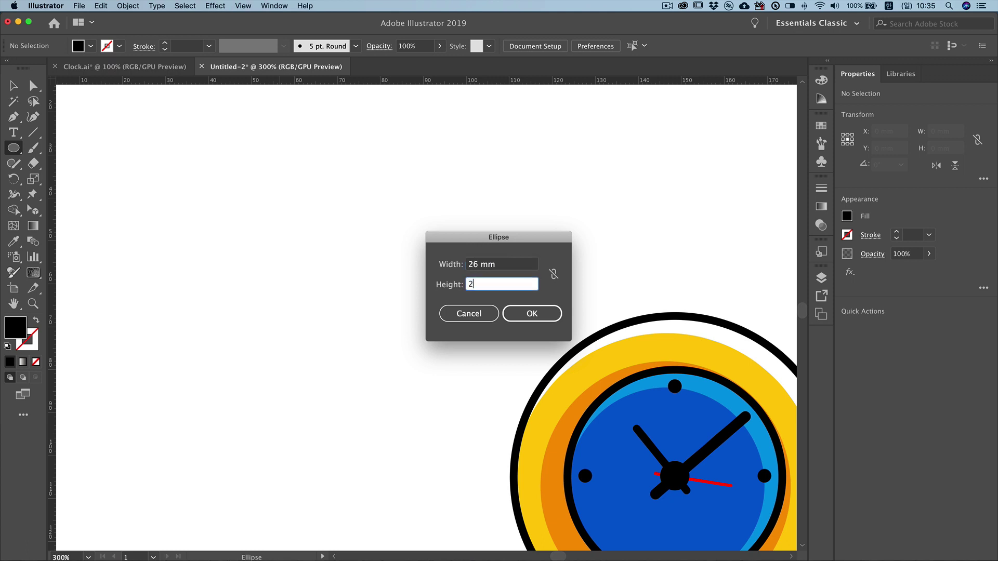
{"action": "key", "text": "Return"}
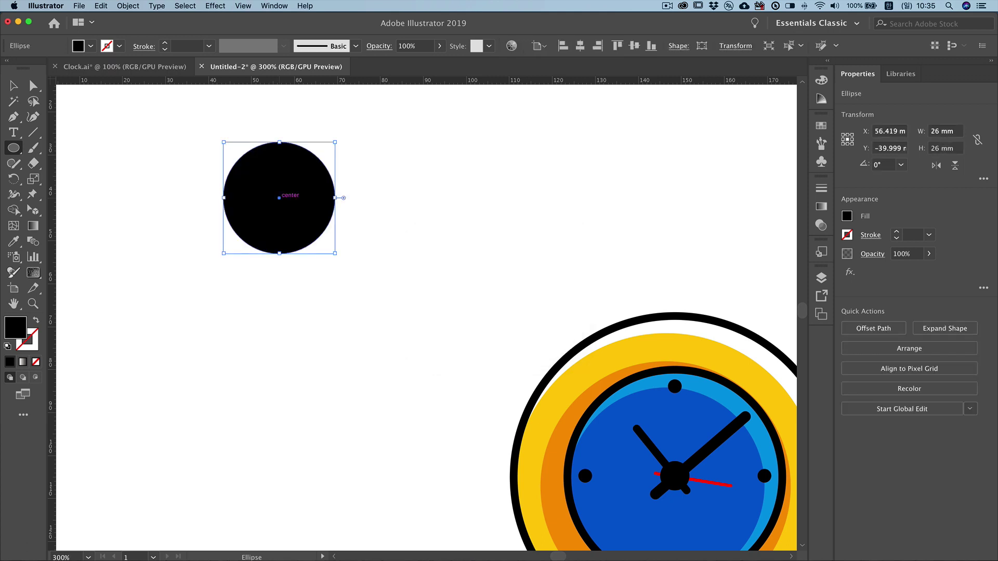
- Fill the circle yellow ffca05 and delete its bottom anchor to leave a half circle
{"action": "left_click", "coordinate": [821, 79]}
{"action": "type", "text": "ffca"}
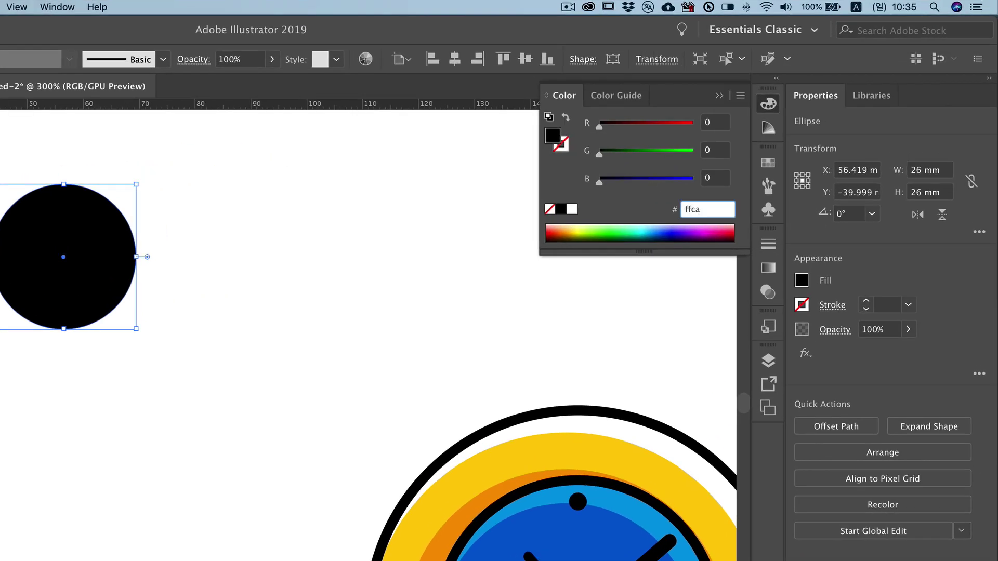
{"action": "type", "text": "05"}
{"action": "key", "text": "Return"}
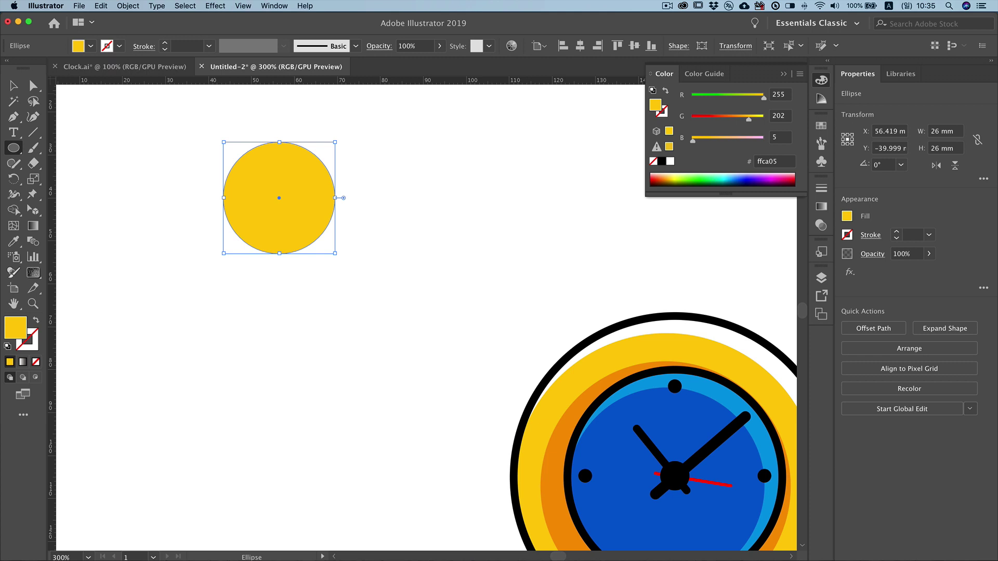
{"action": "left_click", "coordinate": [33, 85]}
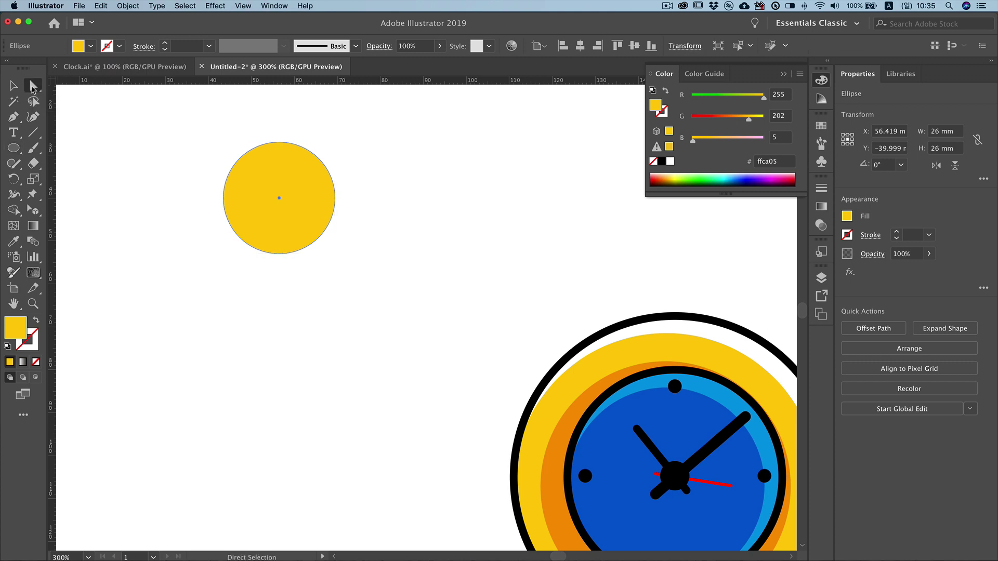
{"action": "left_click", "coordinate": [279, 254]}
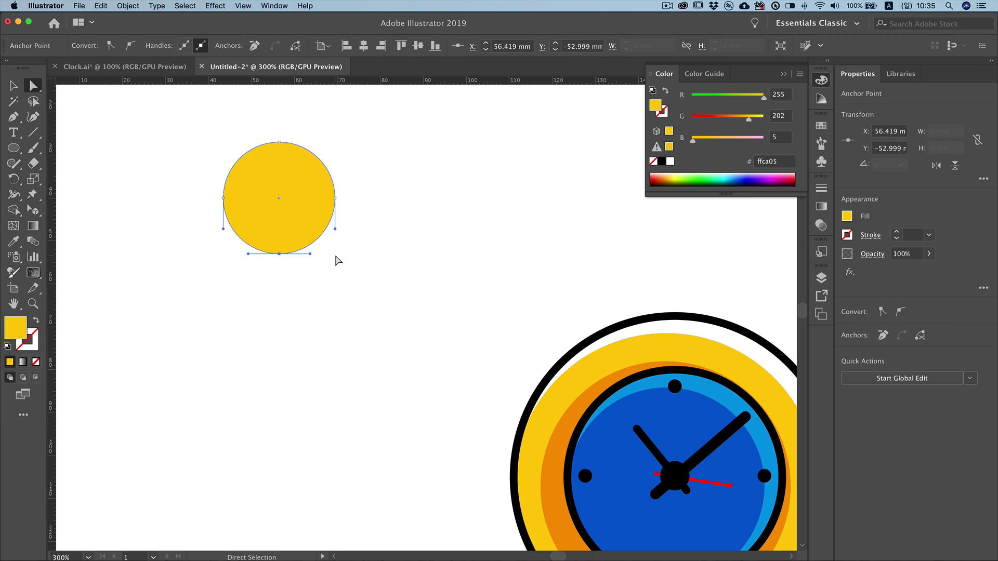
{"action": "key", "text": "Delete"}
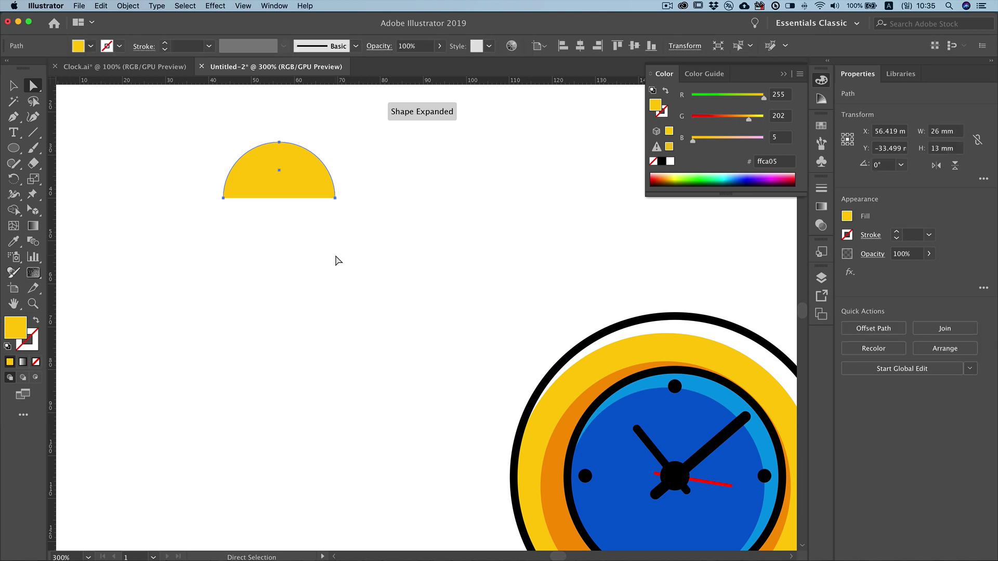
- Close the half-circle path by joining its left and right ends with the Pen tool
{"action": "left_click", "coordinate": [13, 116]}
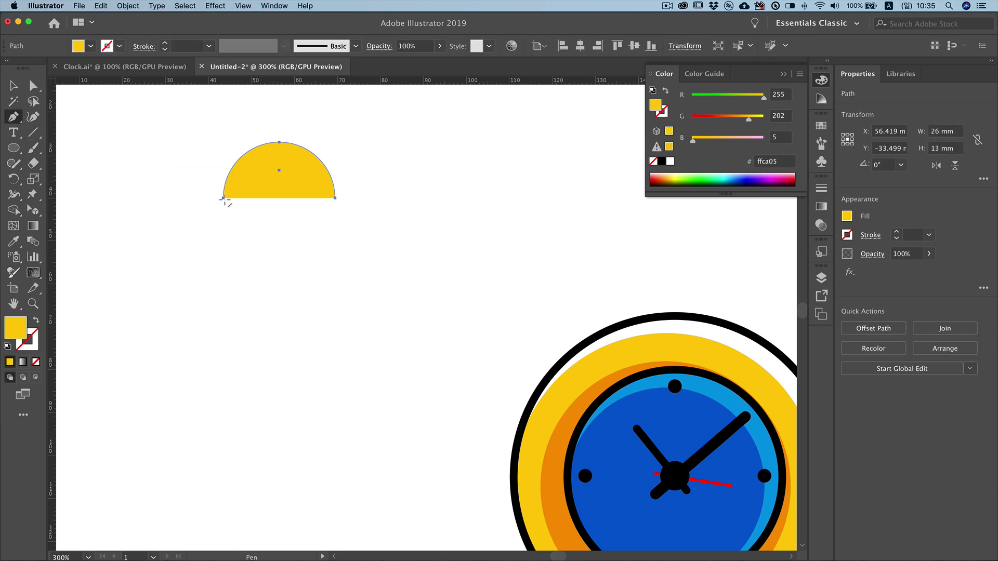
{"action": "left_click", "coordinate": [224, 197]}
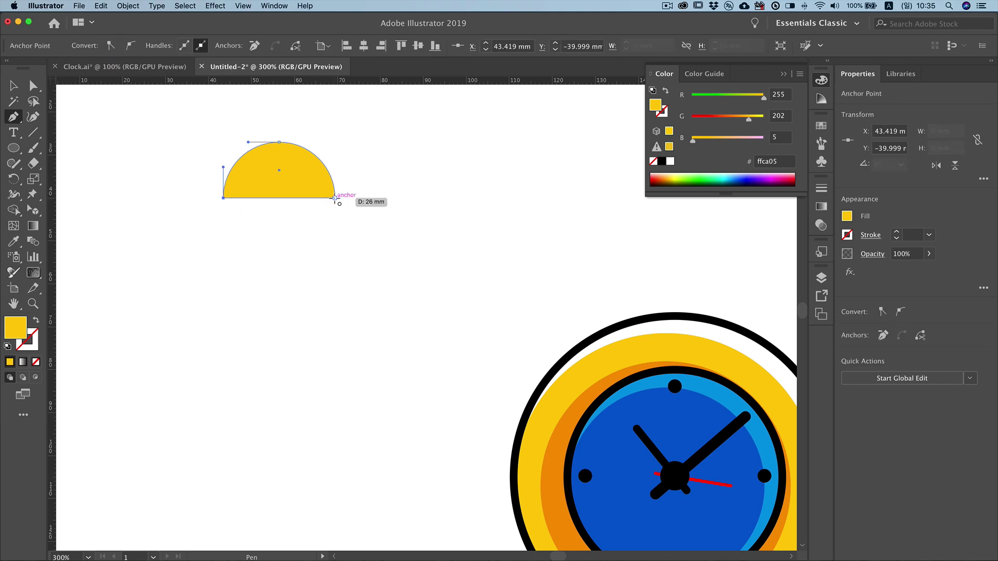
{"action": "left_click", "coordinate": [335, 198]}
{"action": "left_click", "coordinate": [14, 86]}
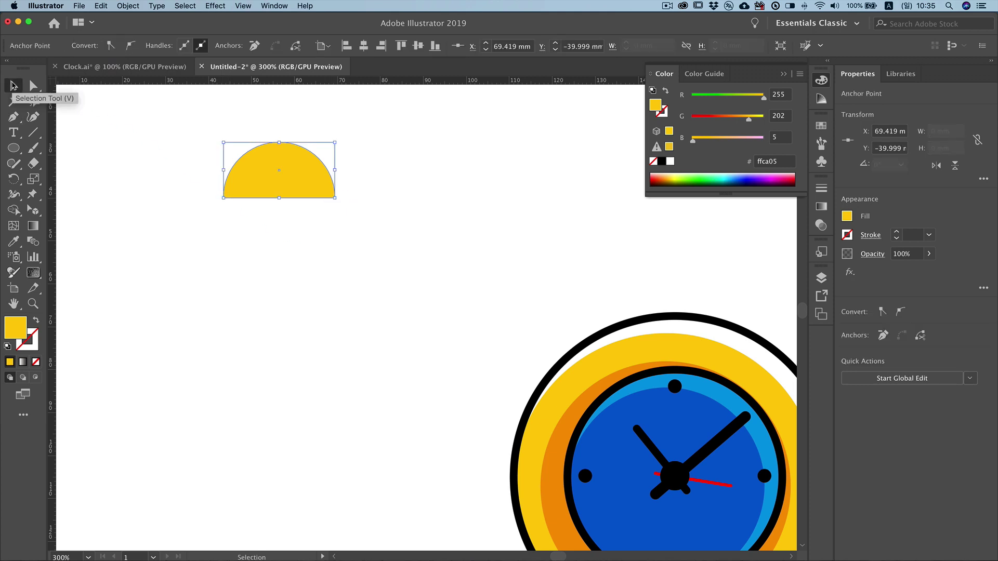
{"action": "left_click", "coordinate": [156, 111]}
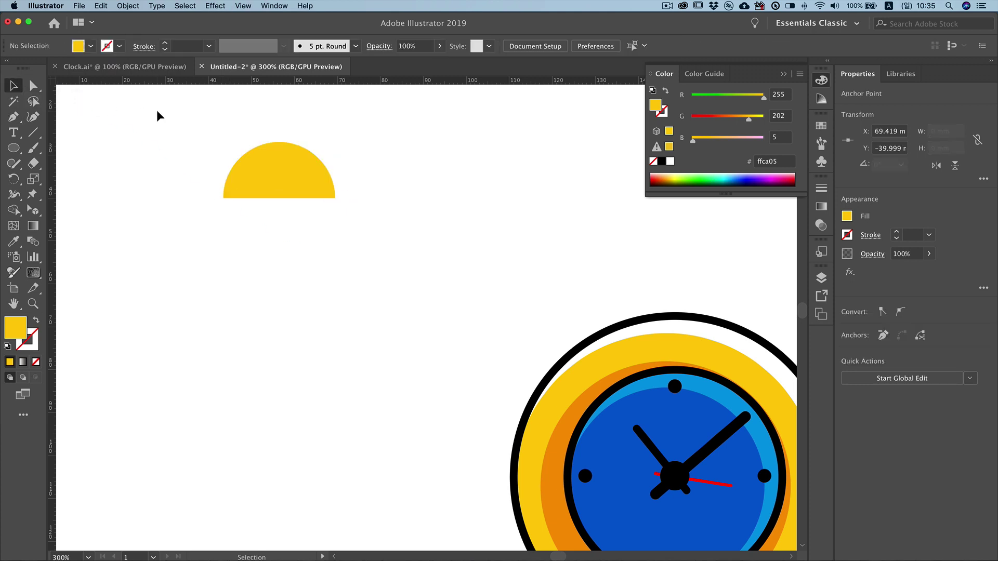
- Paste a 22.9 × 11.5 mm orange f79400 copy in front, then copy the yellow half-circle
{"action": "left_click", "coordinate": [280, 141]}
{"action": "key", "text": "super+f"}
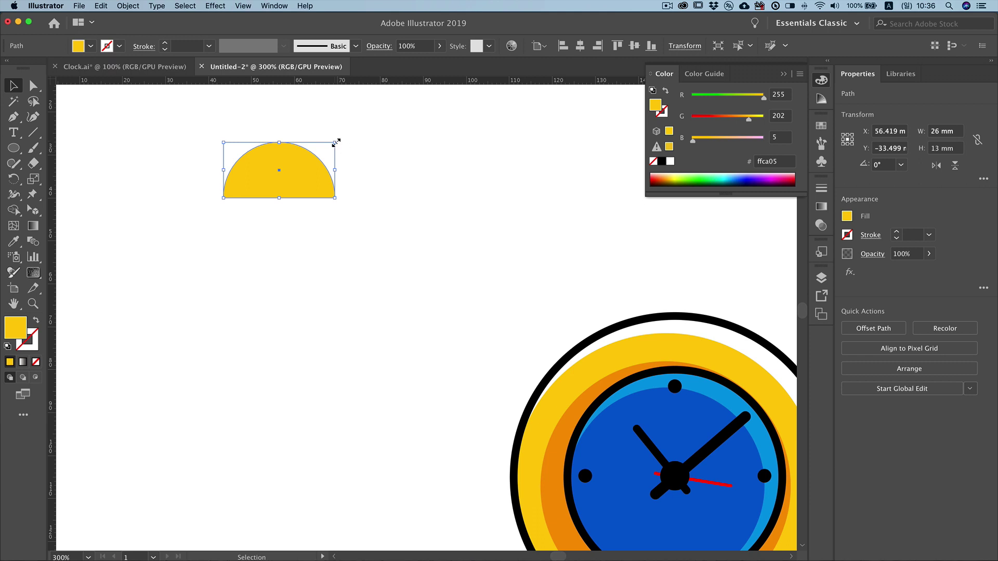
{"action": "left_click_drag", "start_coordinate": [336, 142], "coordinate": [323, 147]}
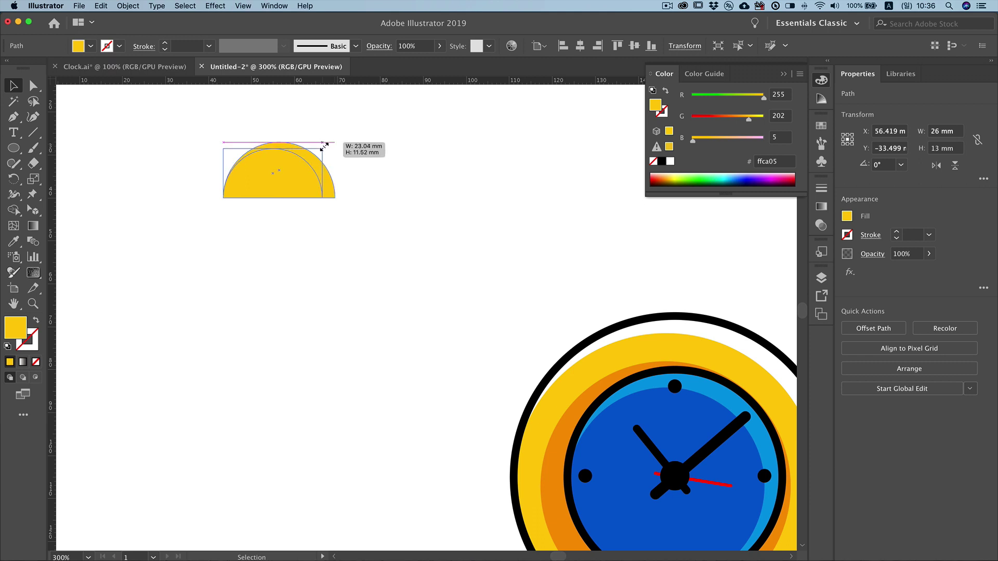
{"action": "left_click_drag", "start_coordinate": [324, 148], "coordinate": [324, 146]}
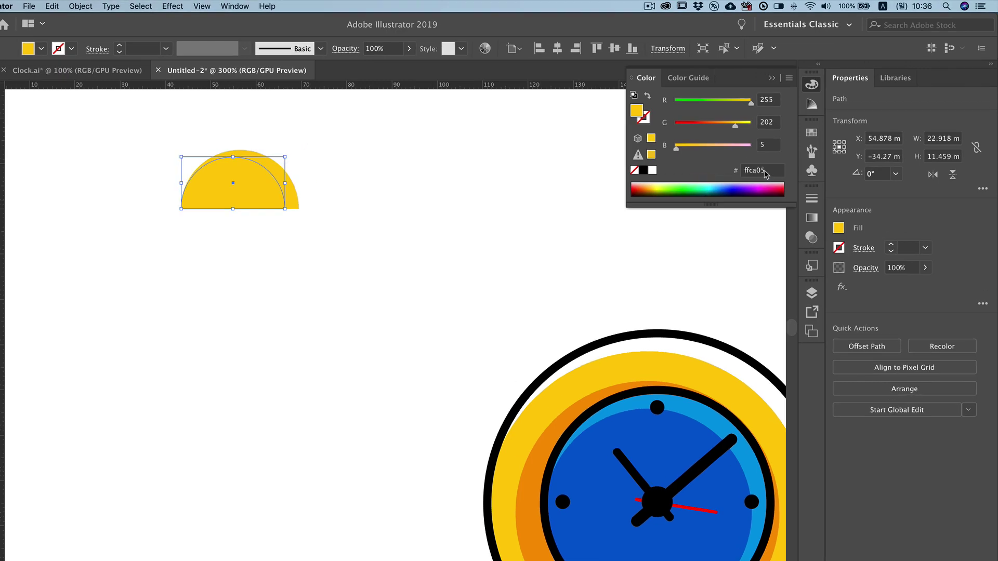
{"action": "left_click", "coordinate": [766, 171]}
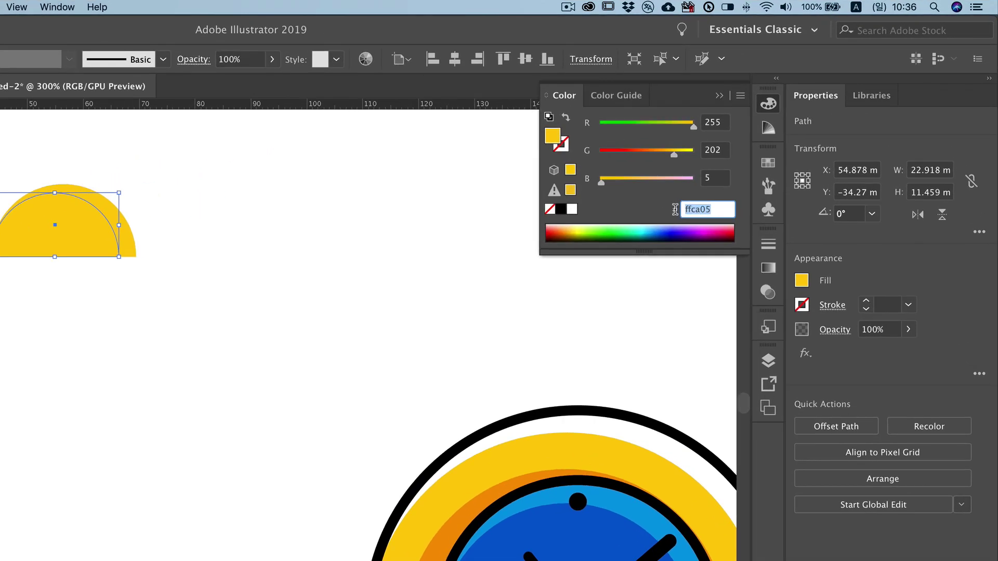
{"action": "type", "text": "f794"}
{"action": "type", "text": "0"}
{"action": "key", "text": "Return"}
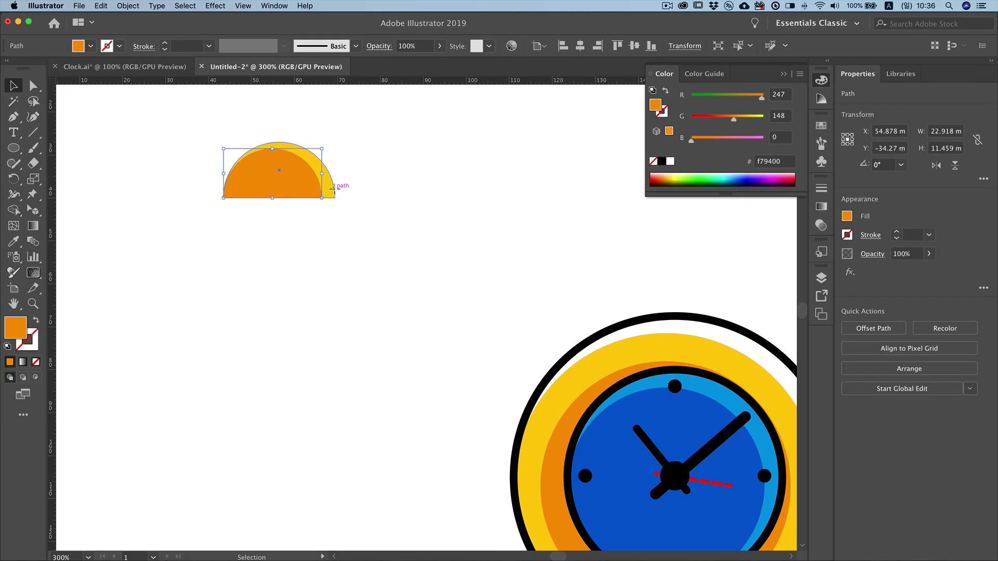
{"action": "left_click", "coordinate": [334, 189]}
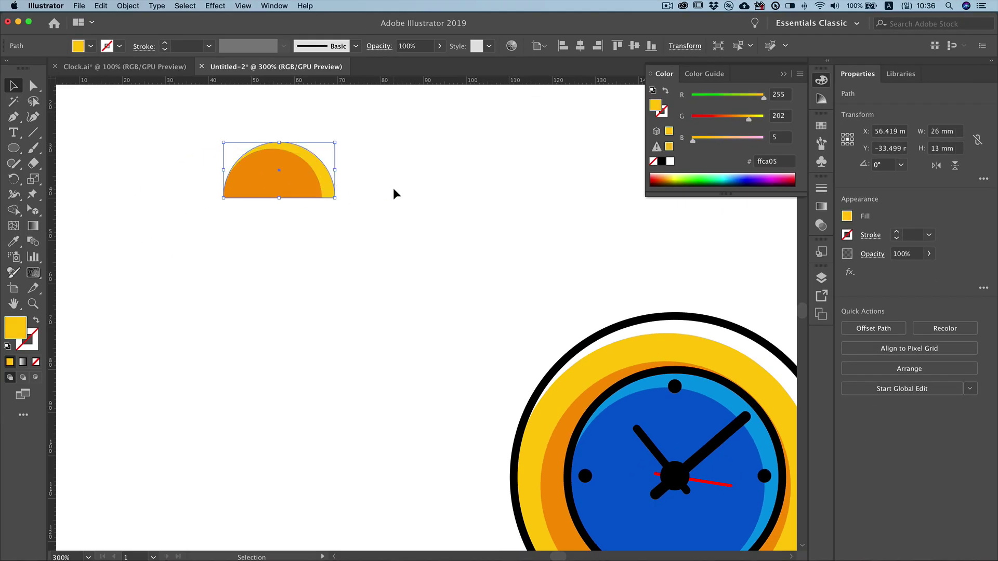
{"action": "key", "text": "super+c"}
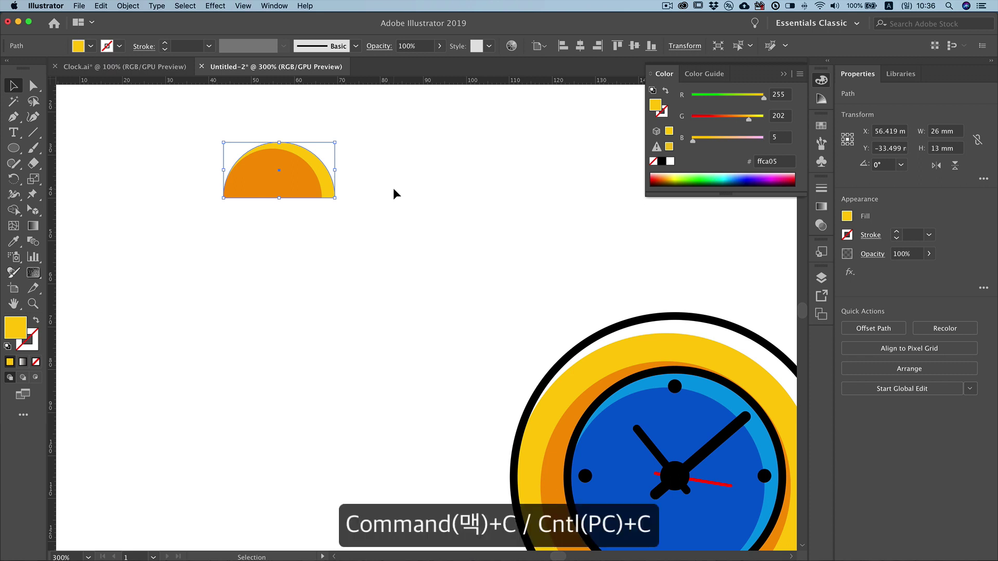
- Paste the yellow half-circle in front as an unfilled 5 pt black outline
{"action": "left_click", "coordinate": [267, 159], "text": "shift"}
{"action": "key", "text": "a"}
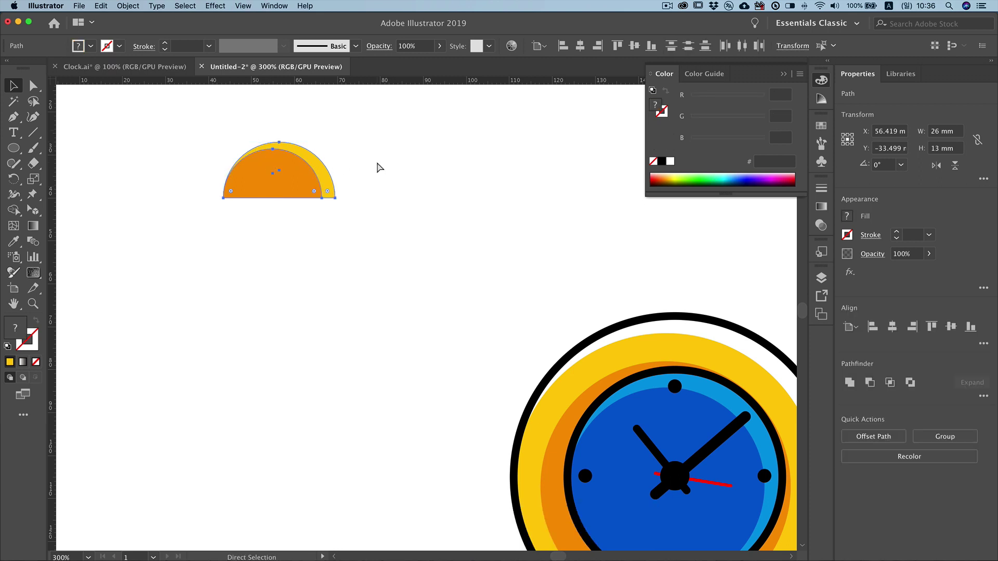
{"action": "key", "text": "super+f"}
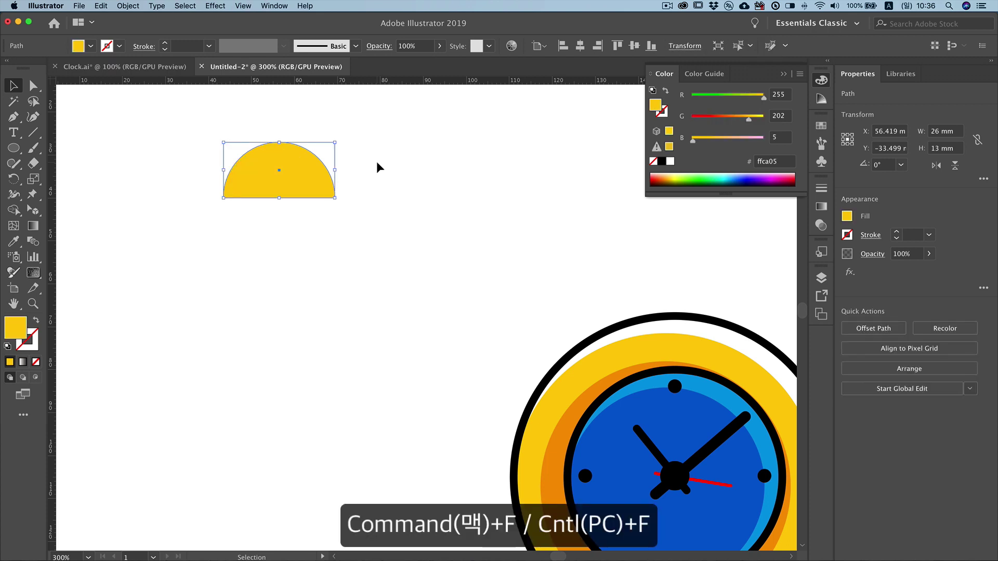
{"action": "left_click", "coordinate": [653, 161]}
{"action": "left_click", "coordinate": [665, 115]}
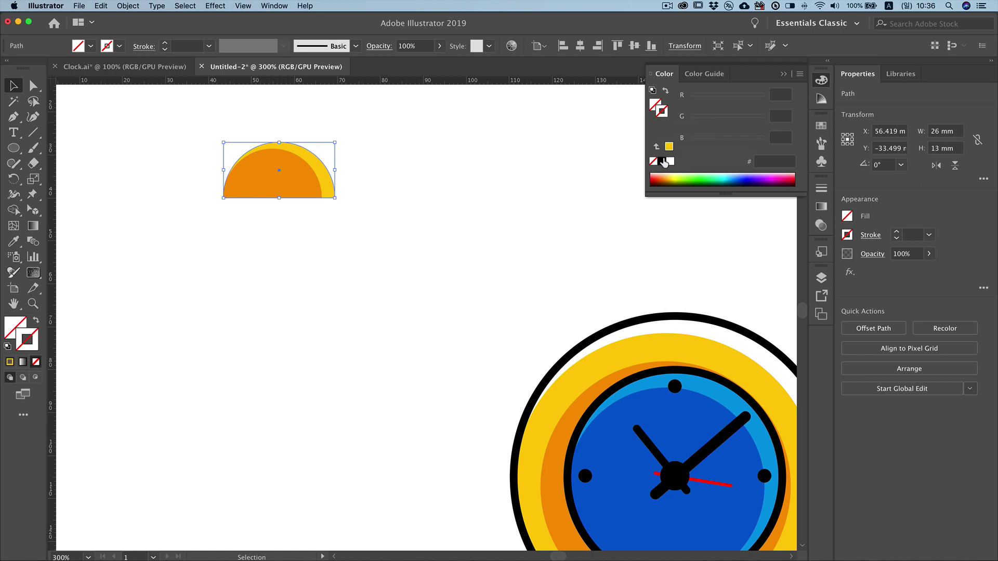
{"action": "left_click", "coordinate": [662, 161]}
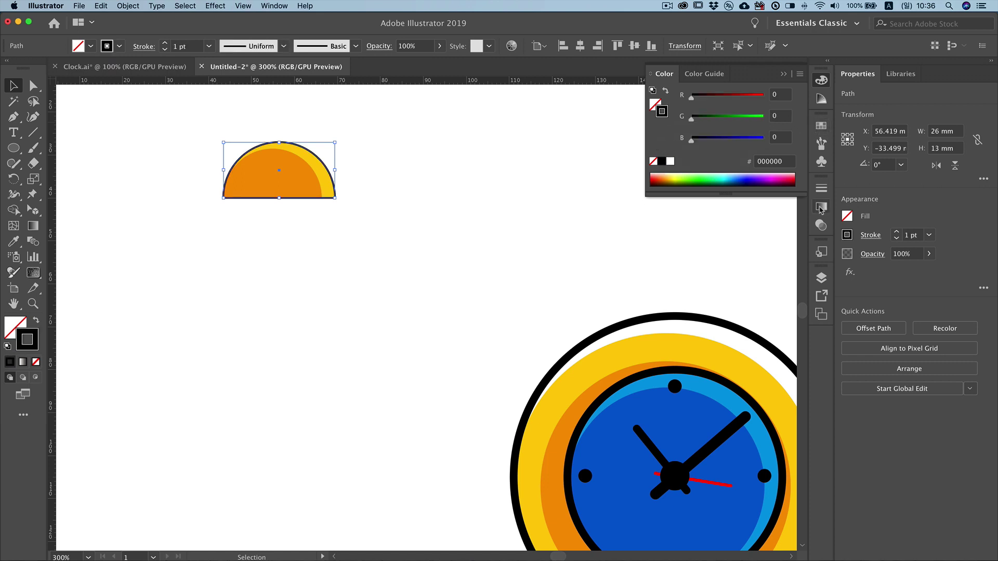
{"action": "left_click", "coordinate": [821, 188]}
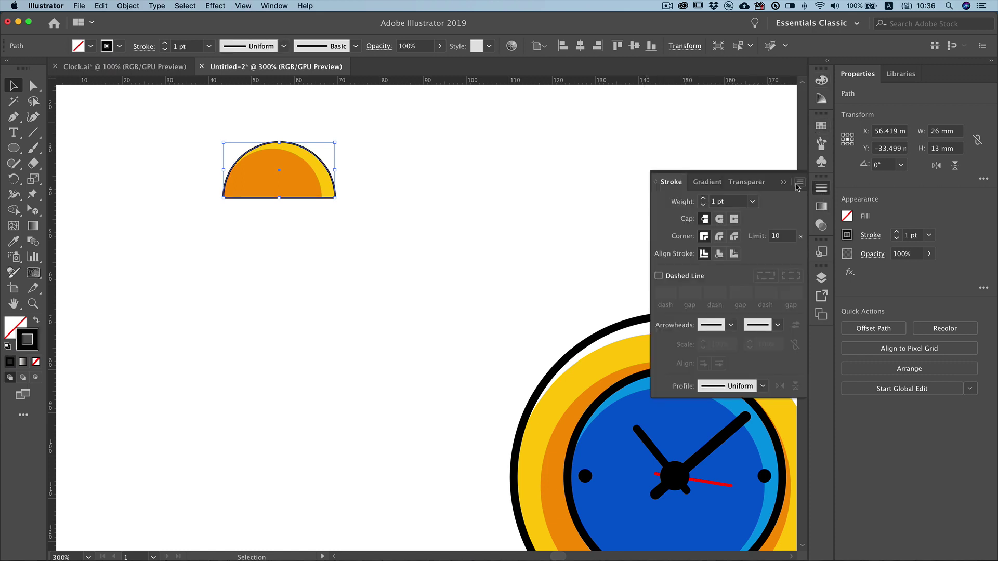
{"action": "left_click", "coordinate": [703, 199]}
{"action": "left_click", "coordinate": [703, 199]}
{"action": "left_click", "coordinate": [703, 199]}
{"action": "key", "text": "ctrl+shift+a"}
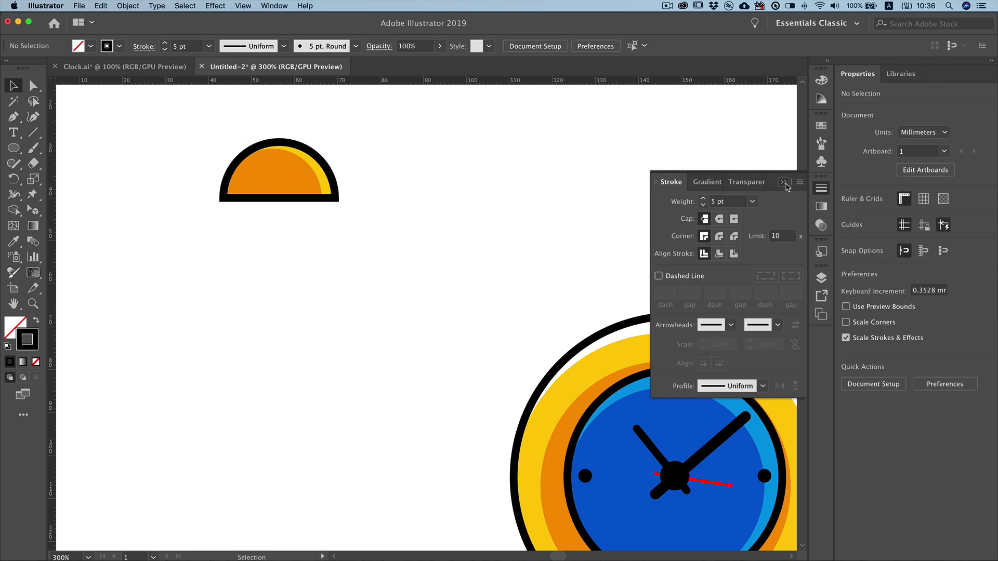
{"action": "left_click", "coordinate": [785, 184]}
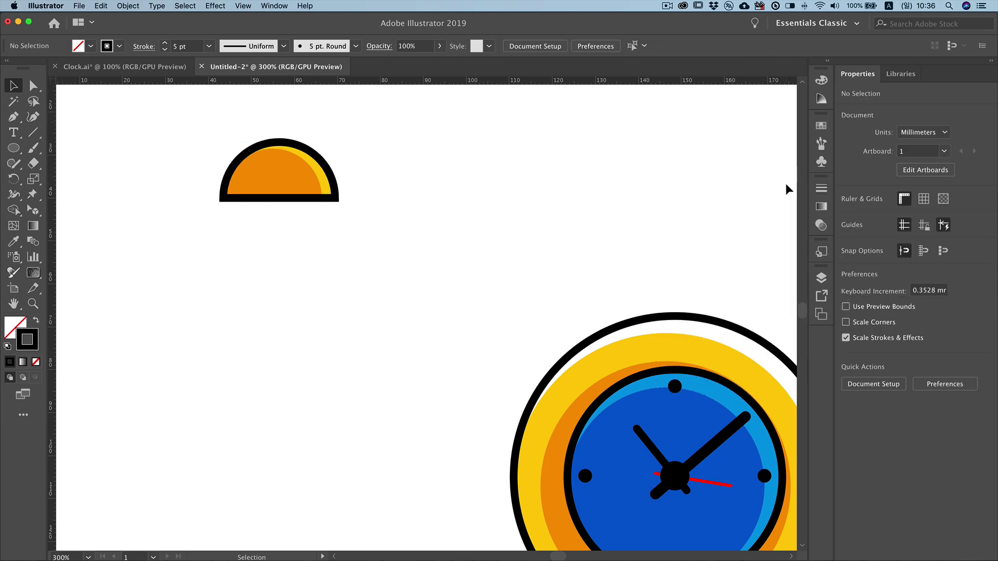
- Draw a vertical round-capped stem sent behind the bell, then select all bell pieces
{"action": "left_click", "coordinate": [14, 118]}
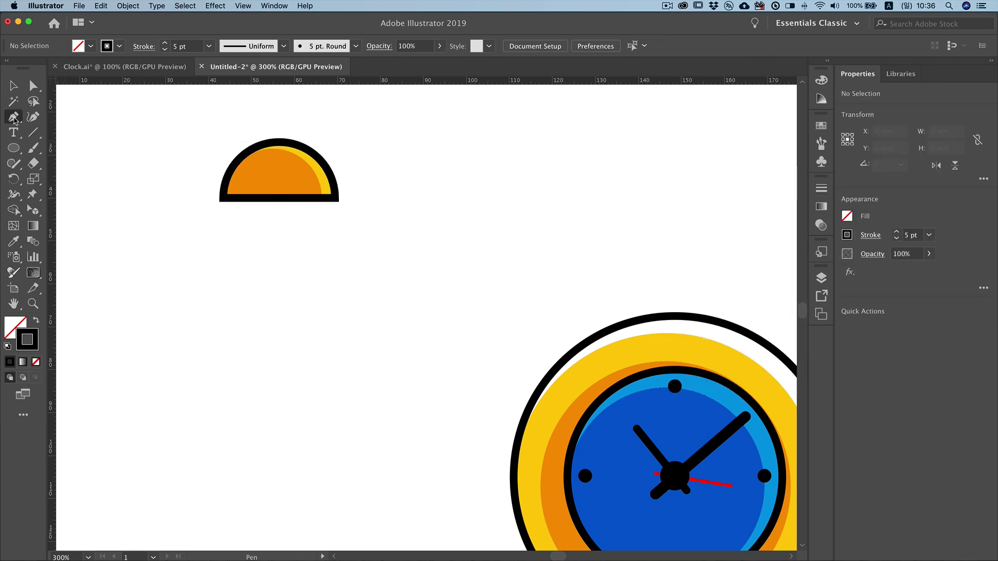
{"action": "left_click", "coordinate": [279, 123]}
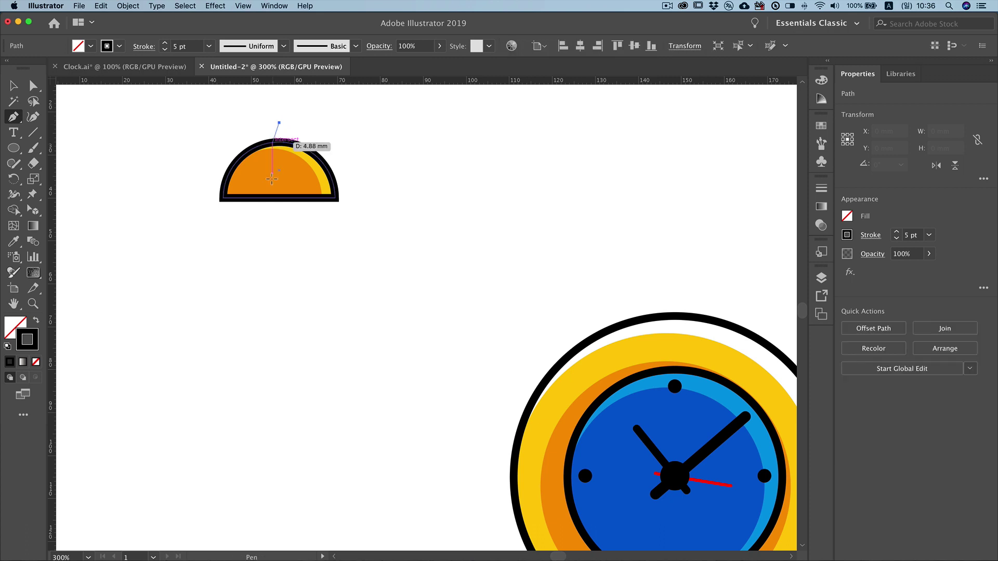
{"action": "left_click", "coordinate": [280, 273]}
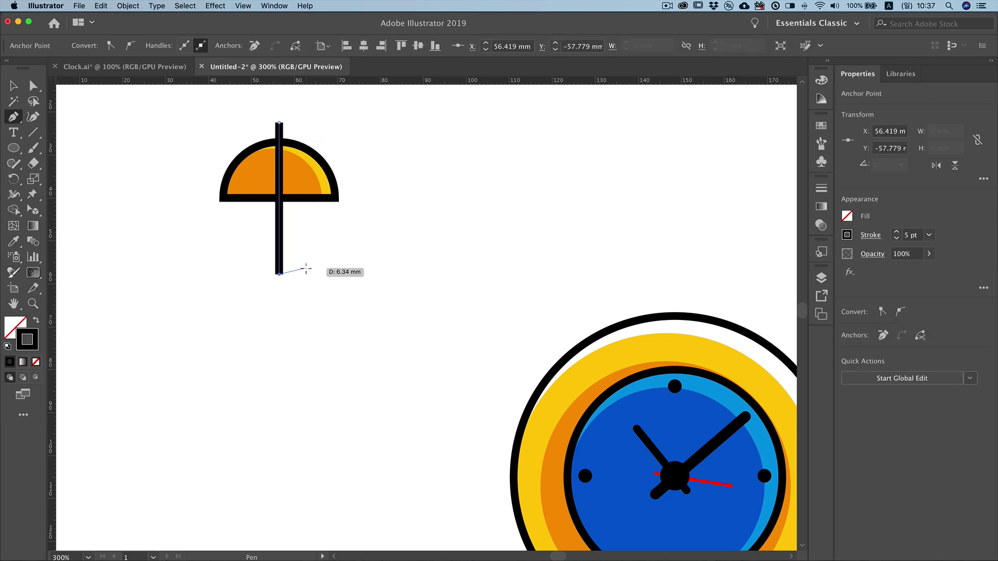
{"action": "key", "text": "v"}
{"action": "left_click", "coordinate": [239, 211]}
{"action": "left_click", "coordinate": [278, 234]}
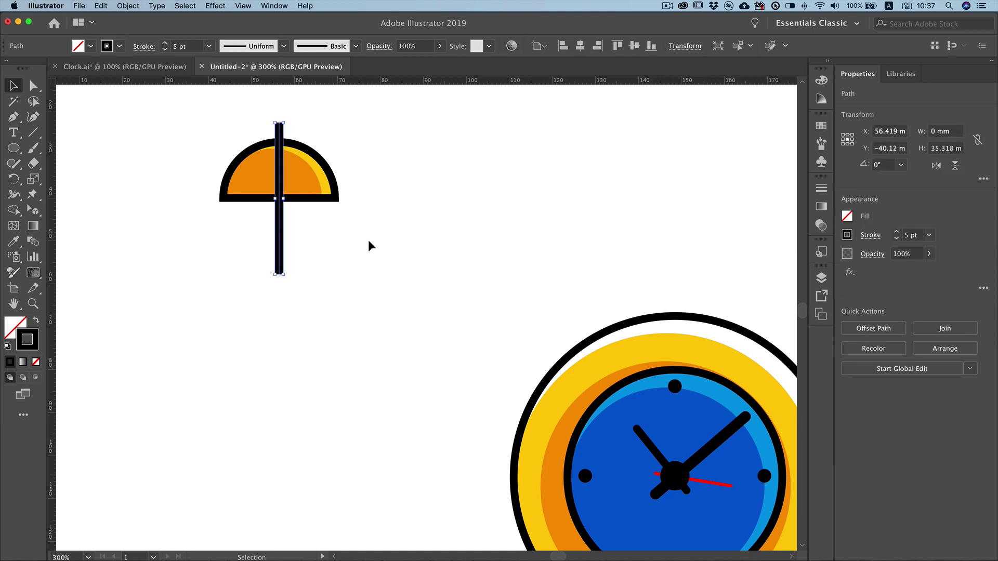
{"action": "key", "text": "super+shift+bracketleft"}
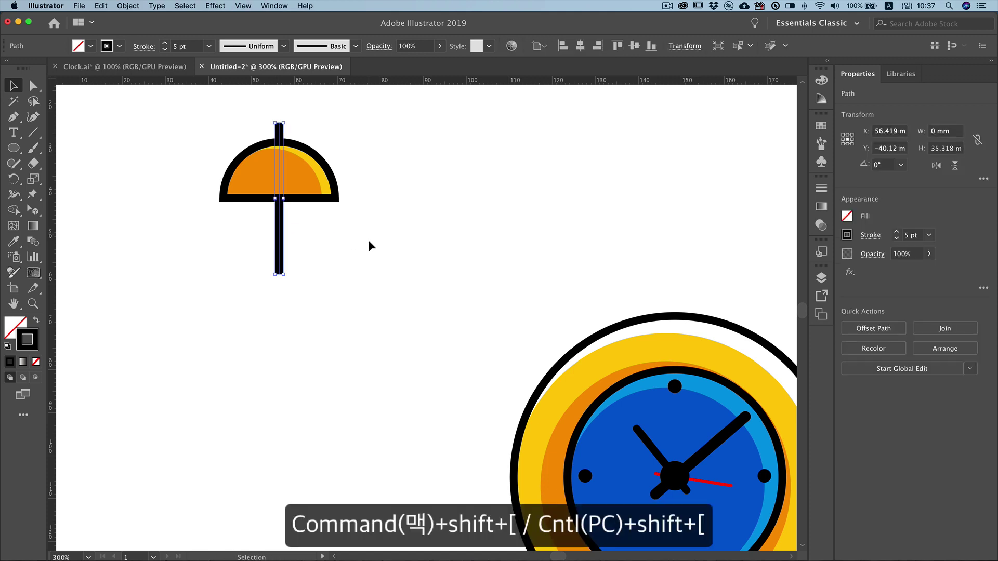
{"action": "left_click", "coordinate": [821, 189]}
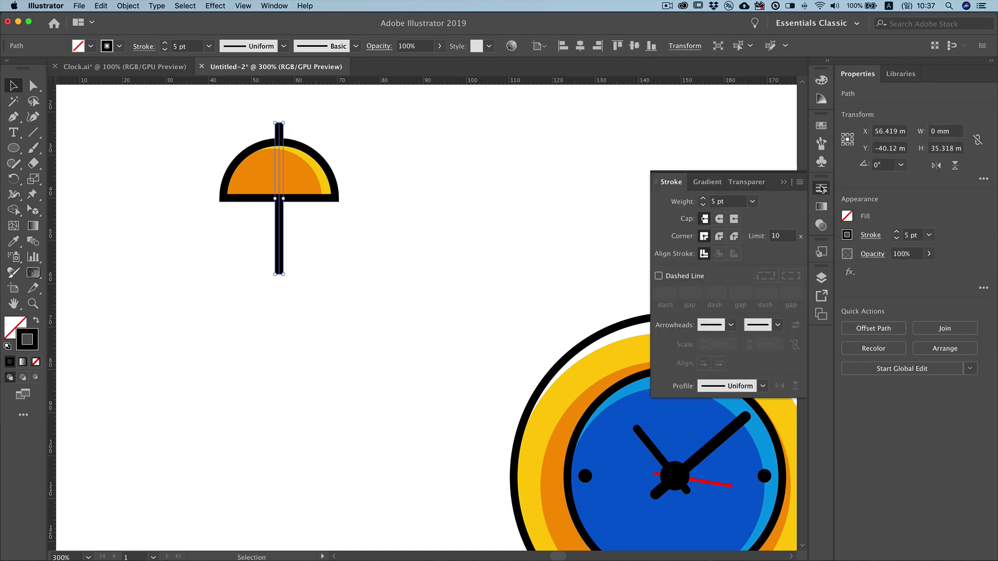
{"action": "left_click", "coordinate": [719, 219]}
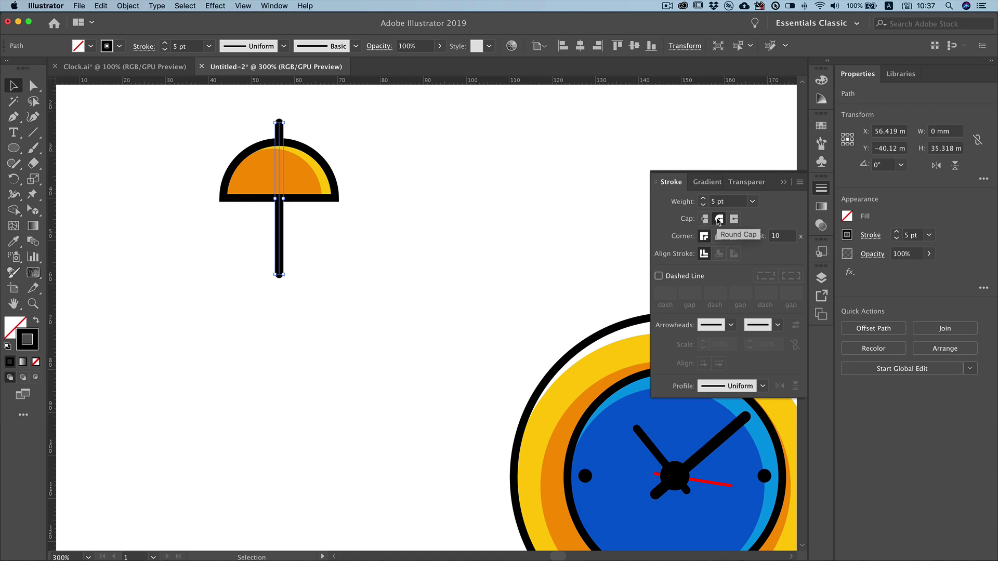
{"action": "left_click", "coordinate": [416, 200]}
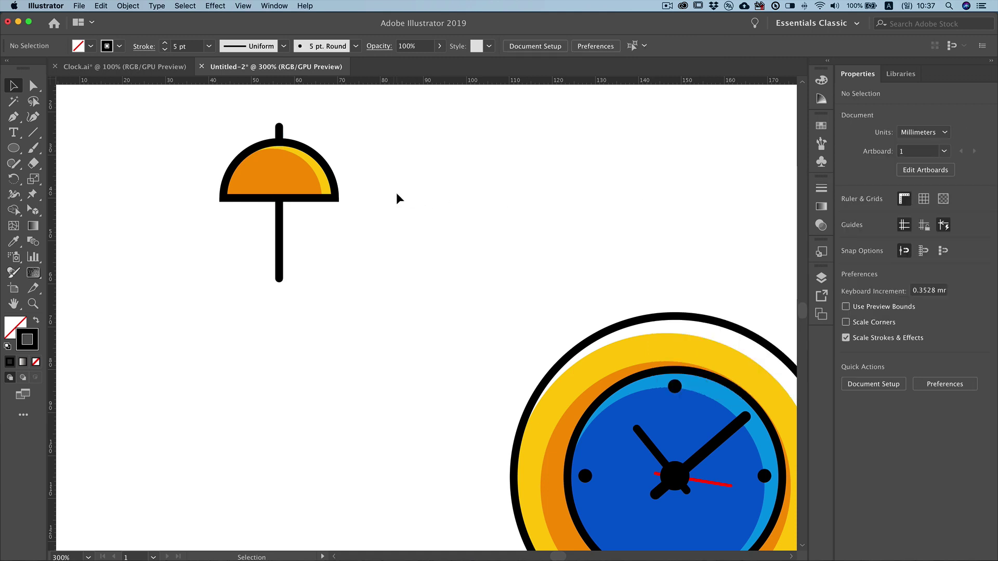
{"action": "left_click_drag", "start_coordinate": [223, 116], "coordinate": [337, 242]}
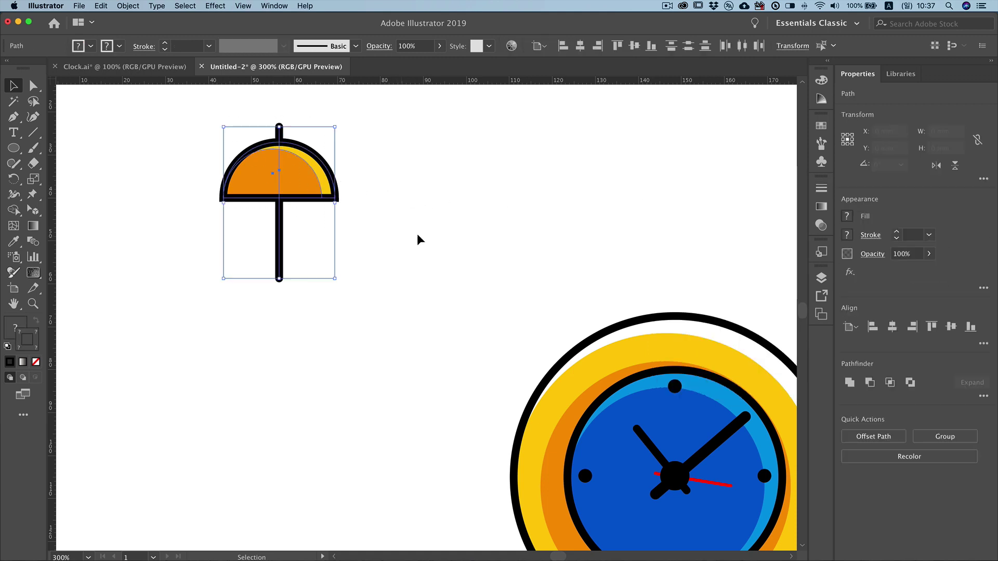
- Rotate the bell and stem by -30° and move them onto the clock's upper-right rim
{"action": "key", "text": "r"}
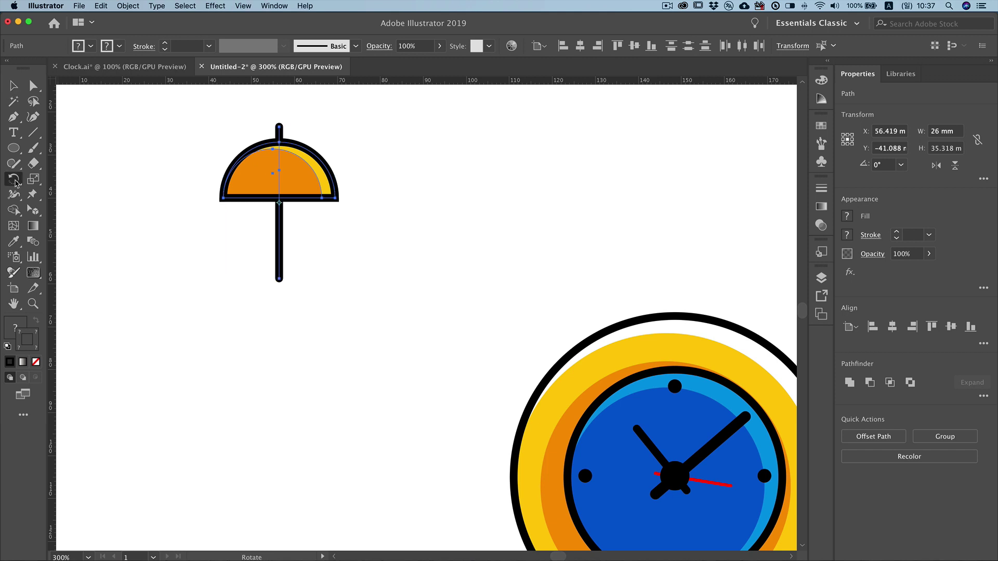
{"action": "key", "text": "Return"}
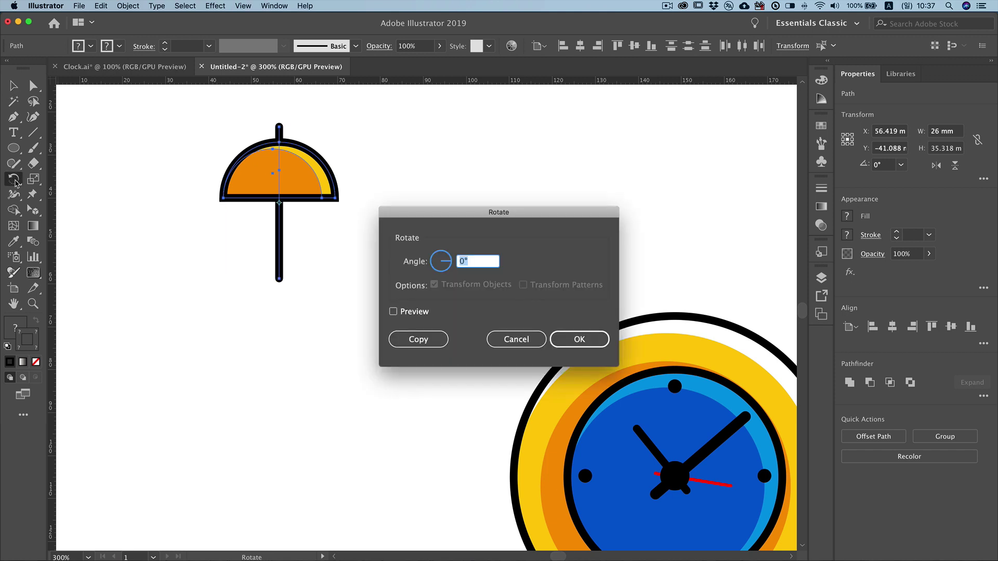
{"action": "type", "text": "-30"}
{"action": "key", "text": "Return"}
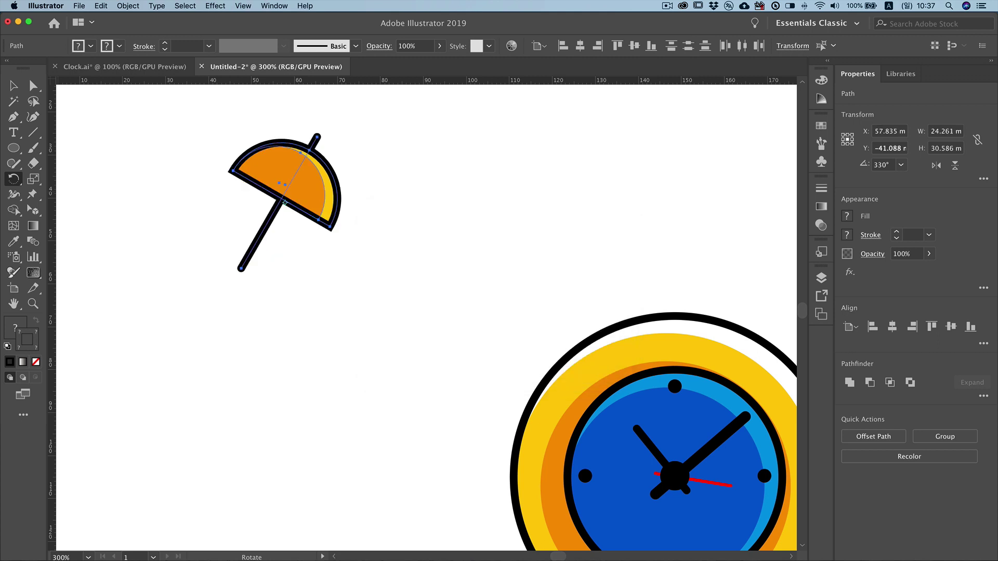
{"action": "scroll", "coordinate": [403, 311], "scroll_direction": "right", "scroll_amount": 5}
{"action": "scroll", "coordinate": [402, 310], "scroll_direction": "down", "scroll_amount": 1}
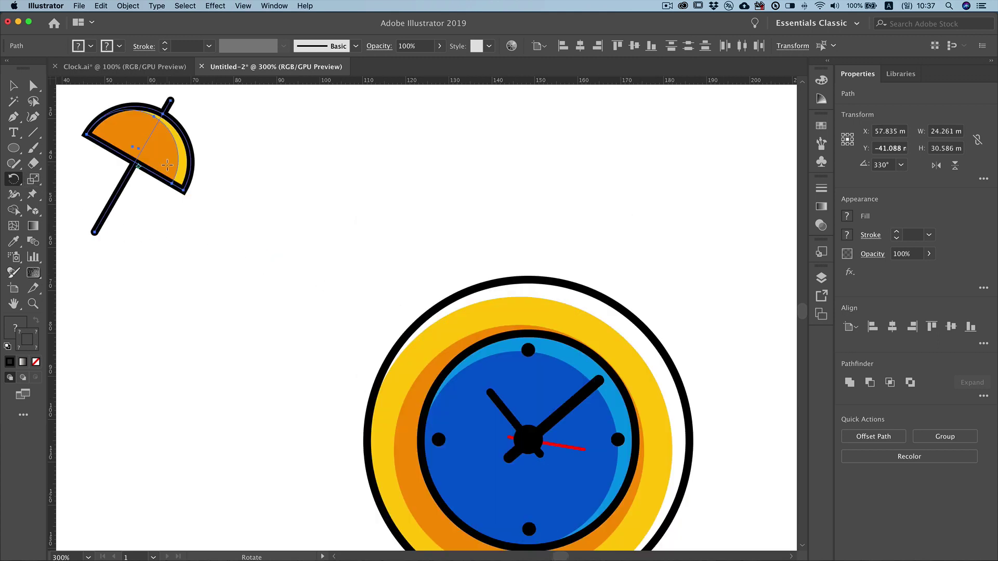
{"action": "left_click", "coordinate": [14, 85]}
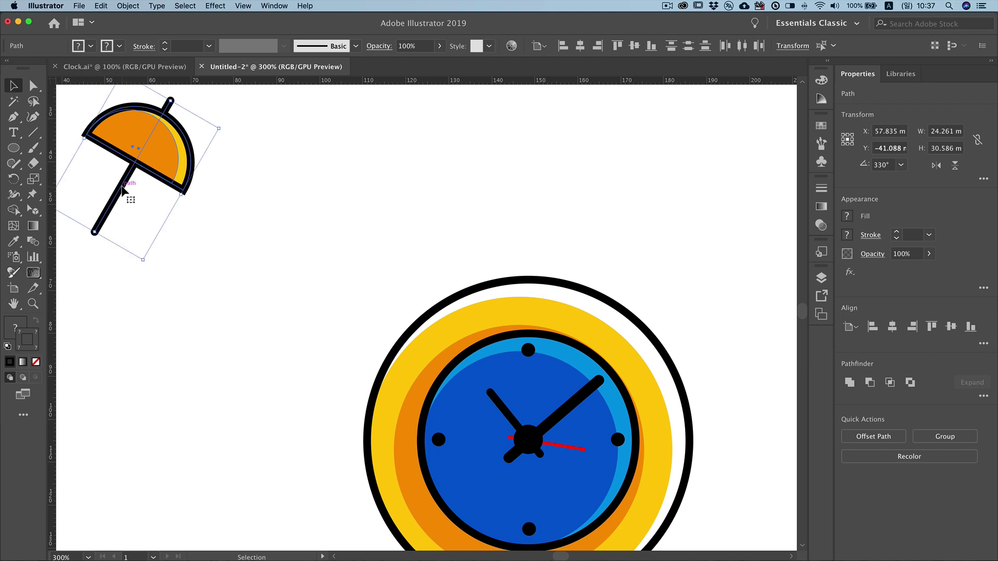
{"action": "mouse_move", "coordinate": [129, 195]}
{"action": "left_mouse_down"}
{"action": "mouse_move", "coordinate": [670, 300]}
{"action": "mouse_move", "coordinate": [619, 332]}
{"action": "left_mouse_up"}
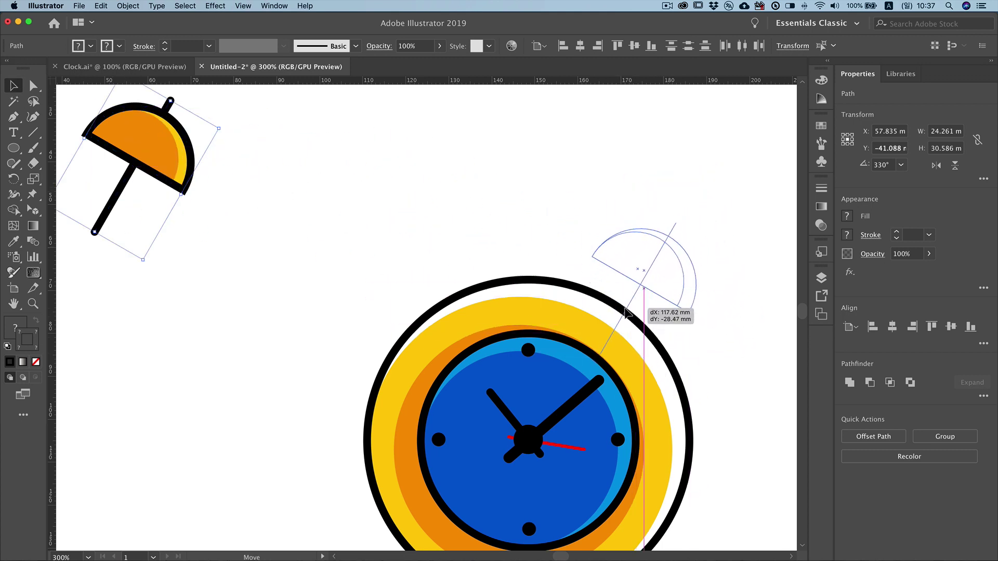
{"action": "left_click_drag", "start_coordinate": [617, 329], "coordinate": [612, 308]}
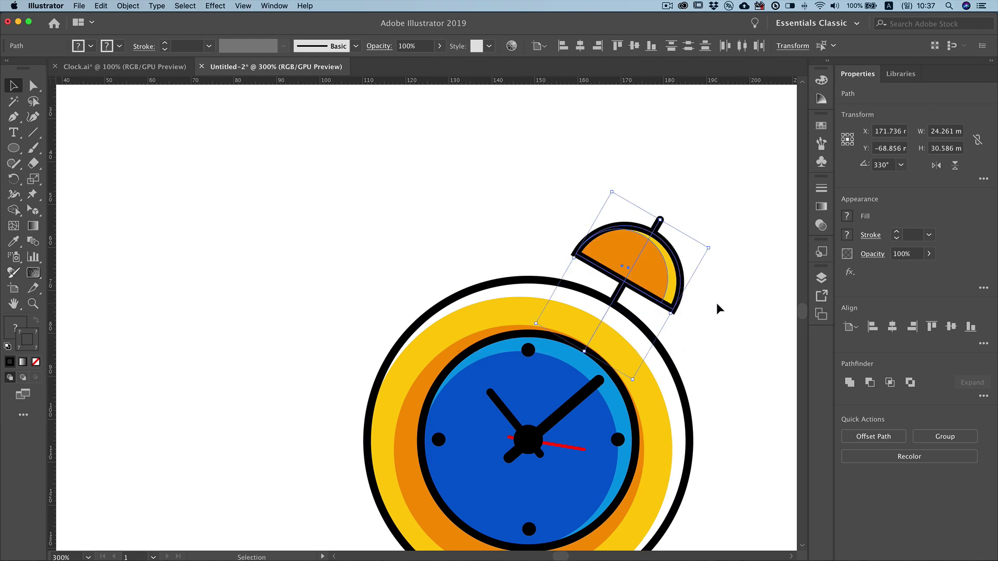
- Reflect a vertical copy of the bell onto the upper-left rim and send it behind the clock
{"action": "scroll", "coordinate": [726, 310], "scroll_direction": "right", "scroll_amount": 4}
{"action": "scroll", "coordinate": [726, 310], "scroll_direction": "down", "scroll_amount": 2}
{"action": "double_click", "coordinate": [13, 179]}
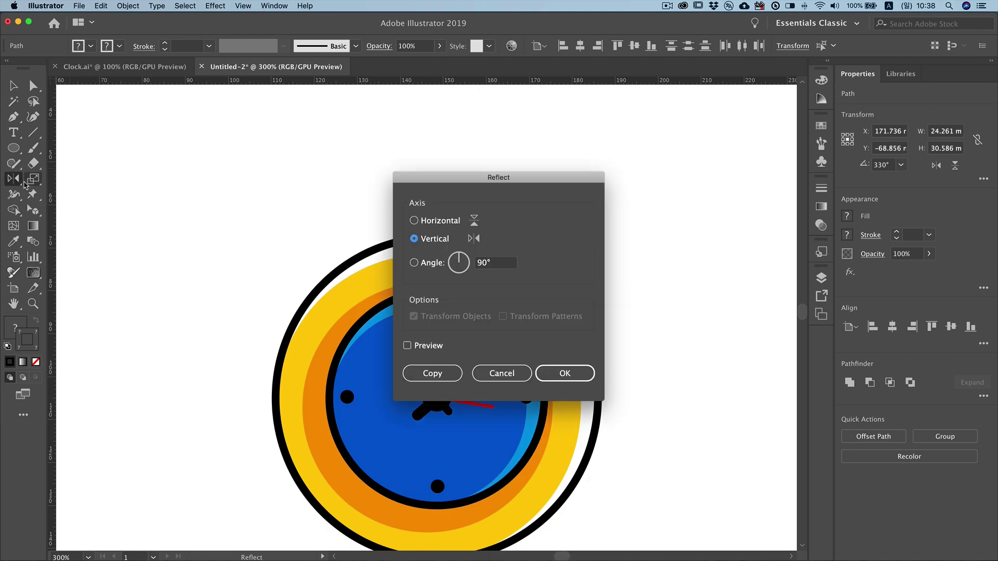
{"action": "left_click", "coordinate": [427, 379]}
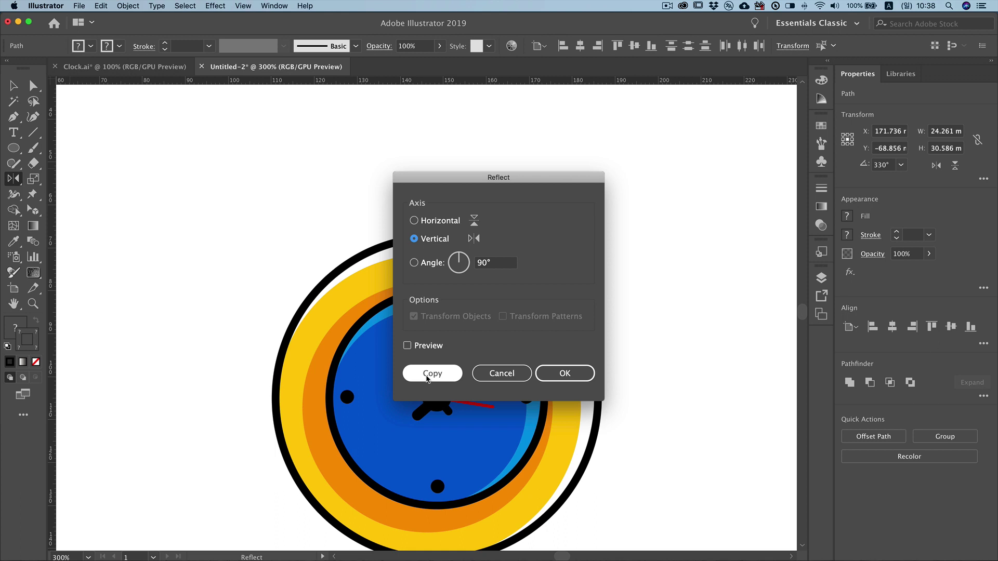
{"action": "left_click", "coordinate": [427, 379]}
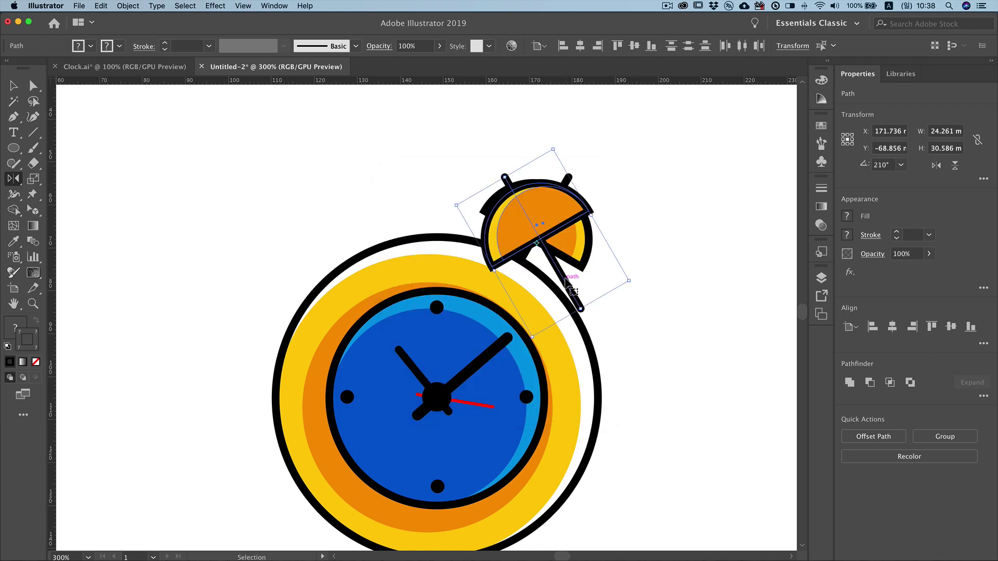
{"action": "left_click_drag", "start_coordinate": [566, 284], "coordinate": [362, 283]}
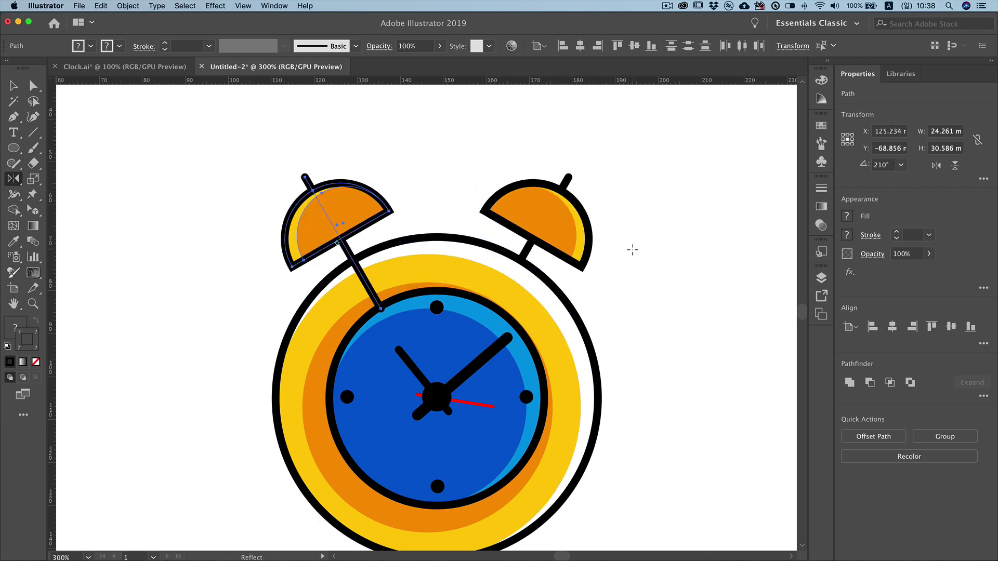
{"action": "key", "text": "super+shift+bracketleft"}
{"action": "key", "text": "super+shift+bracketleft"}
{"action": "left_click_drag", "start_coordinate": [14, 148], "coordinate": [58, 177]}
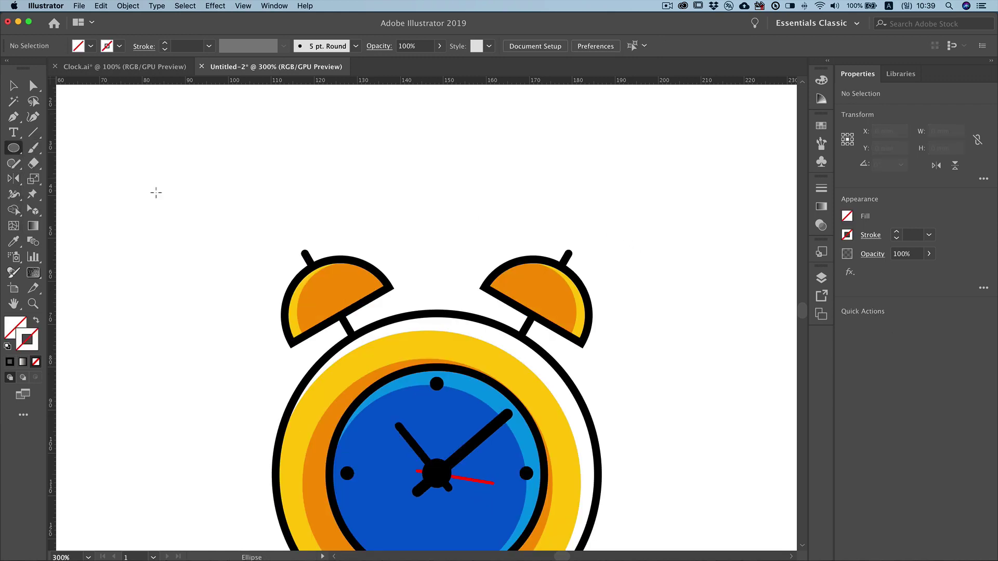
- Create a 9 × 9 mm black-filled circle and nudge it down between the two bells
{"action": "left_click", "coordinate": [437, 260]}
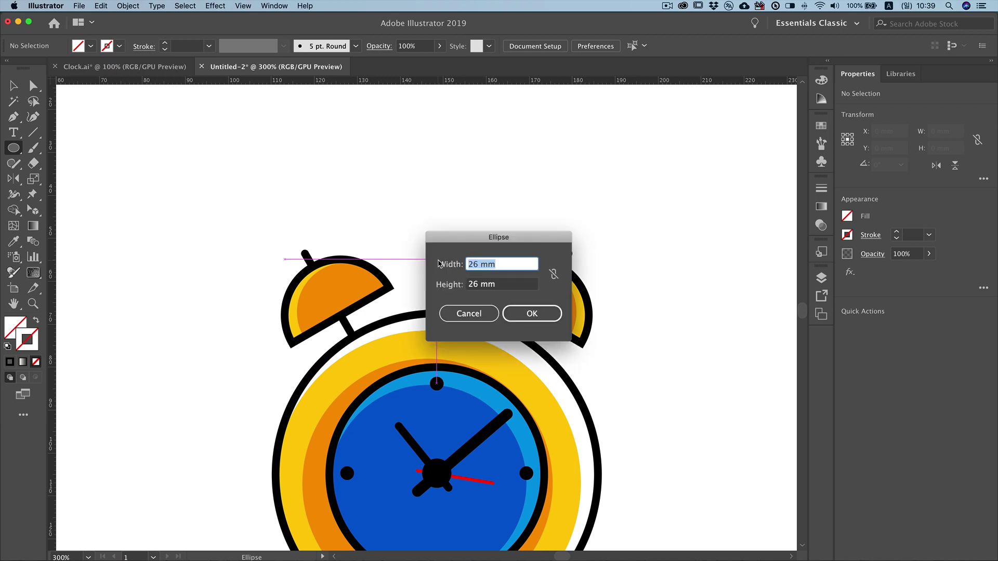
{"action": "type", "text": "9"}
{"action": "key", "text": "Tab"}
{"action": "type", "text": "9"}
{"action": "key", "text": "Tab"}
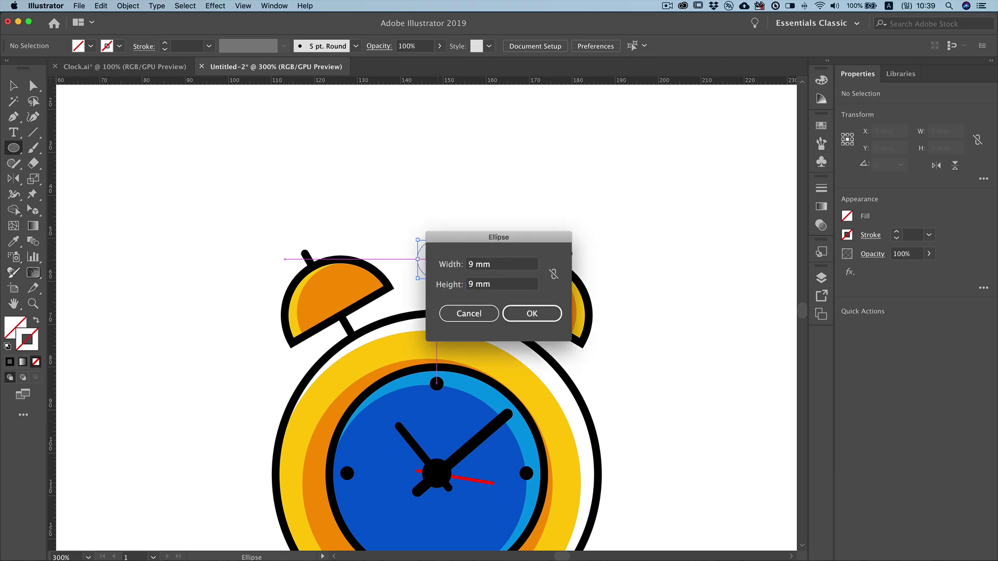
{"action": "key", "text": "Return"}
{"action": "left_click", "coordinate": [821, 80]}
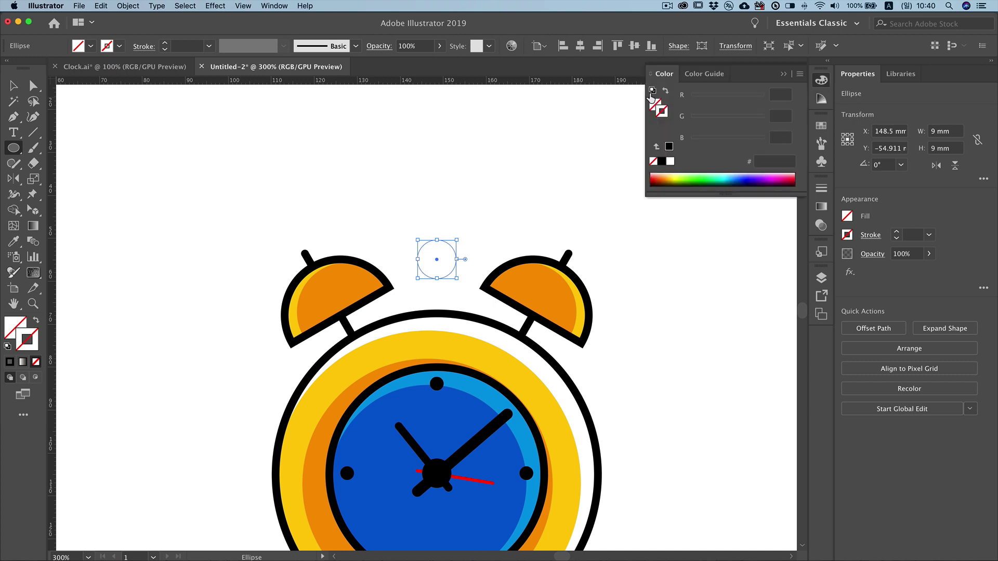
{"action": "left_click", "coordinate": [654, 104]}
{"action": "left_click", "coordinate": [669, 147]}
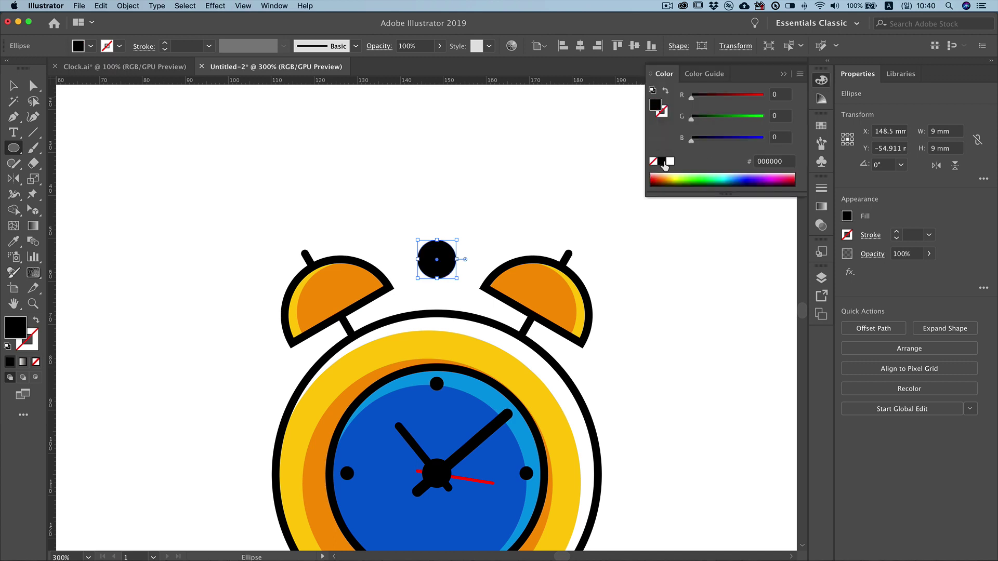
{"action": "left_click", "coordinate": [782, 76]}
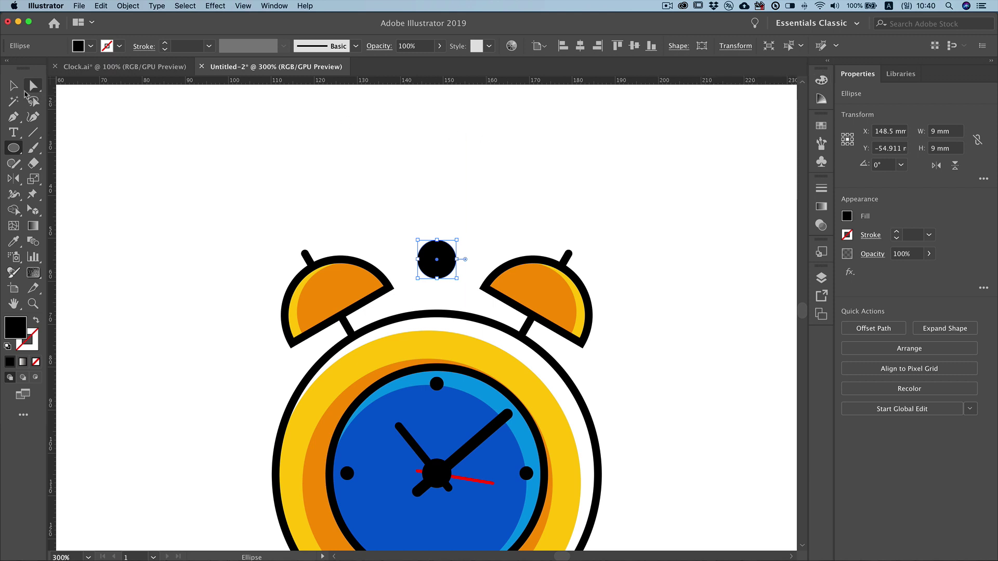
{"action": "left_click", "coordinate": [14, 86]}
{"action": "left_click_drag", "start_coordinate": [448, 268], "coordinate": [447, 283]}
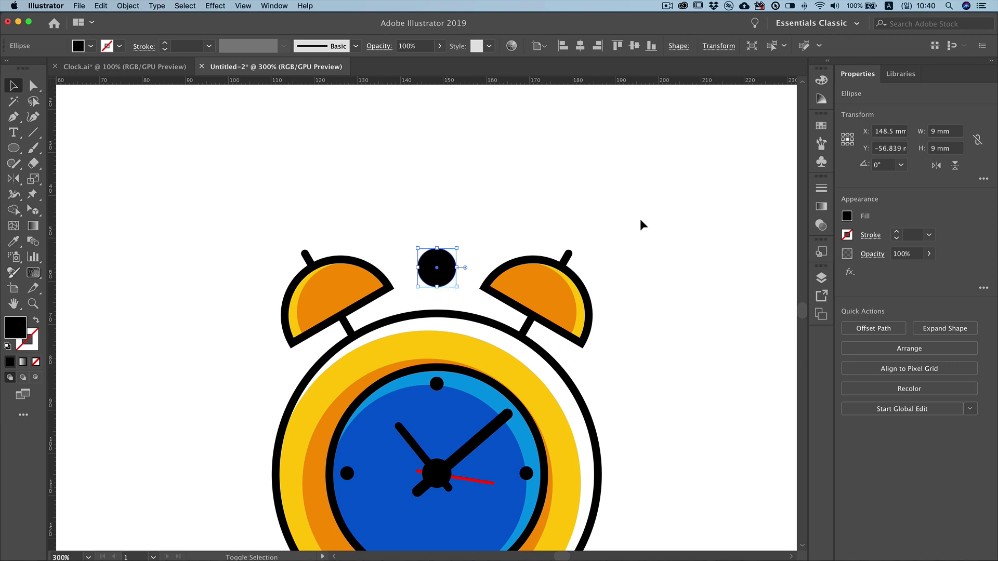
- Draw a vertical line down from the knob's centre with a 5 pt black stroke and no fill
{"action": "left_click", "coordinate": [14, 117]}
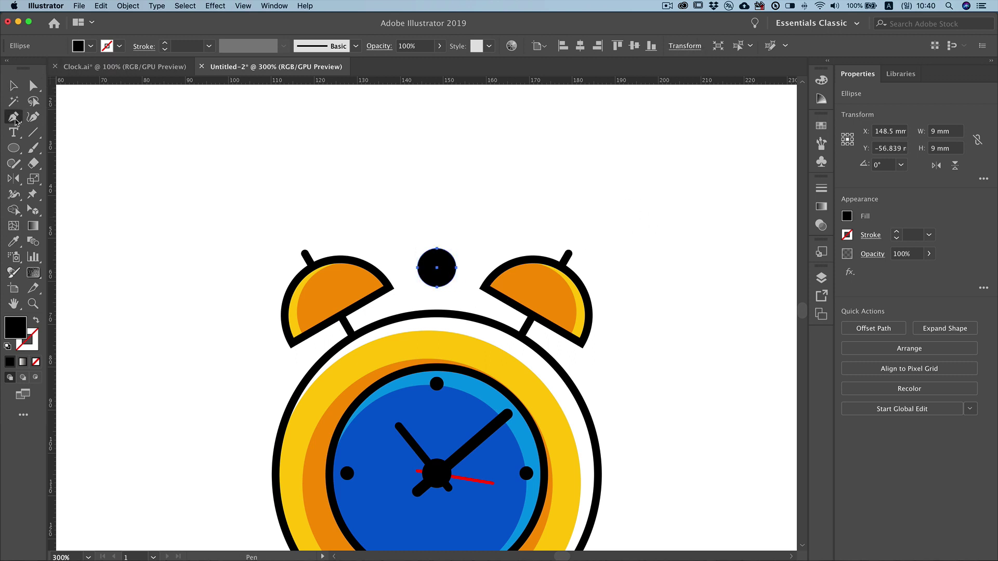
{"action": "left_click", "coordinate": [436, 268]}
{"action": "left_click", "coordinate": [439, 413]}
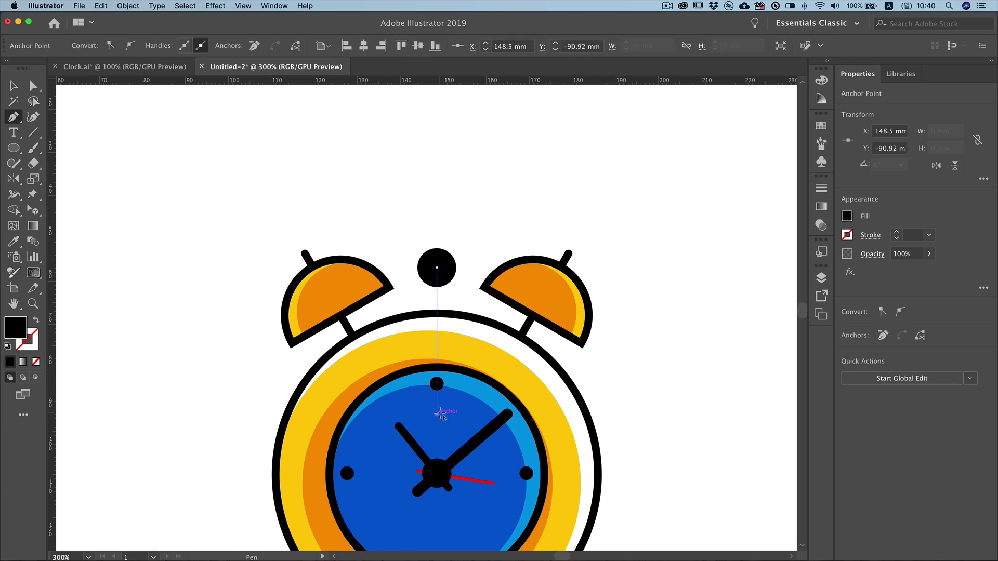
{"action": "key", "text": "super"}
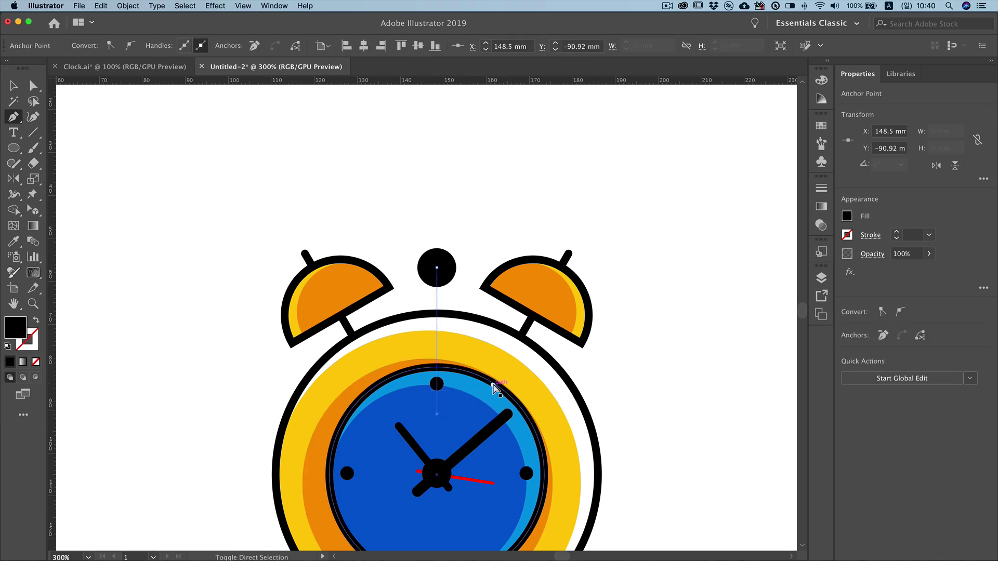
{"action": "left_click", "coordinate": [436, 296], "text": "super"}
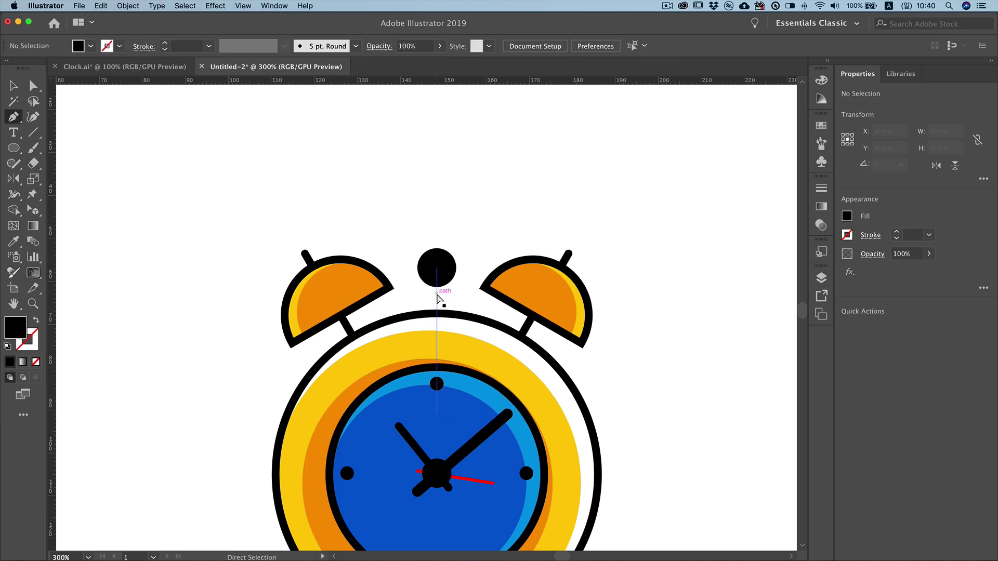
{"action": "left_click", "coordinate": [35, 323]}
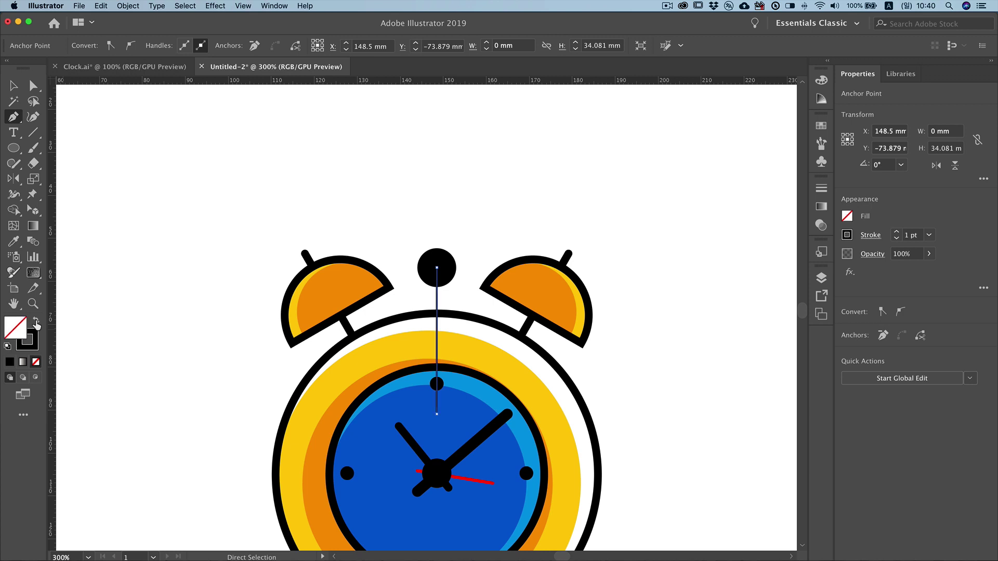
{"action": "left_click", "coordinate": [821, 188]}
{"action": "left_click", "coordinate": [703, 199]}
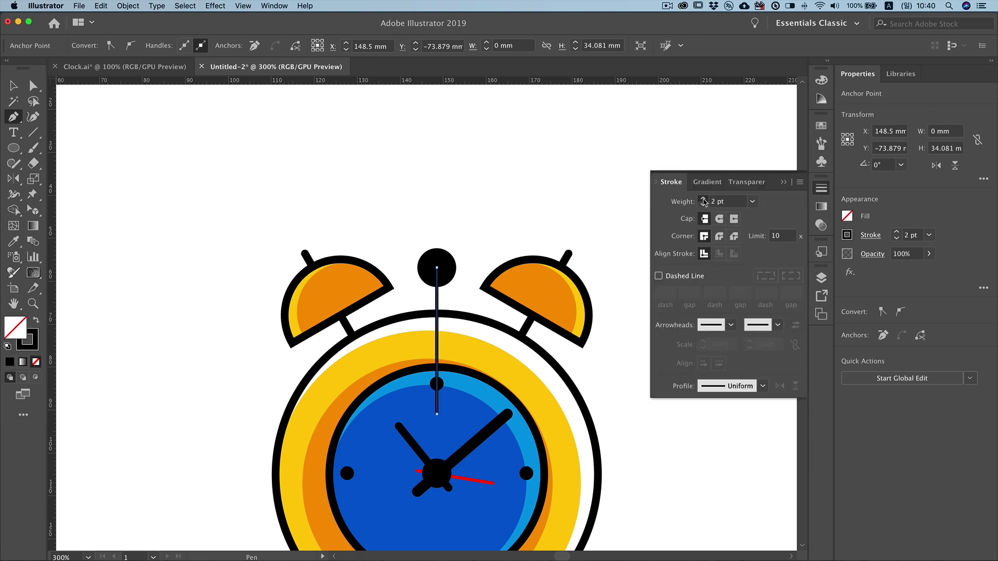
{"action": "left_click", "coordinate": [703, 199]}
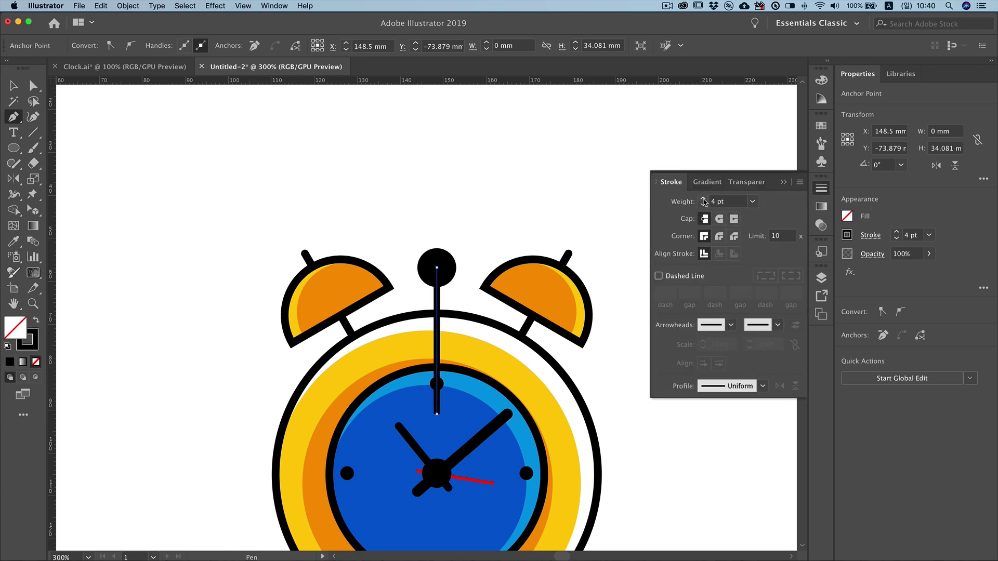
{"action": "left_click", "coordinate": [783, 182]}
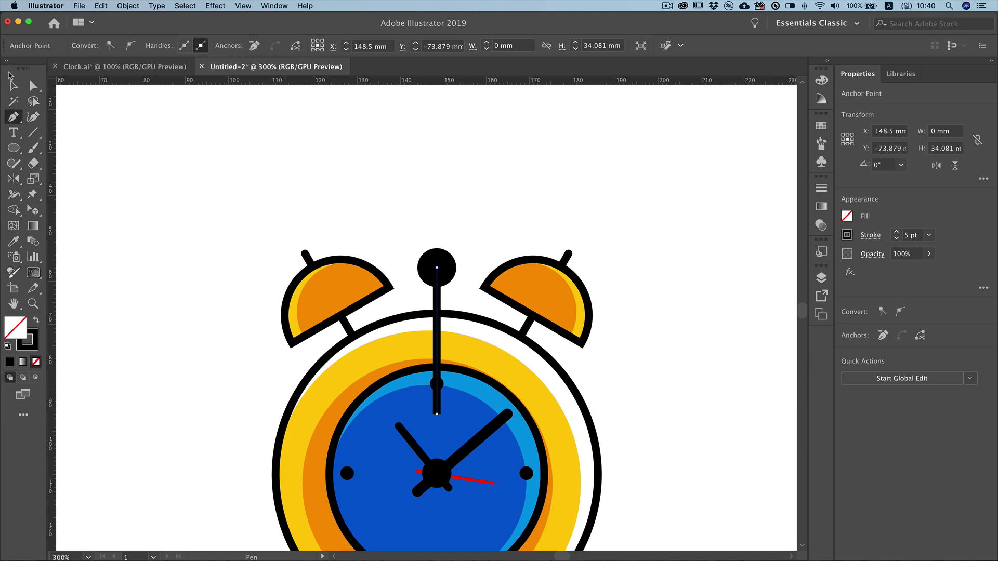
- Send the vertical stem behind the clock artwork
{"action": "left_click", "coordinate": [14, 86]}
{"action": "left_click", "coordinate": [463, 291]}
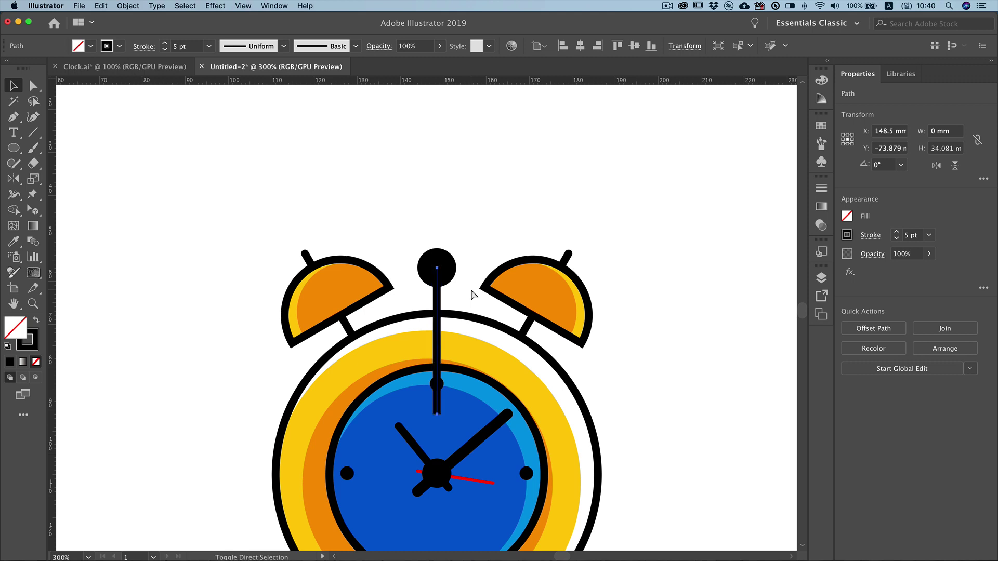
{"action": "key", "text": "super+shift+bracketleft"}
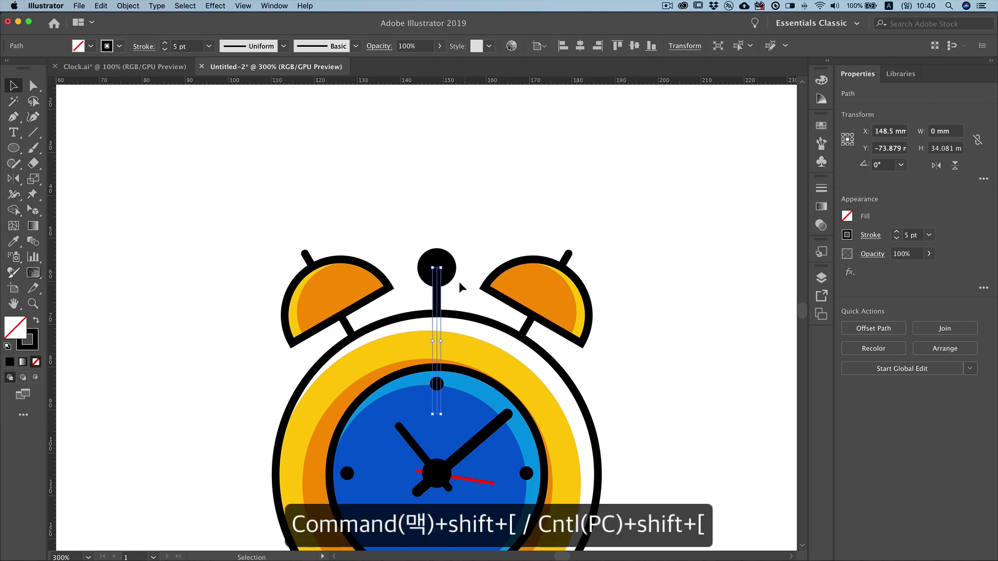
{"action": "left_click", "coordinate": [495, 239]}
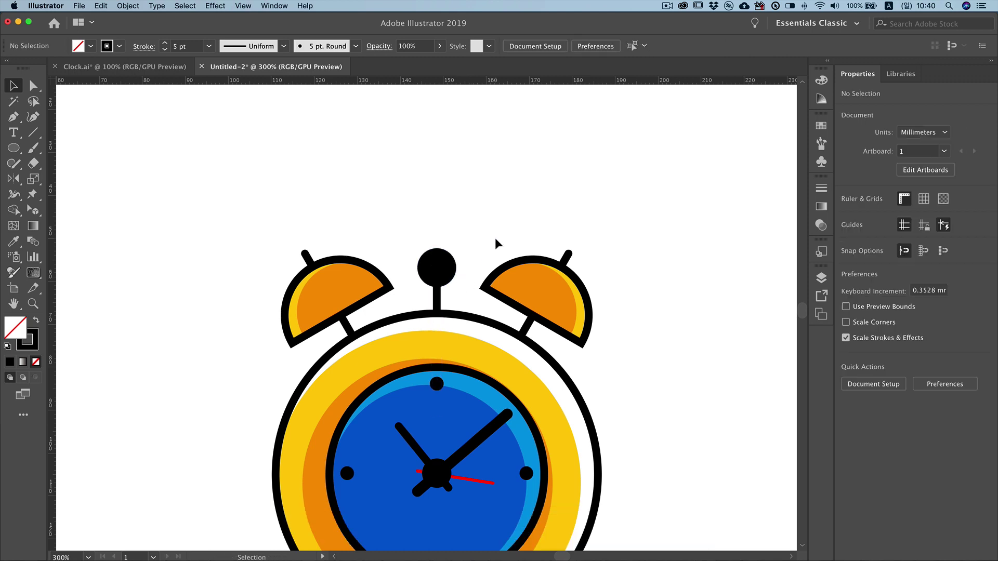
- Create a 10 × 20 mm rectangle left of the clock and fully round its corners into a capsule
{"action": "scroll", "coordinate": [494, 240], "scroll_direction": "down", "scroll_amount": 5}
{"action": "key", "text": "m"}
{"action": "left_click", "coordinate": [239, 339]}
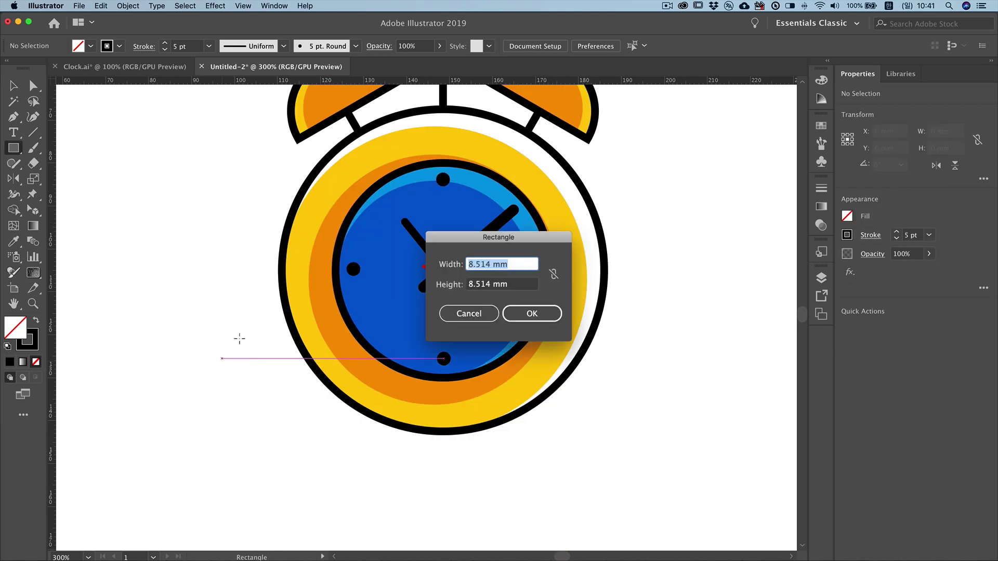
{"action": "type", "text": "10"}
{"action": "key", "text": "Tab"}
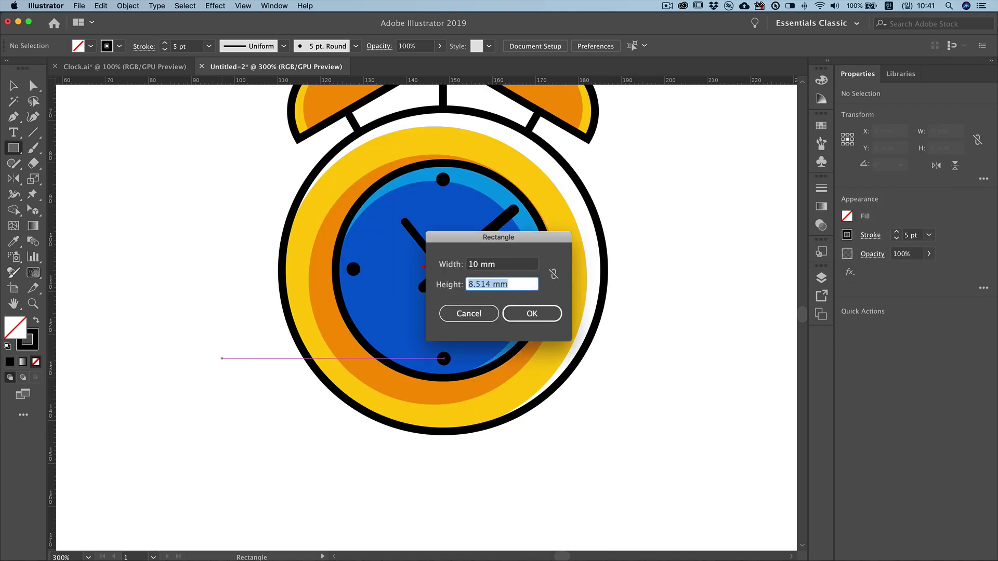
{"action": "type", "text": "20"}
{"action": "key", "text": "Tab"}
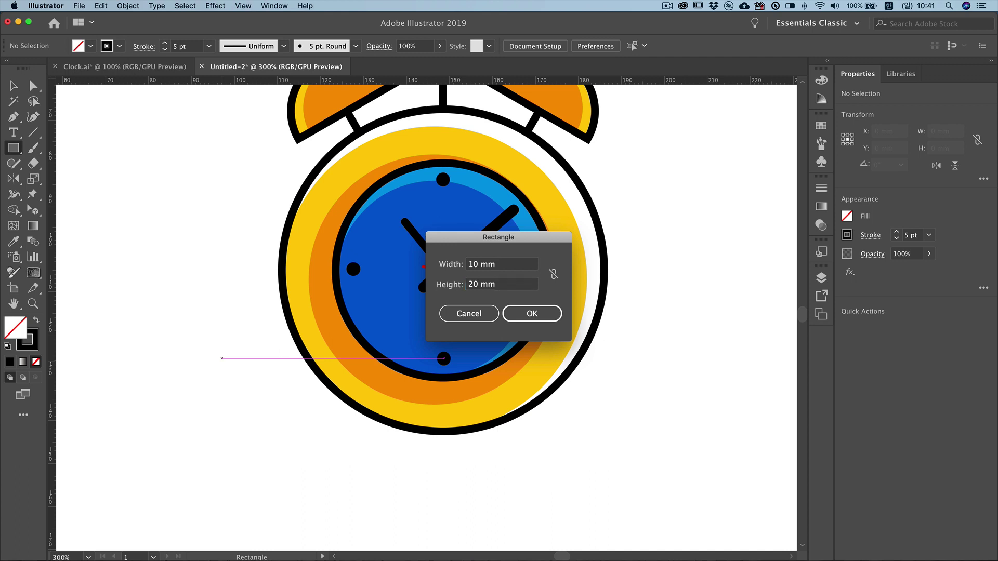
{"action": "key", "text": "Return"}
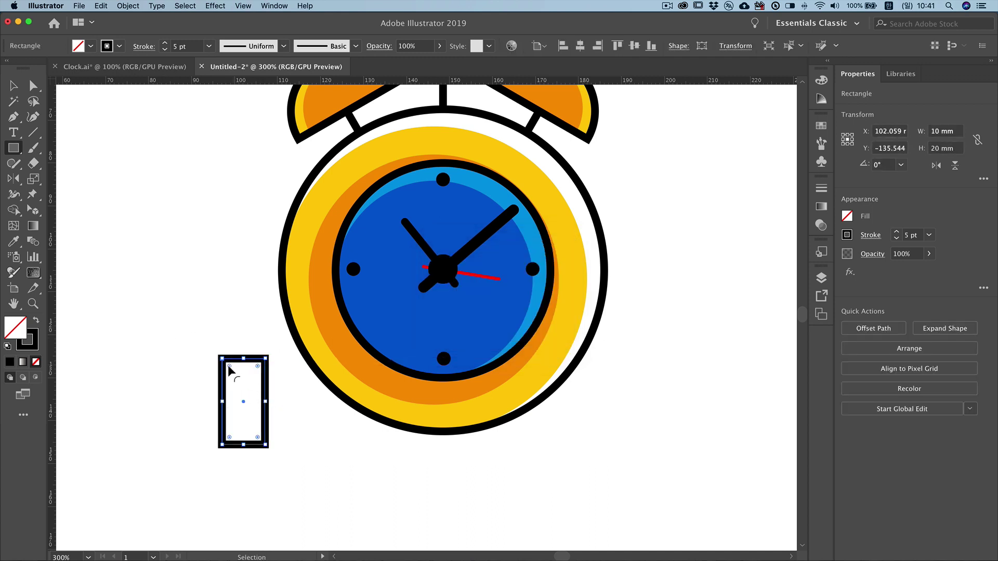
{"action": "left_click_drag", "start_coordinate": [230, 365], "coordinate": [242, 397]}
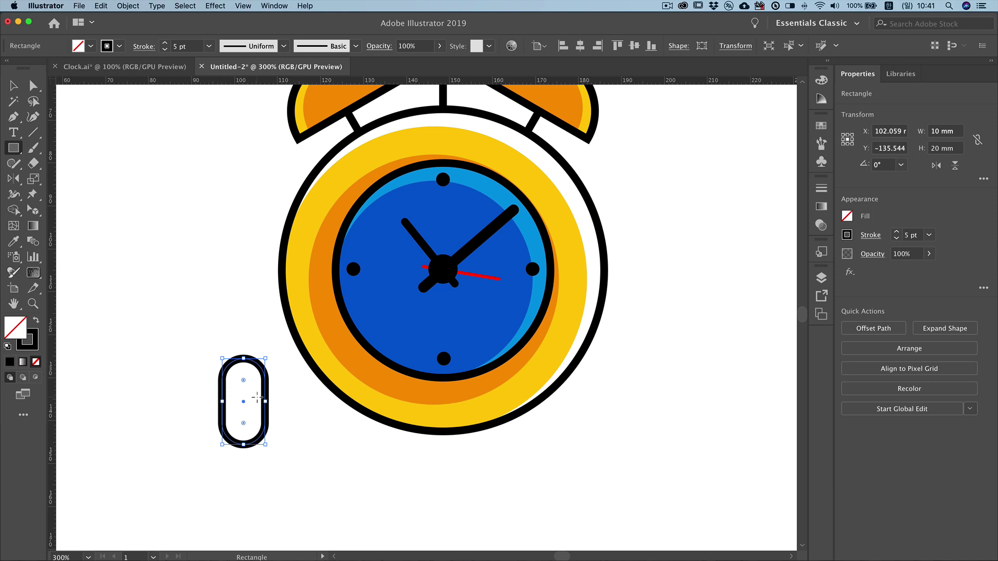
{"action": "left_click_drag", "start_coordinate": [14, 178], "coordinate": [36, 179]}
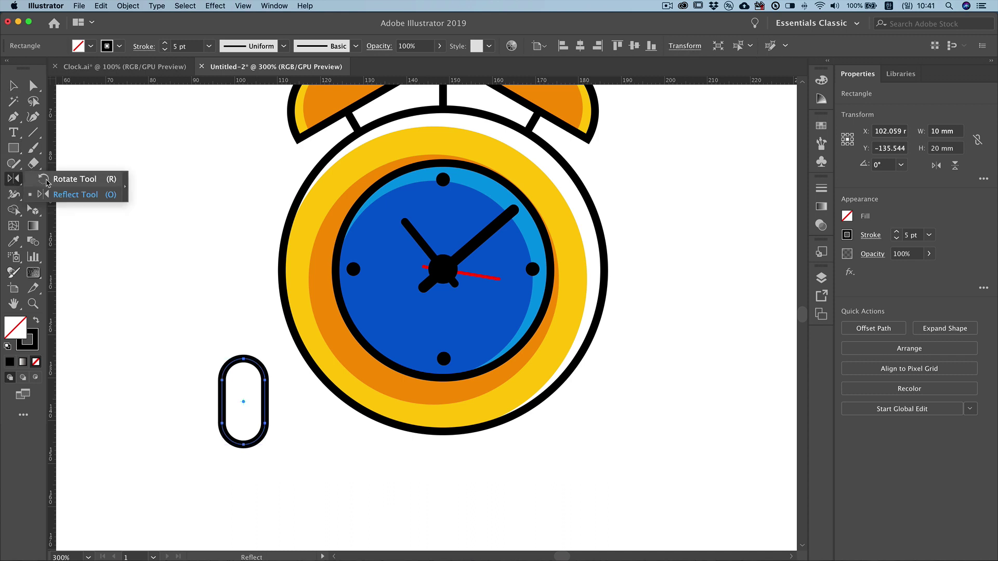
- Rotate the capsule -30°, place it over the clock's lower-left rim, and fill it yellow
{"action": "double_click", "coordinate": [14, 179]}
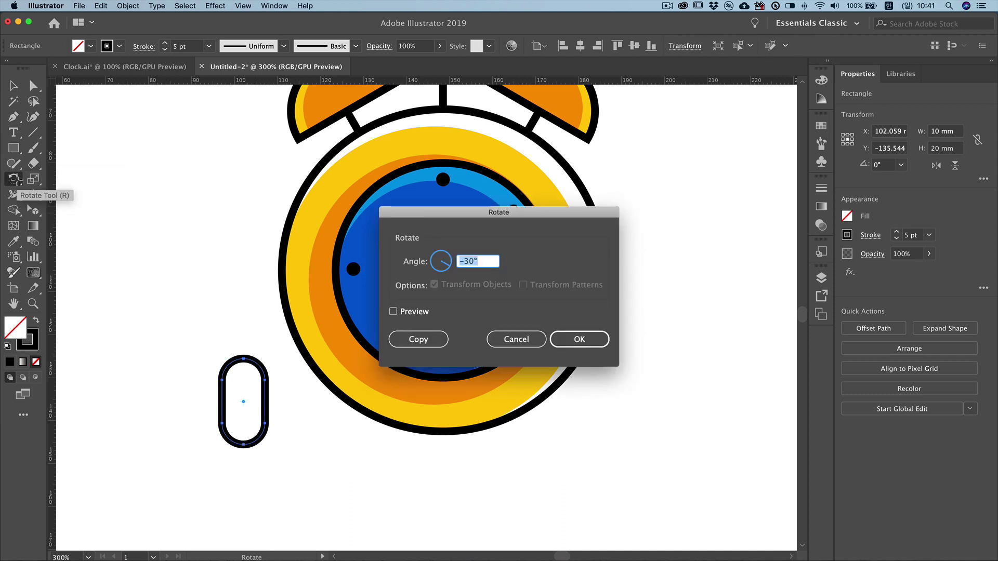
{"action": "key", "text": "Return"}
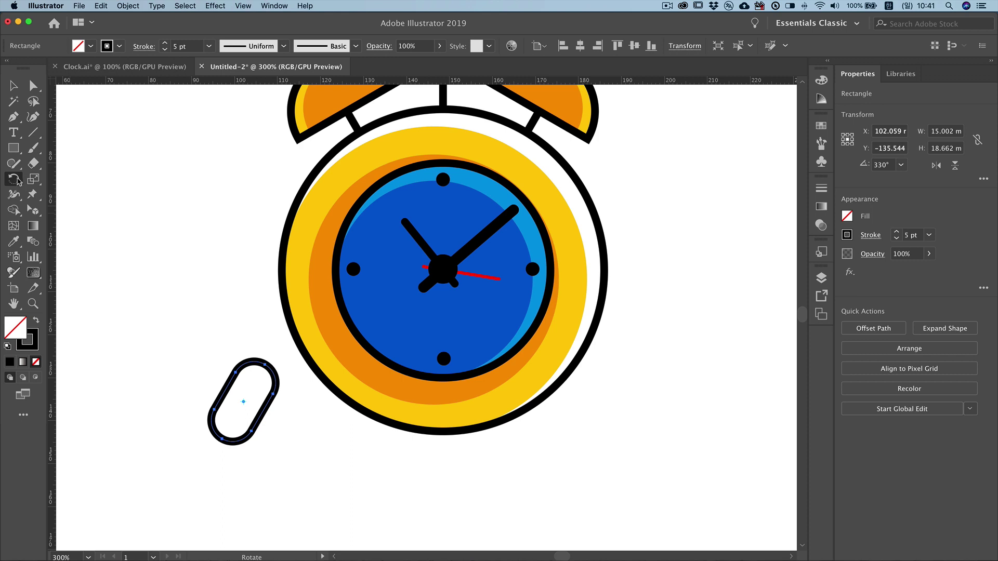
{"action": "left_click", "coordinate": [15, 88]}
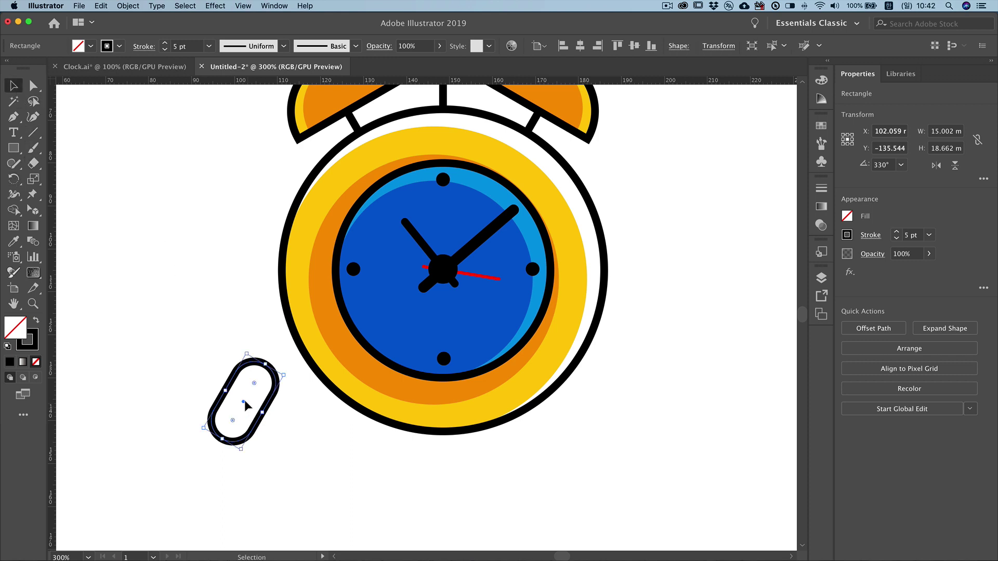
{"action": "left_click_drag", "start_coordinate": [245, 402], "coordinate": [345, 410]}
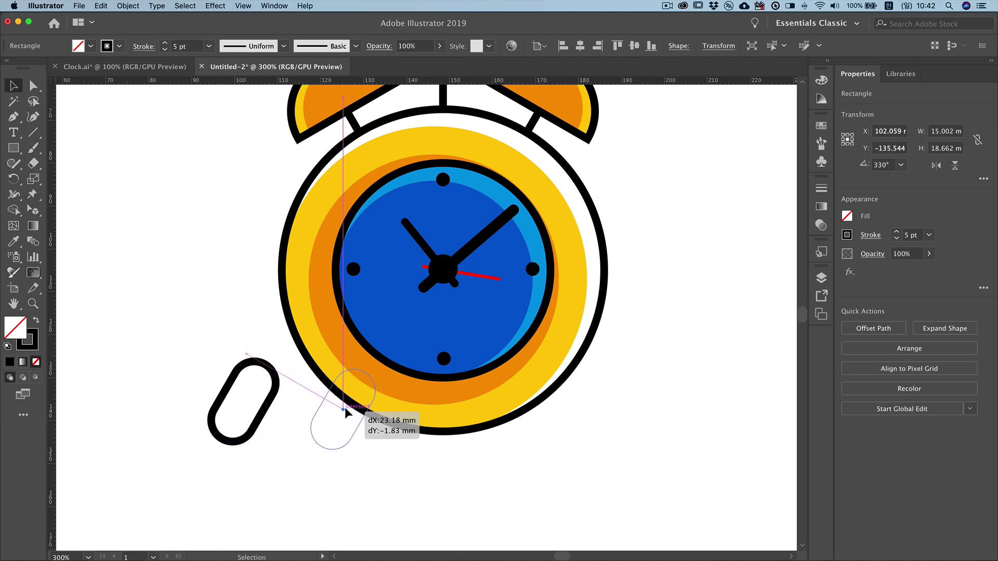
{"action": "left_click_drag", "start_coordinate": [345, 406], "coordinate": [349, 406]}
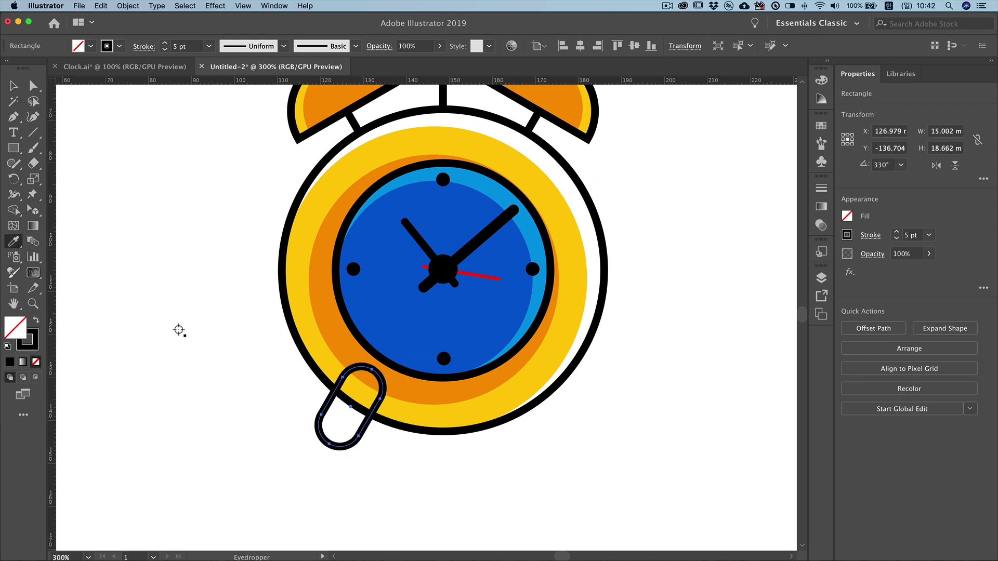
{"action": "left_click", "coordinate": [432, 414]}
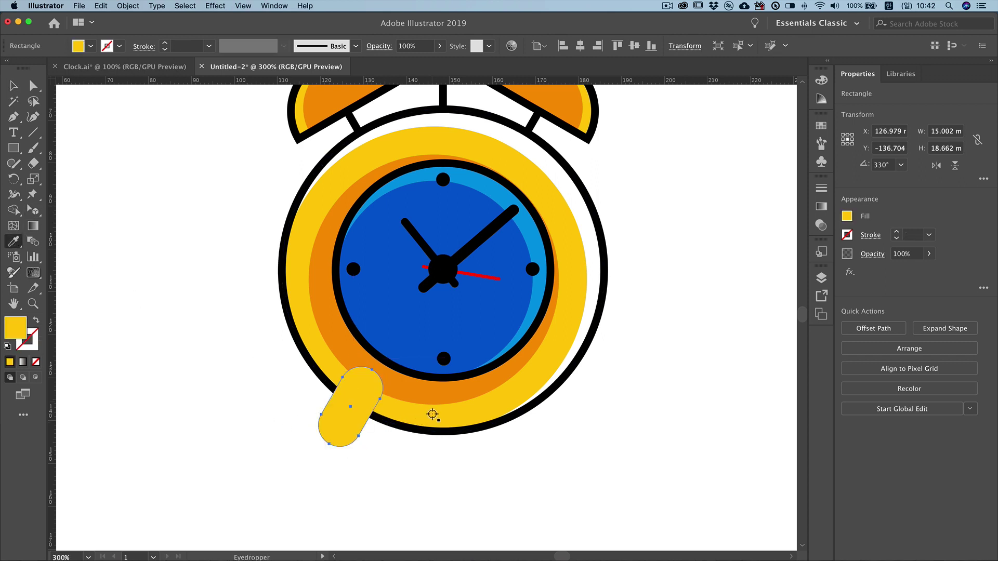
- Paste a copy in front, give it the black 5 pt outline, and send it behind the ring
{"action": "key", "text": "super+c"}
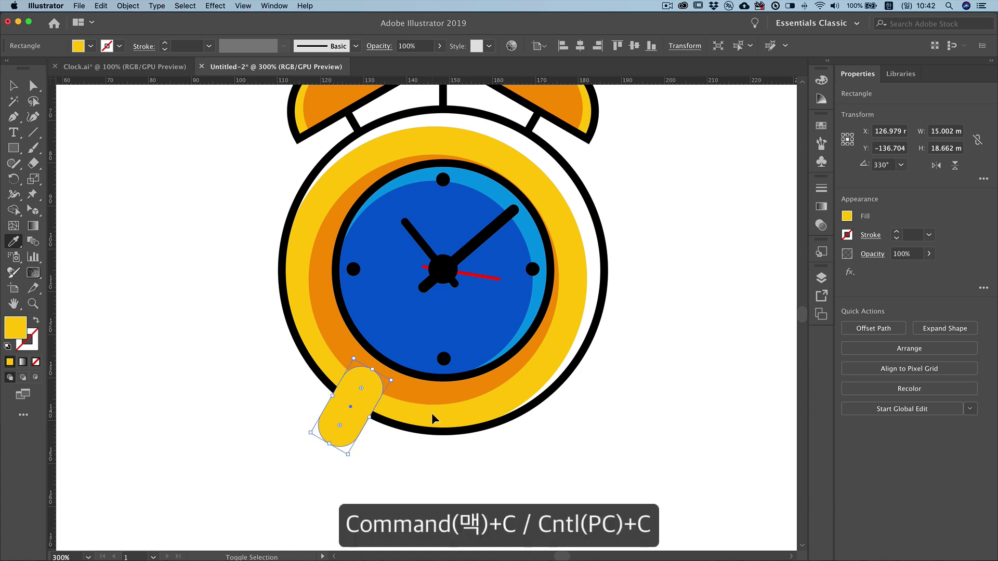
{"action": "key", "text": "super+f"}
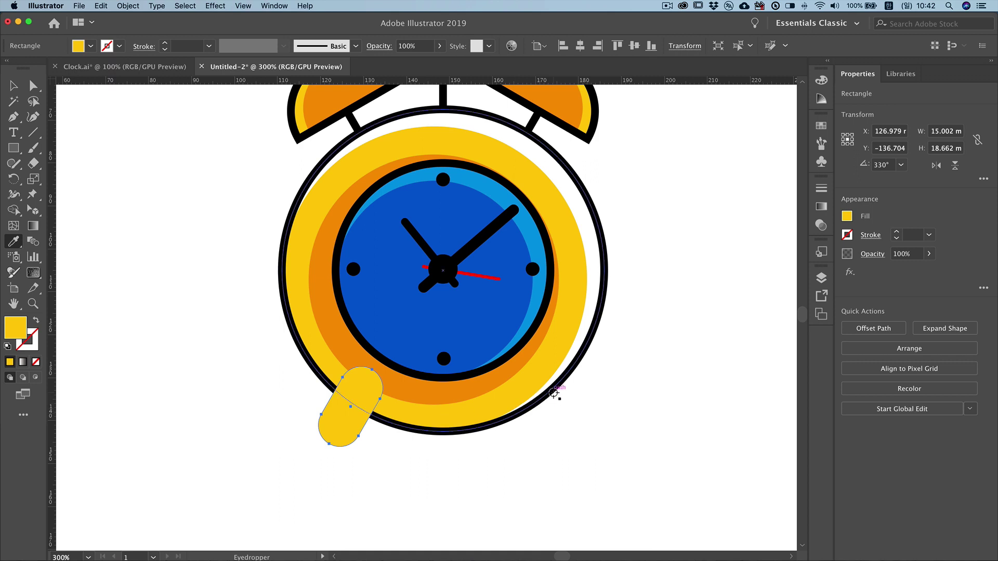
{"action": "left_click", "coordinate": [353, 122]}
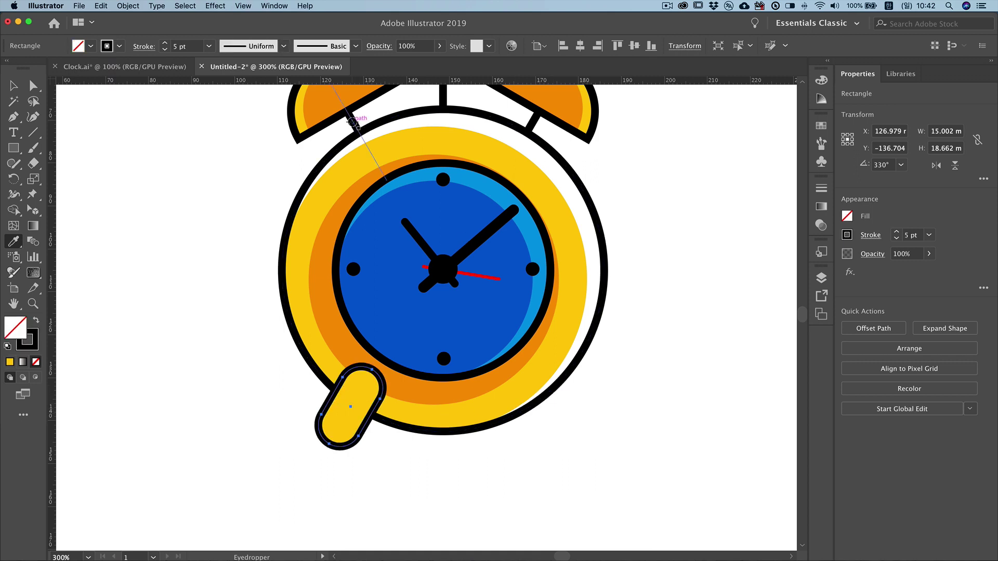
{"action": "key", "text": "v"}
{"action": "left_click_drag", "start_coordinate": [375, 460], "coordinate": [338, 440]}
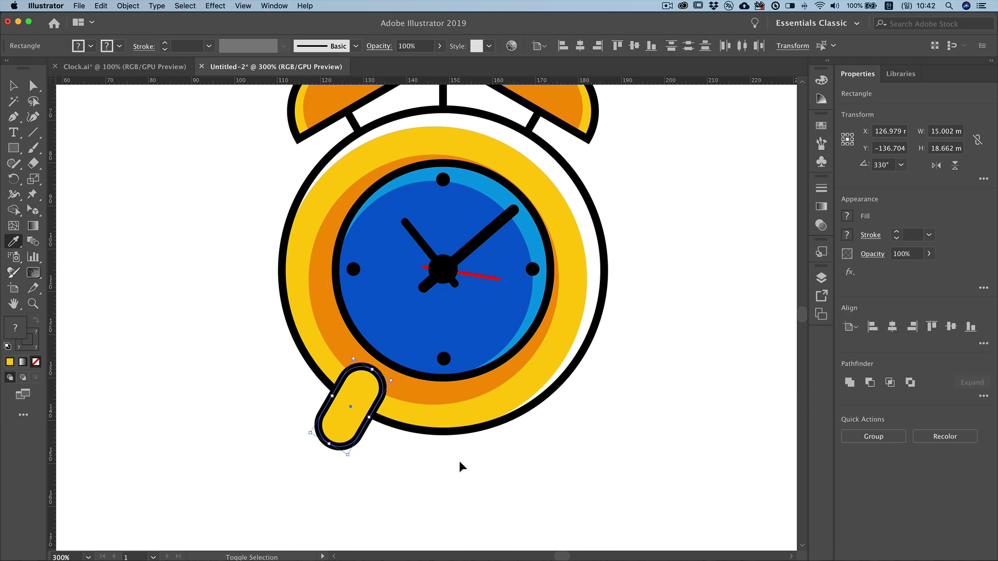
{"action": "key", "text": "ctrl+shift+bracketleft"}
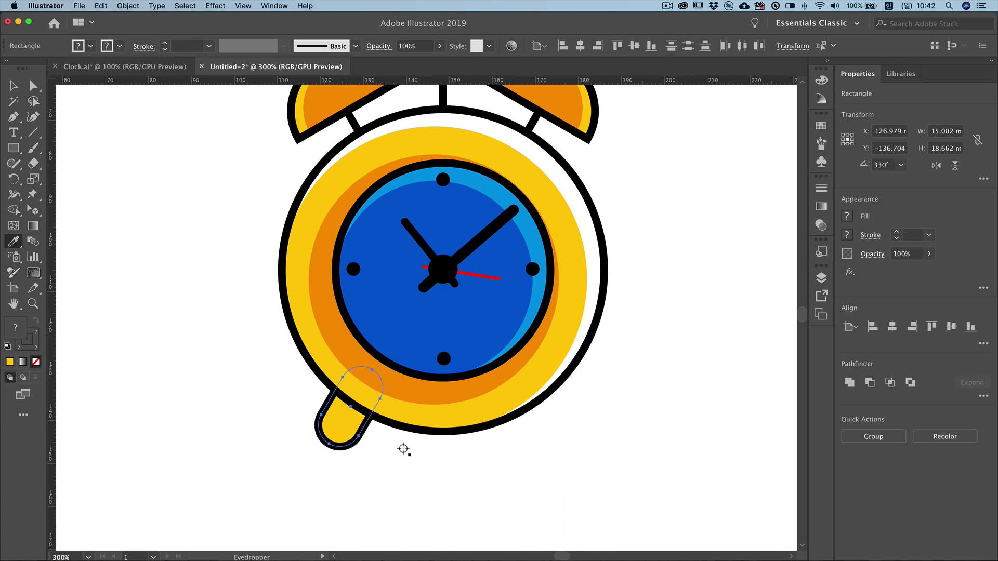
- Make a vertically mirrored copy of the leg and move it to the clock's lower right
{"action": "left_click", "coordinate": [14, 179]}
{"action": "left_click_drag", "start_coordinate": [14, 179], "coordinate": [46, 198]}
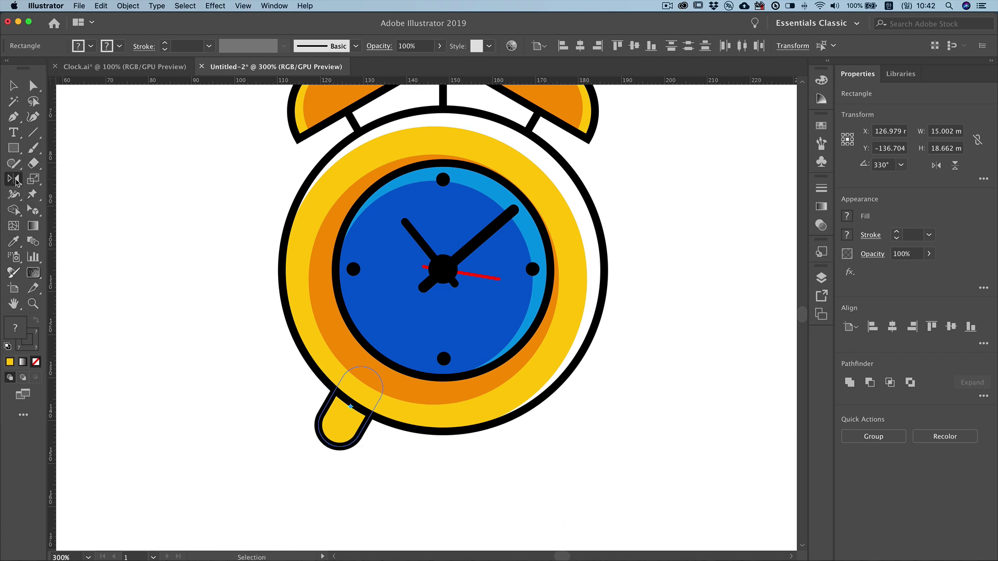
{"action": "double_click", "coordinate": [14, 179]}
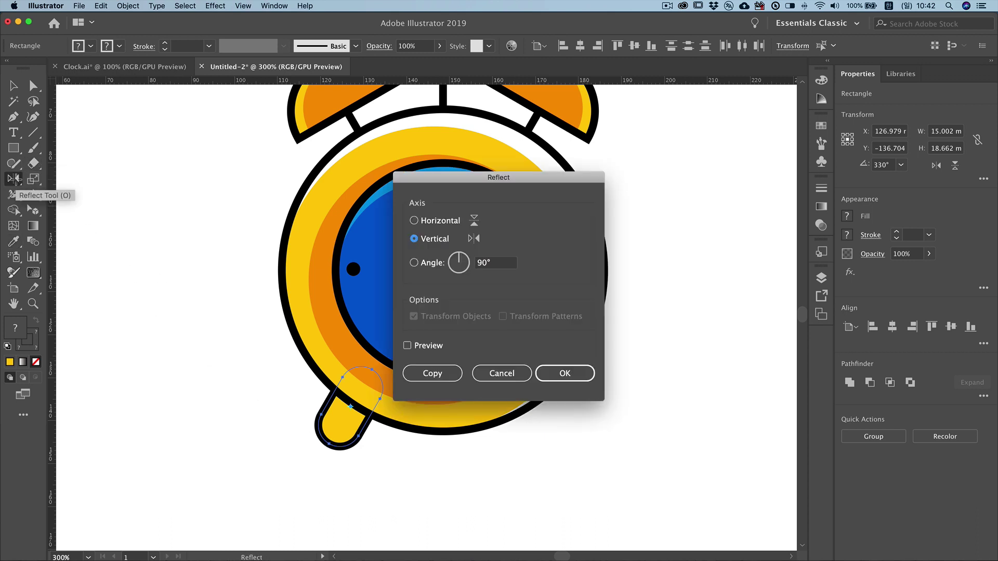
{"action": "left_click", "coordinate": [431, 373]}
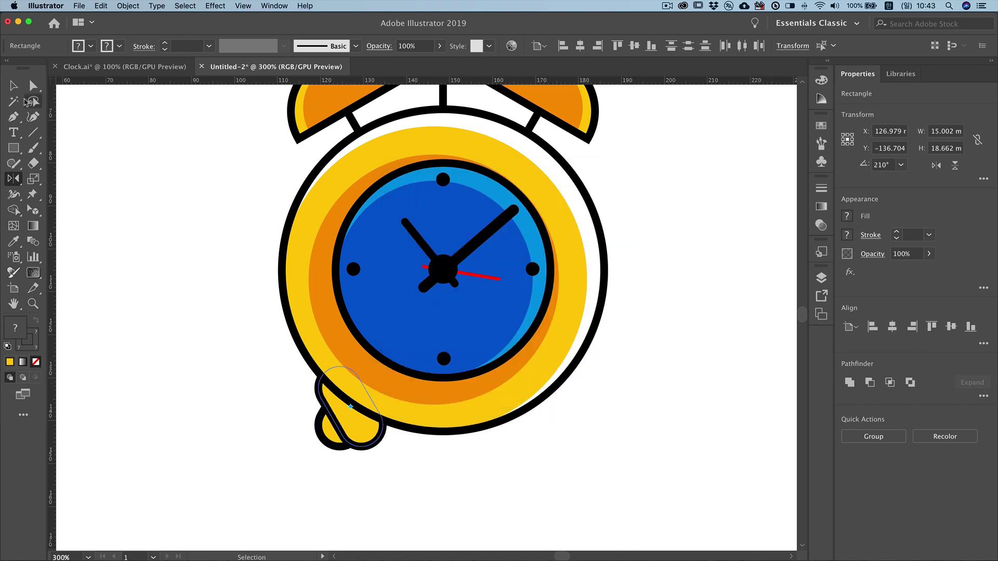
{"action": "left_click", "coordinate": [14, 85]}
{"action": "mouse_move", "coordinate": [369, 427]}
{"action": "left_mouse_down"}
{"action": "mouse_move", "coordinate": [380, 441]}
{"action": "mouse_move", "coordinate": [565, 431]}
{"action": "left_mouse_up"}
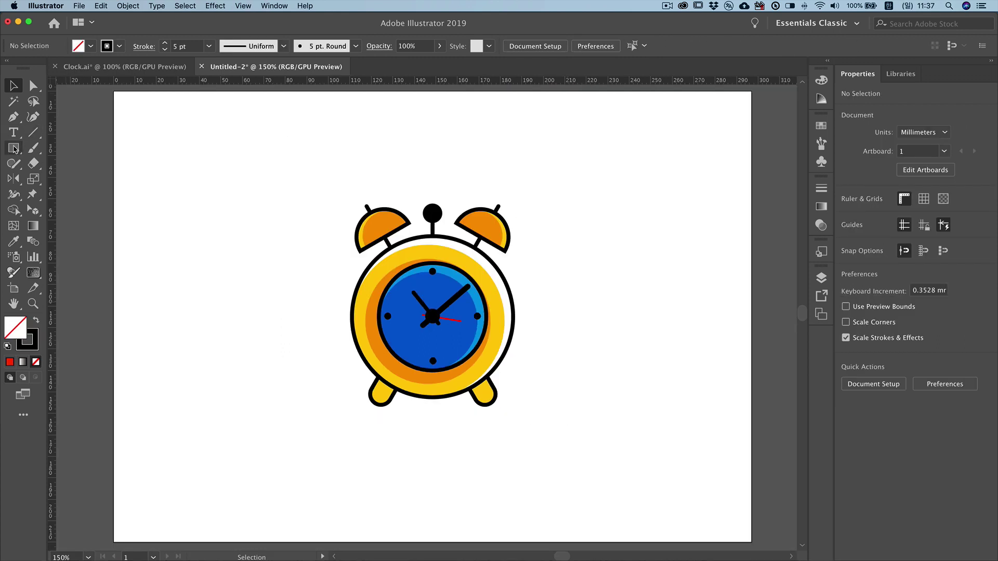
- Create a 143 × 143 mm square on the artboard
{"action": "left_click", "coordinate": [13, 148]}
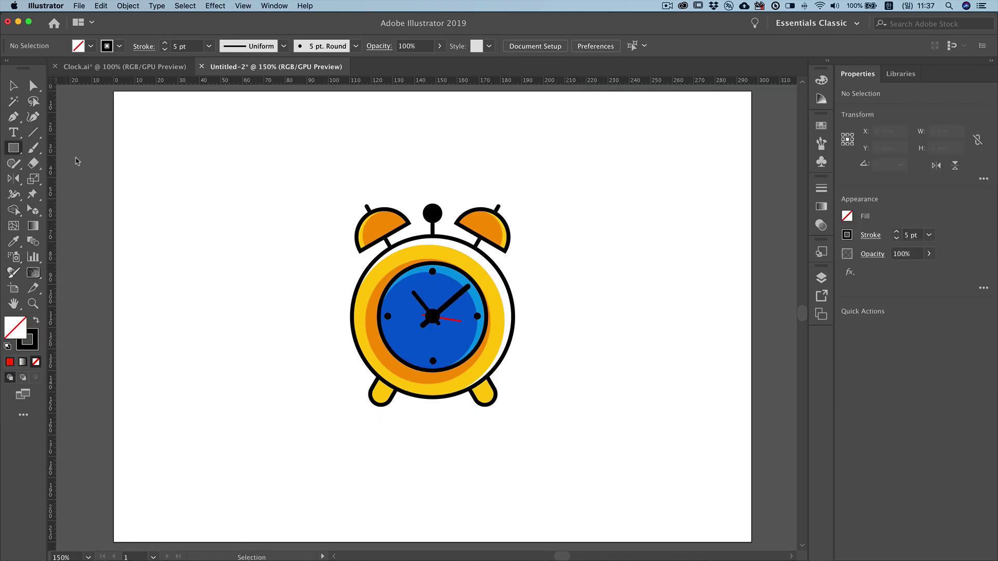
{"action": "left_click", "coordinate": [239, 176]}
{"action": "type", "text": "143"}
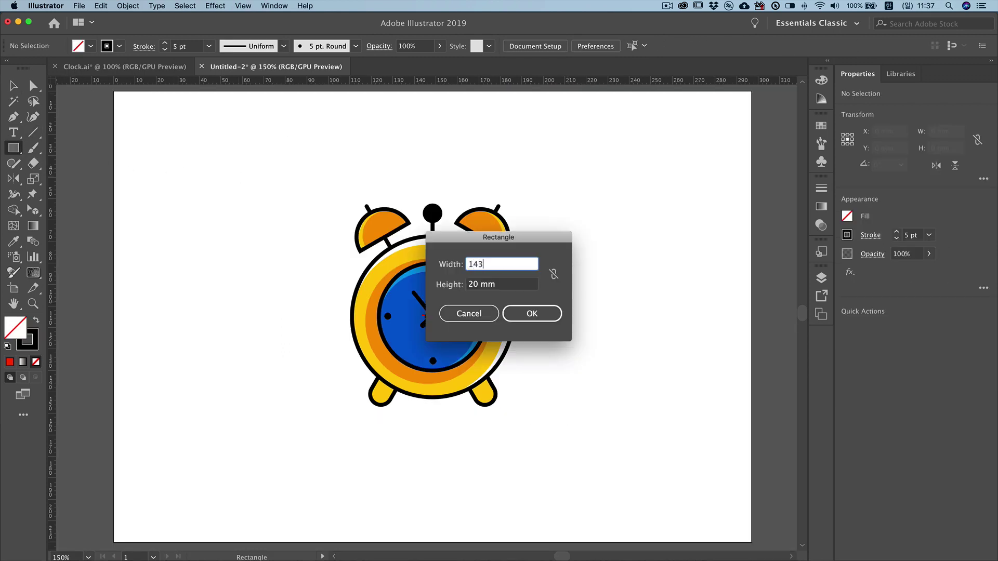
{"action": "key", "text": "Tab"}
{"action": "type", "text": "1"}
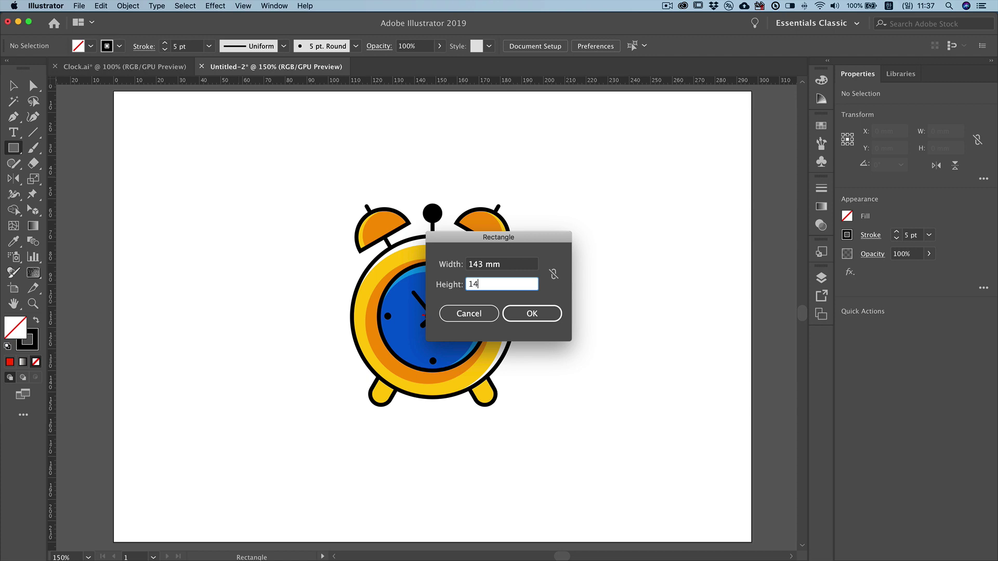
{"action": "left_click", "coordinate": [525, 313]}
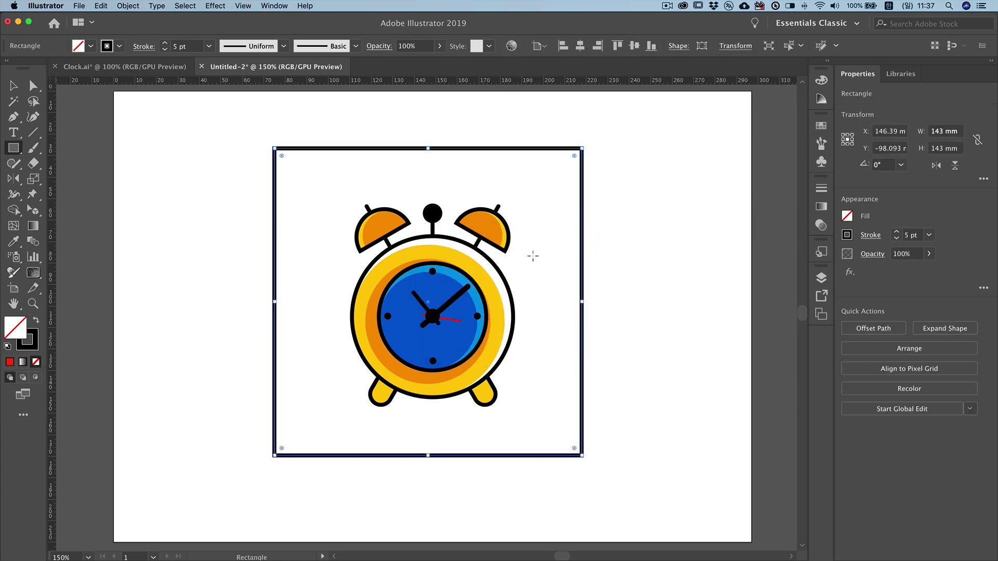
- Remove the square's outline, fill it with ff3000 red, and send it behind the clock
{"action": "left_click", "coordinate": [821, 79]}
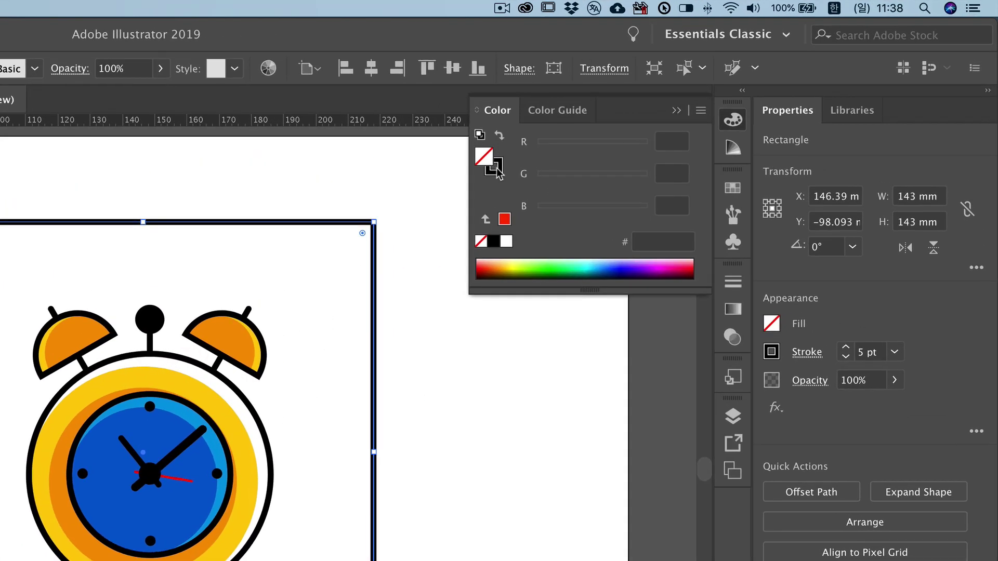
{"action": "left_click", "coordinate": [498, 171]}
{"action": "left_click", "coordinate": [481, 241]}
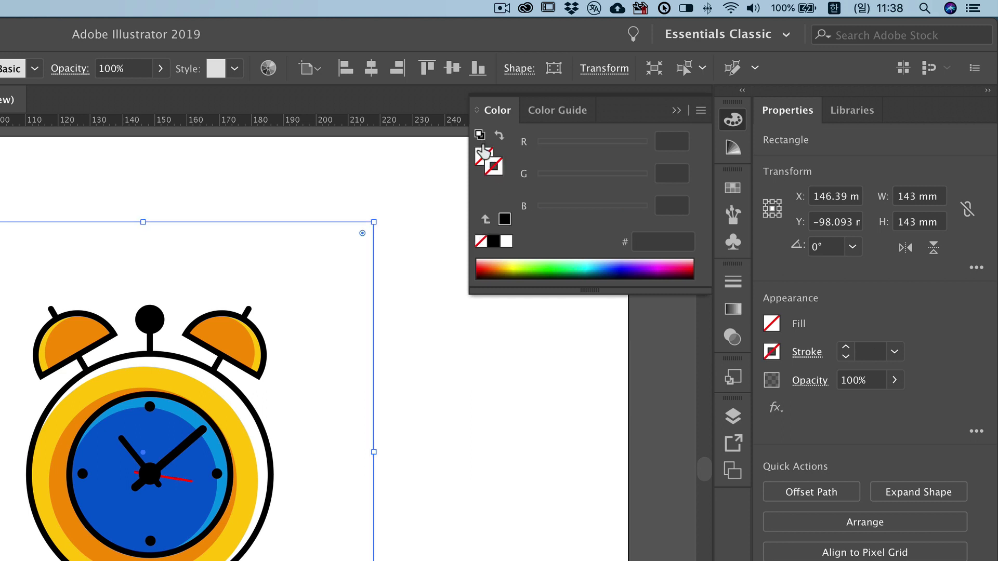
{"action": "left_click", "coordinate": [659, 242]}
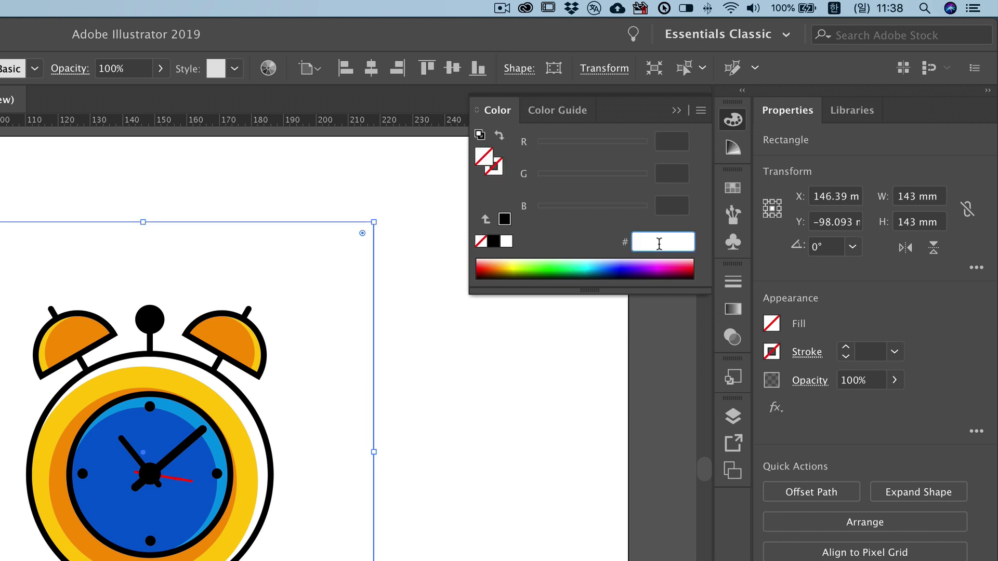
{"action": "type", "text": "ff3000"}
{"action": "key", "text": "Return"}
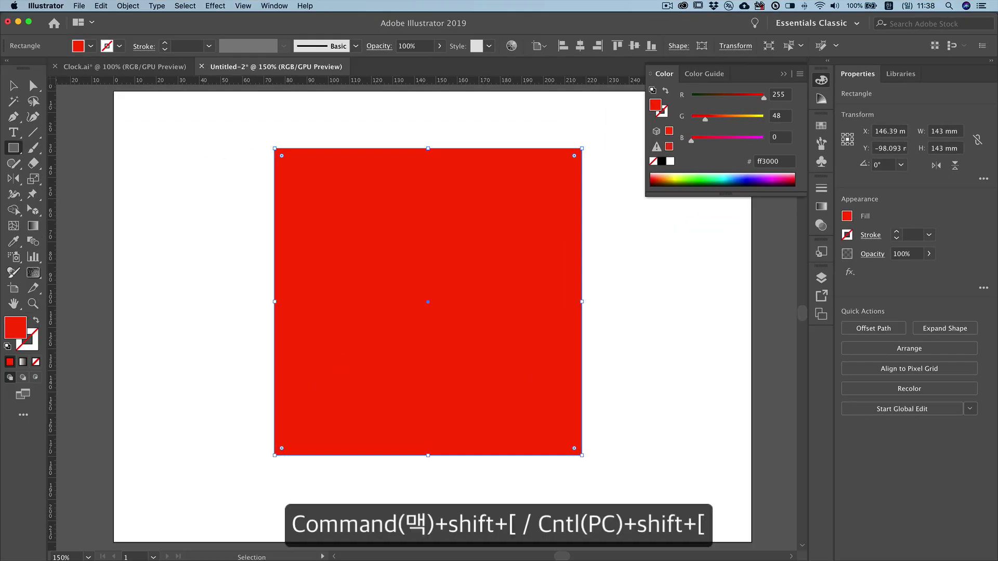
{"action": "key", "text": "super+shift+bracketleft"}
{"action": "key", "text": "super+shift+bracketleft"}
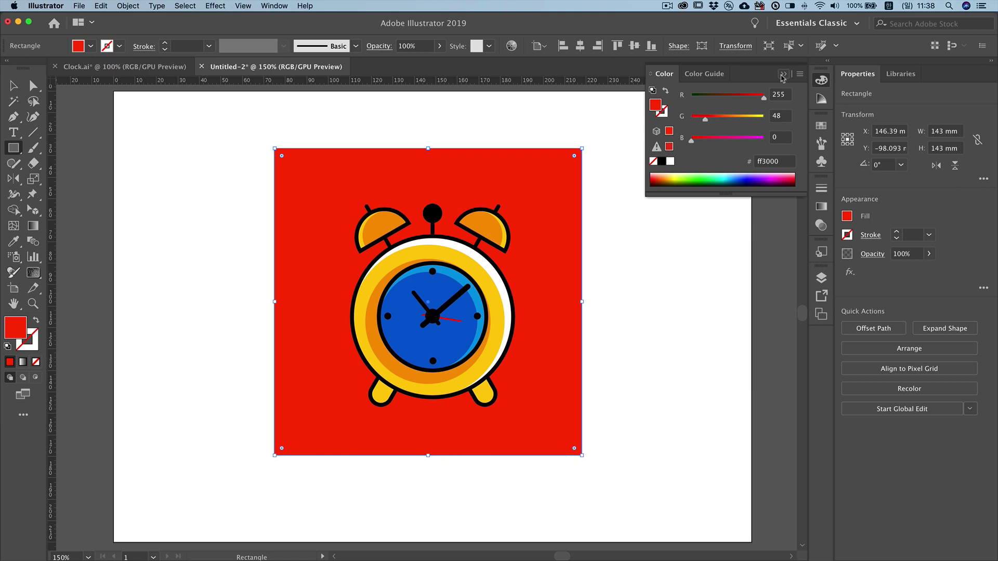
{"action": "left_click", "coordinate": [782, 75]}
{"action": "left_click", "coordinate": [33, 85]}
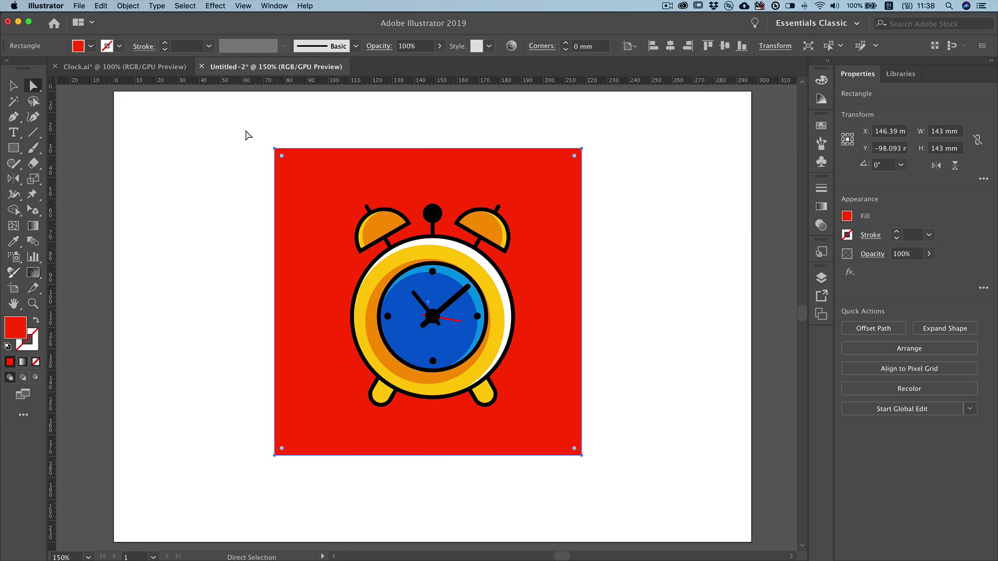
- Round the red square's two top corners to 71.5 mm into an arch and nudge it upward
{"action": "left_click_drag", "start_coordinate": [245, 130], "coordinate": [304, 164]}
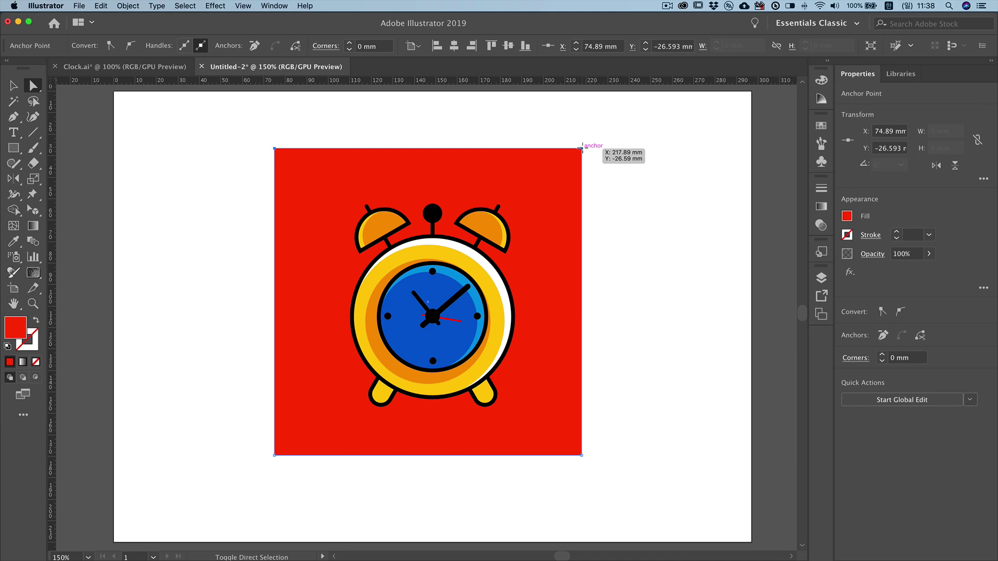
{"action": "left_click", "coordinate": [581, 148], "text": "shift"}
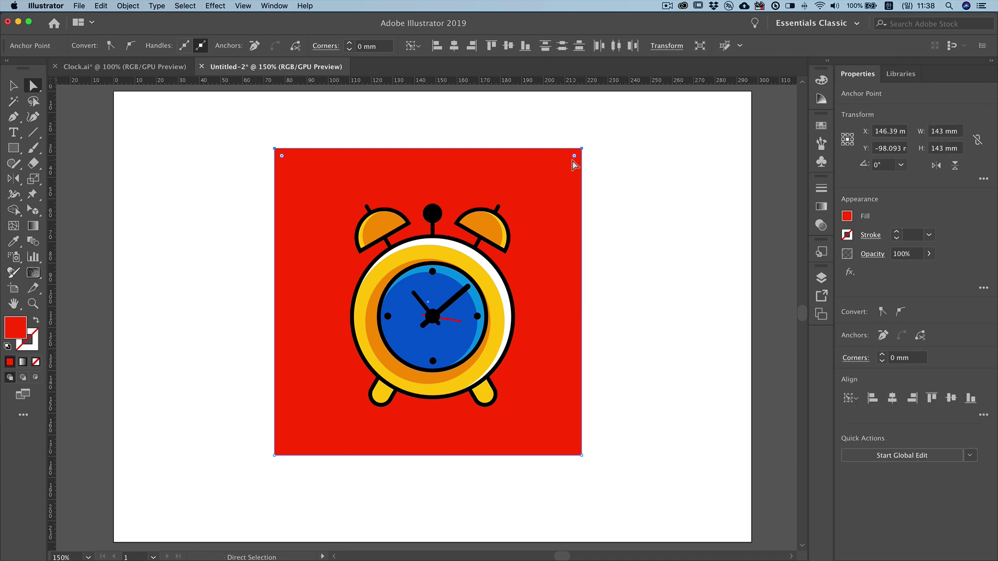
{"action": "left_click_drag", "start_coordinate": [578, 157], "coordinate": [452, 359]}
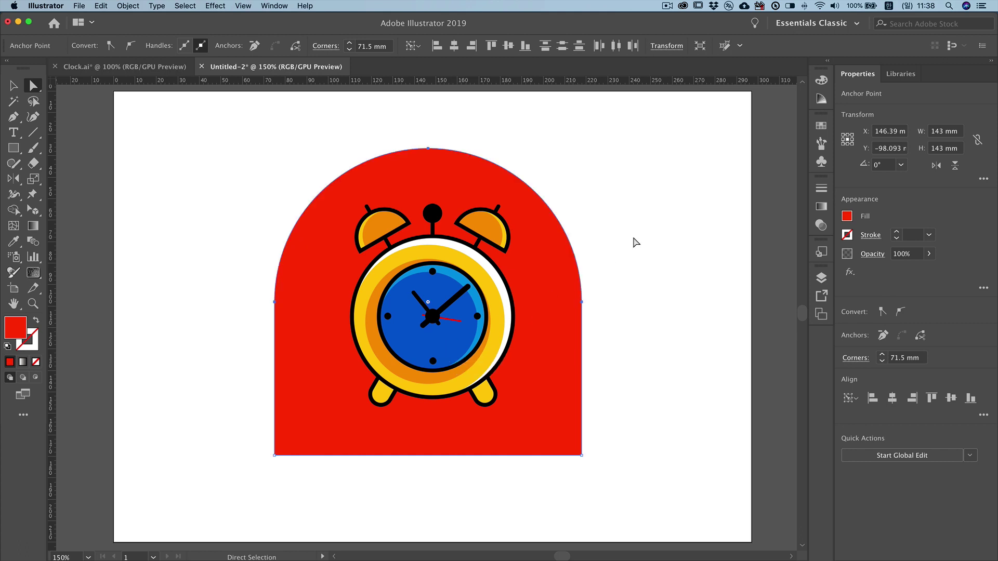
{"action": "left_click", "coordinate": [13, 86]}
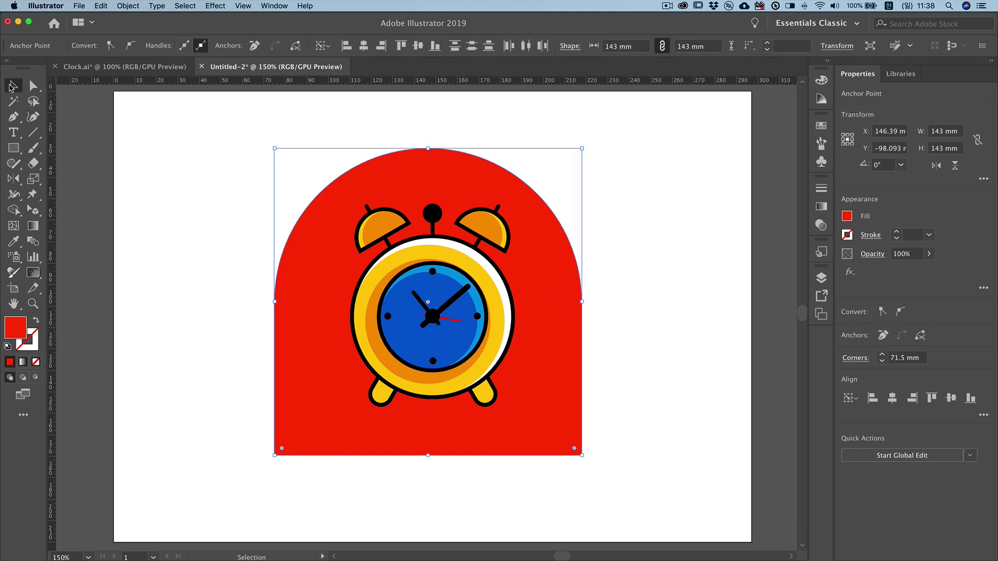
{"action": "left_click_drag", "start_coordinate": [354, 165], "coordinate": [359, 161]}
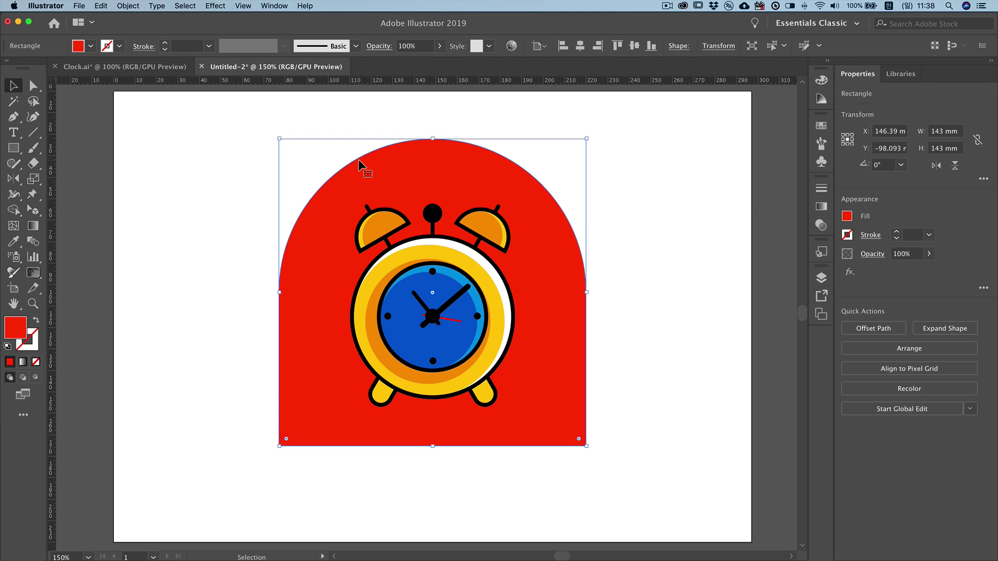
- Draw a red bar left of the arch, set its height to 7 mm, and round its ends into a pill
{"action": "left_click", "coordinate": [208, 156]}
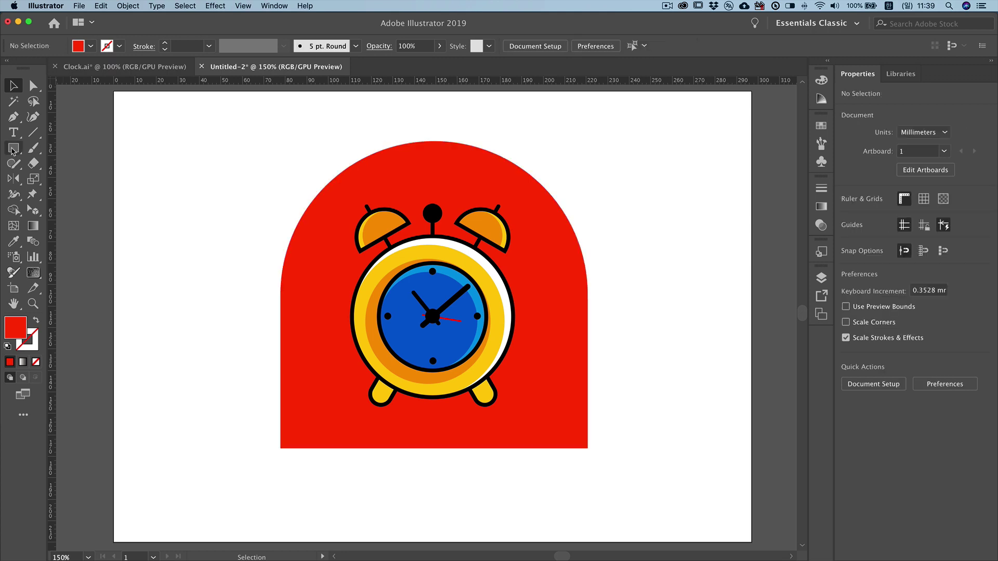
{"action": "left_click", "coordinate": [13, 149]}
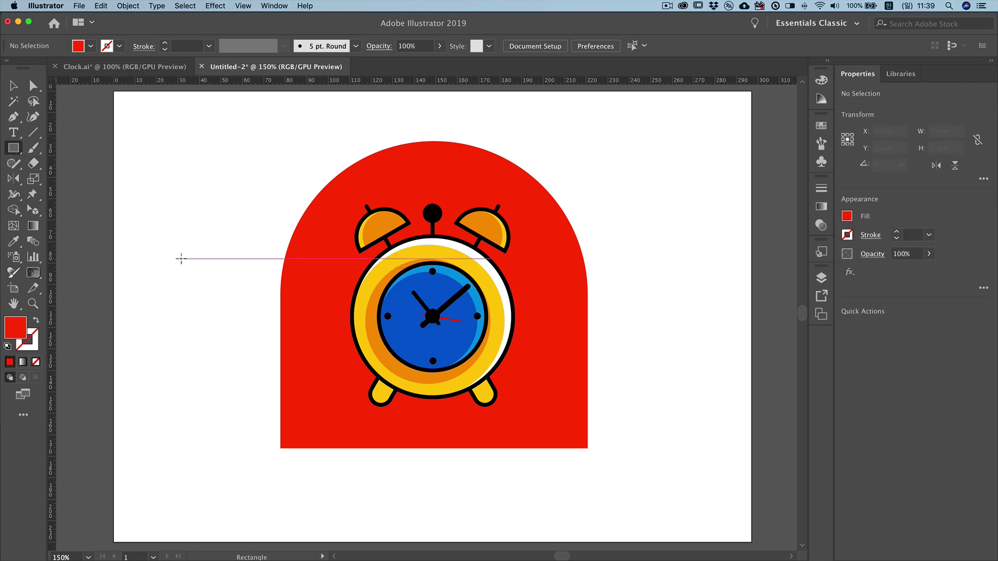
{"action": "left_click_drag", "start_coordinate": [180, 259], "coordinate": [316, 274]}
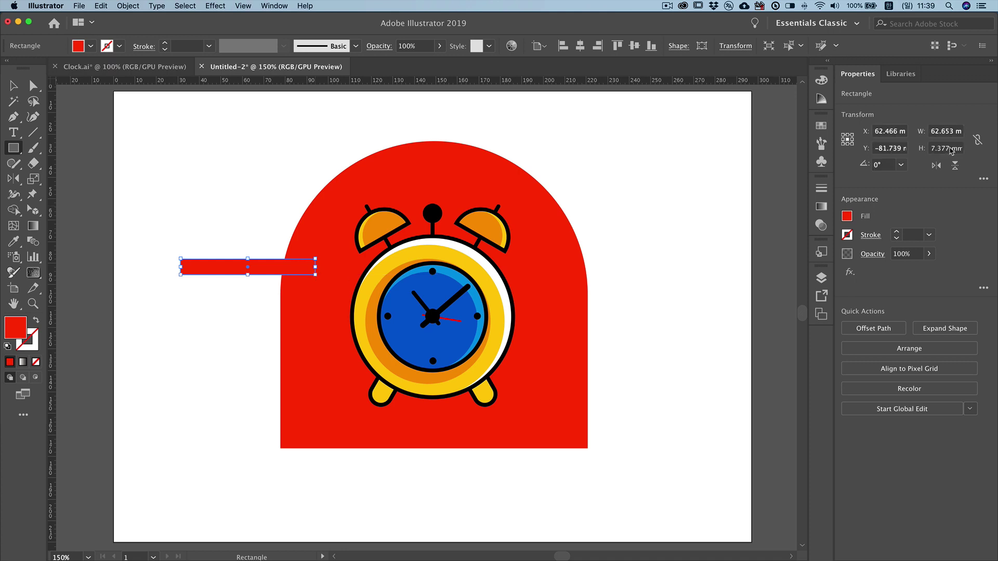
{"action": "left_click", "coordinate": [924, 148]}
{"action": "type", "text": "7"}
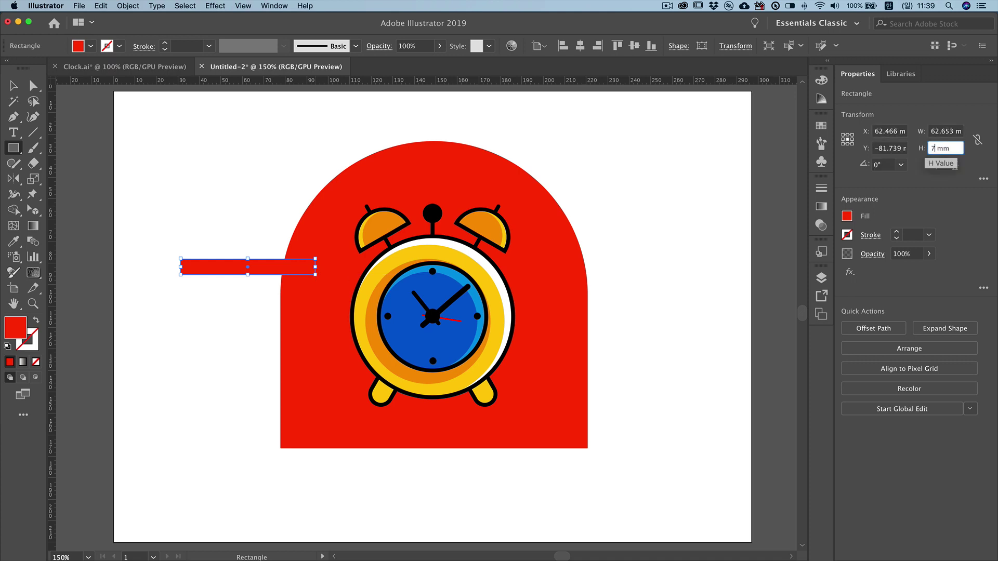
{"action": "key", "text": "Return"}
{"action": "key", "text": "a"}
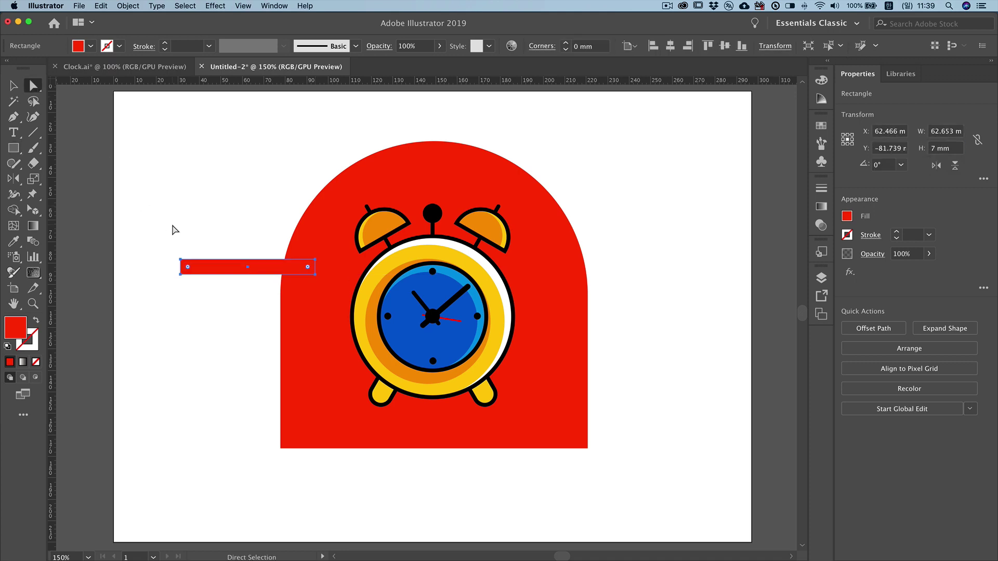
{"action": "left_click_drag", "start_coordinate": [188, 268], "coordinate": [236, 273]}
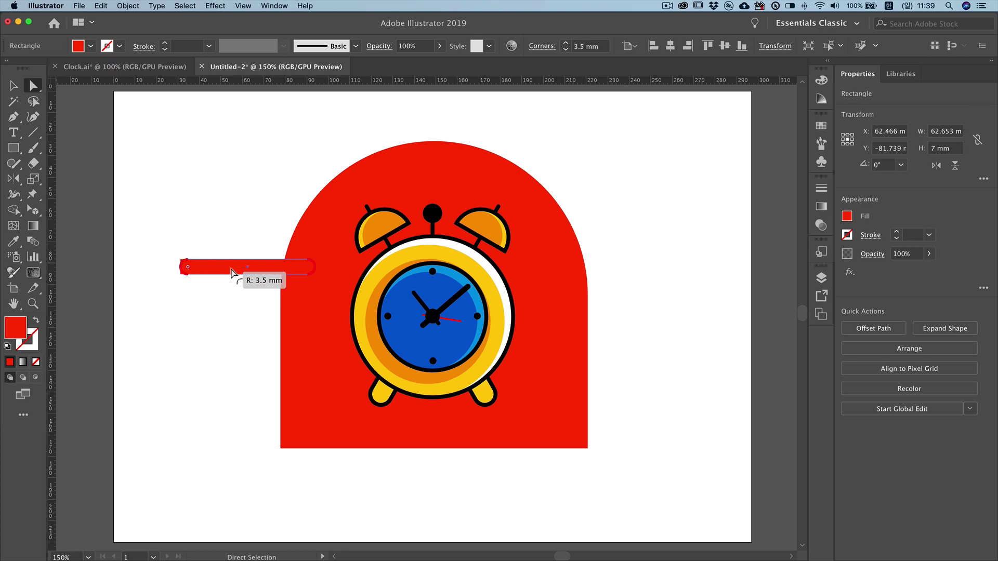
{"action": "left_click", "coordinate": [208, 306]}
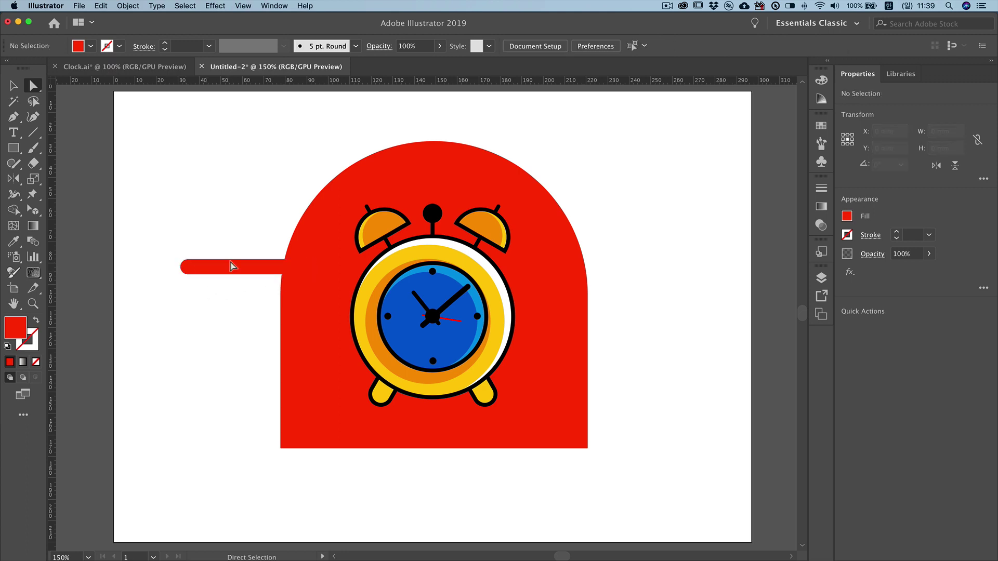
{"action": "left_click", "coordinate": [13, 86]}
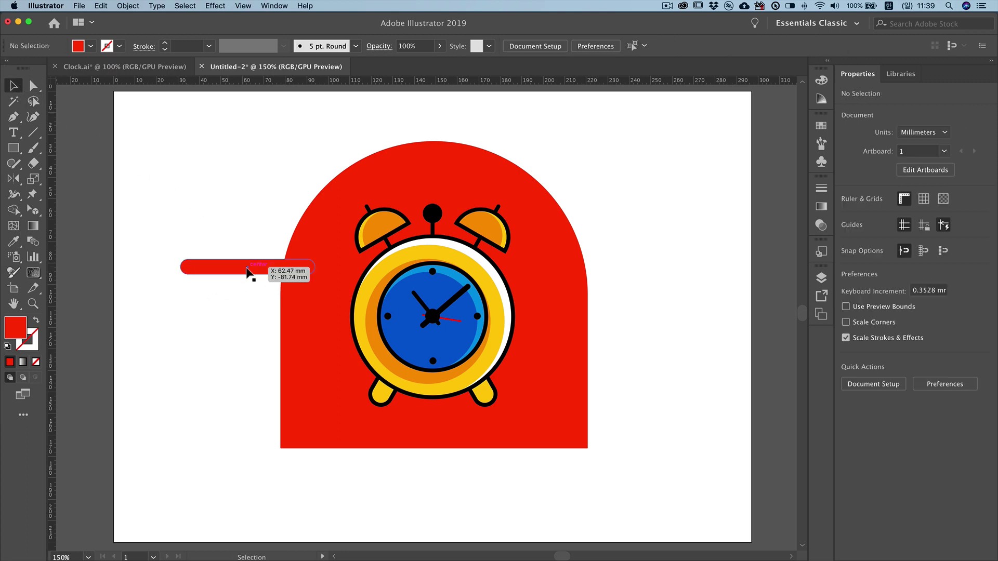
- Place the pill against the arch's left edge and stack four copies below, each 7 mm lower
{"action": "mouse_move", "coordinate": [253, 262]}
{"action": "left_mouse_down"}
{"action": "mouse_move", "coordinate": [261, 283]}
{"action": "mouse_move", "coordinate": [379, 302]}
{"action": "left_mouse_up"}
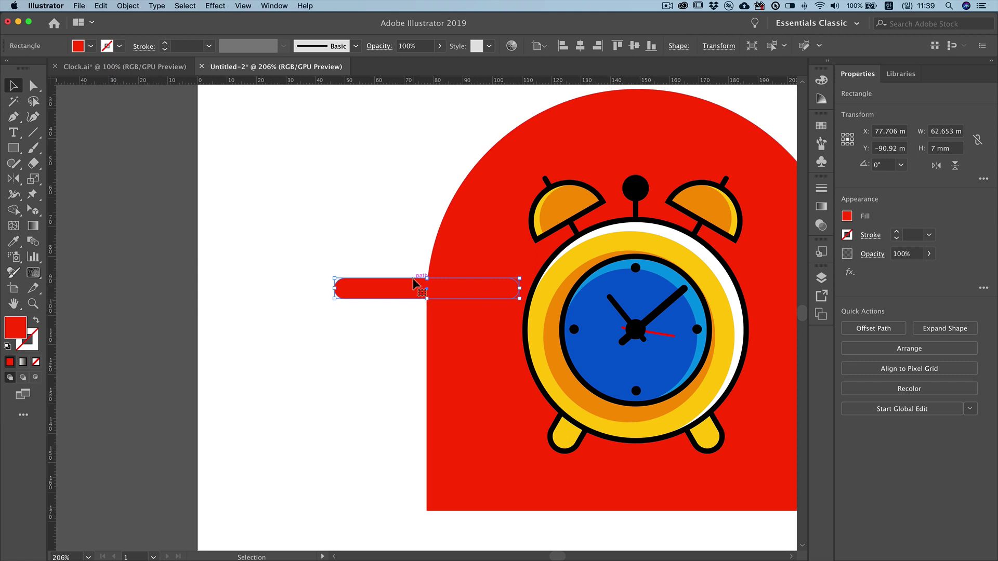
{"action": "left_click_drag", "start_coordinate": [413, 278], "coordinate": [414, 299]}
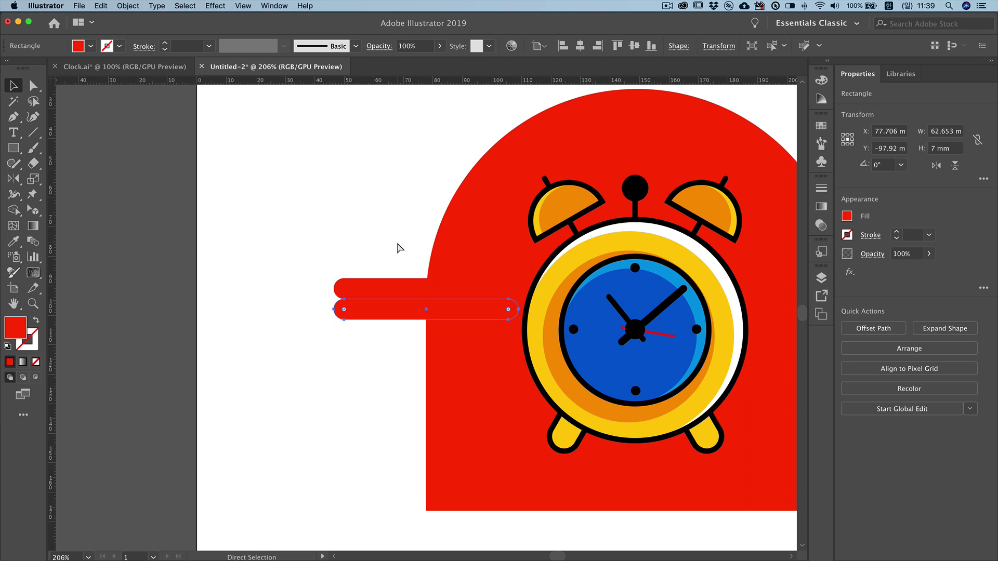
{"action": "key", "text": "ctrl+d"}
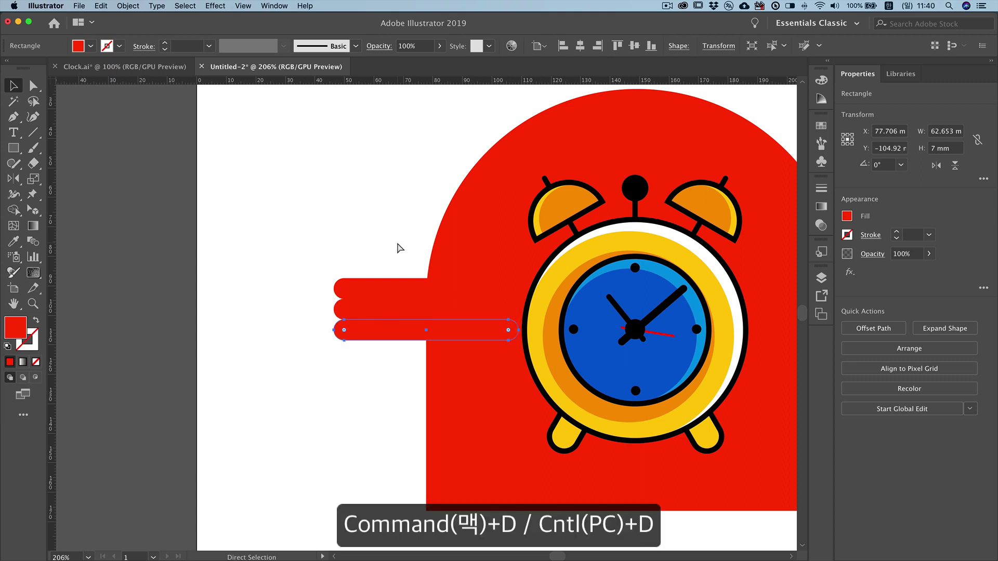
{"action": "key", "text": "ctrl+d"}
{"action": "key", "text": "ctrl+d"}
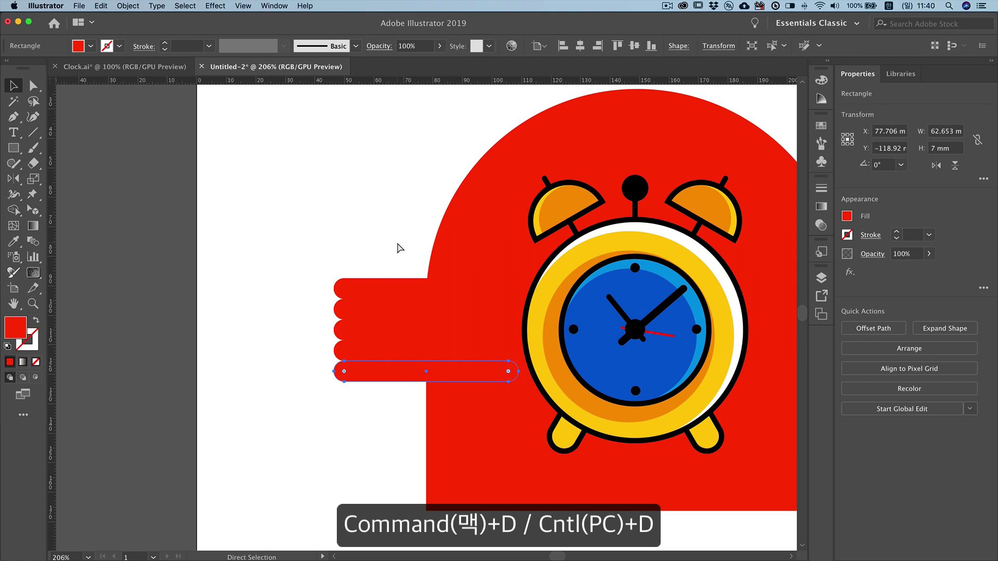
{"action": "key", "text": "ctrl+d"}
{"action": "key", "text": "ctrl+d"}
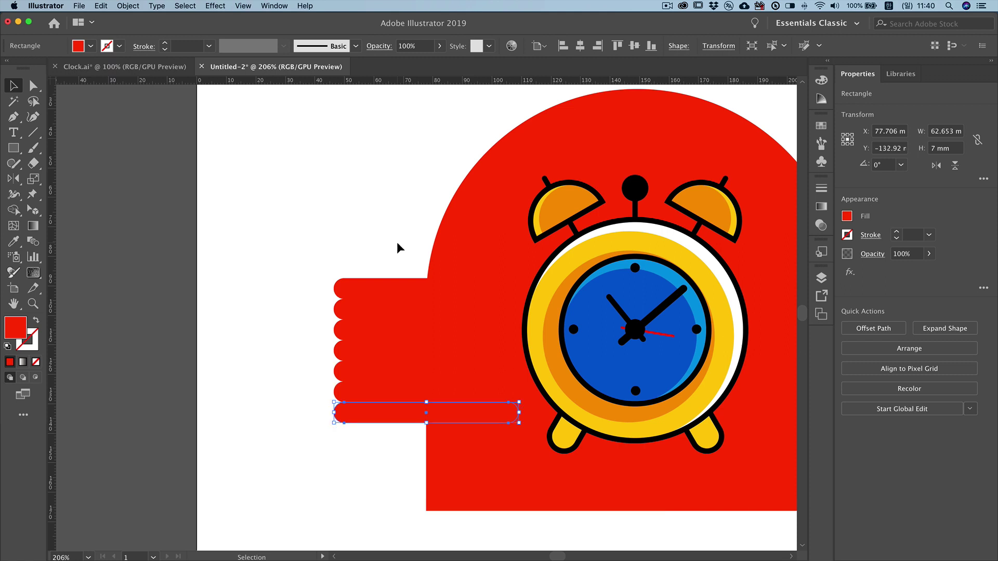
- Select three alternate stripes and fill them with white sampled from the artboard
{"action": "key", "text": "ctrl+minus"}
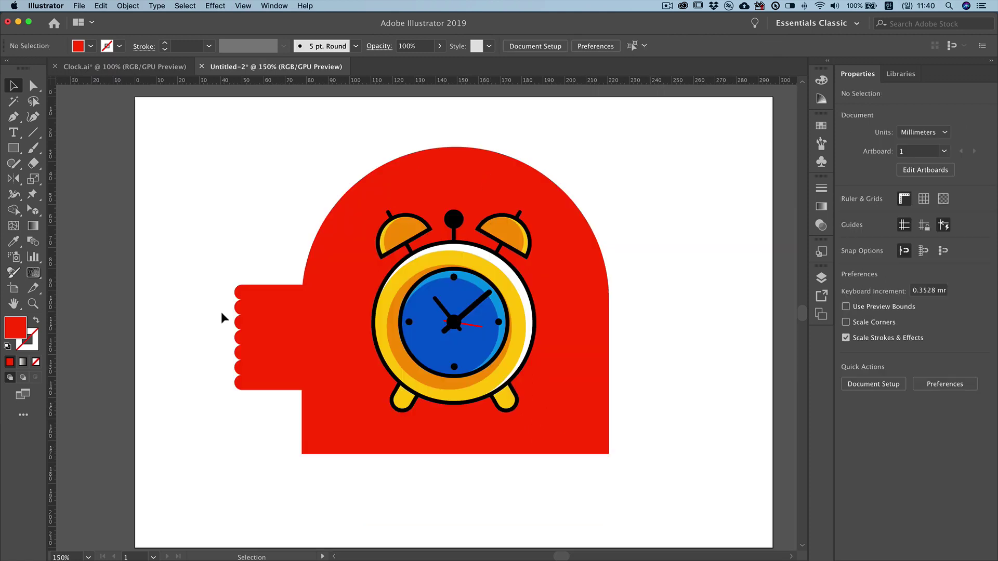
{"action": "left_click_drag", "start_coordinate": [237, 389], "coordinate": [244, 310]}
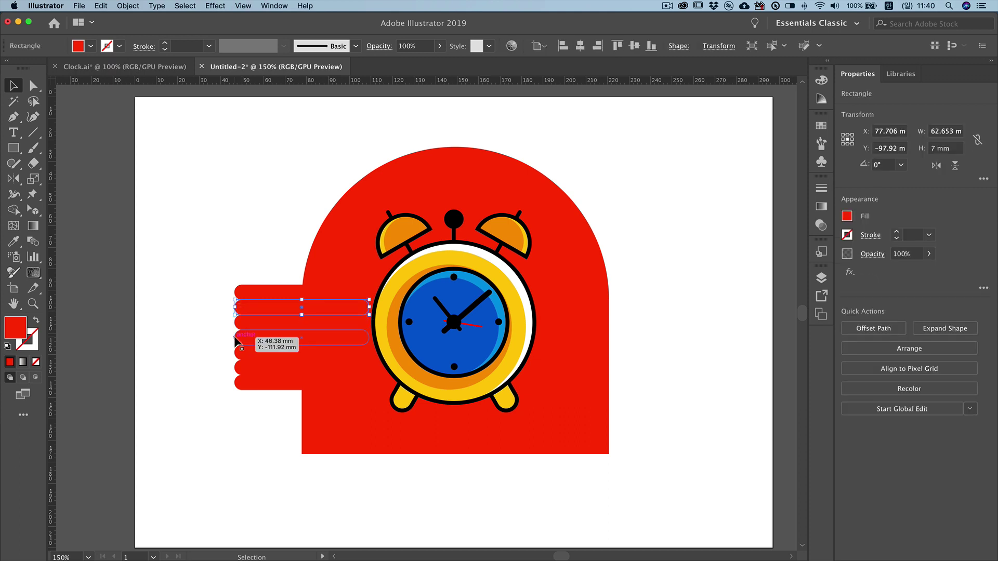
{"action": "left_click", "coordinate": [242, 338], "text": "shift"}
{"action": "left_click", "coordinate": [236, 370], "text": "shift"}
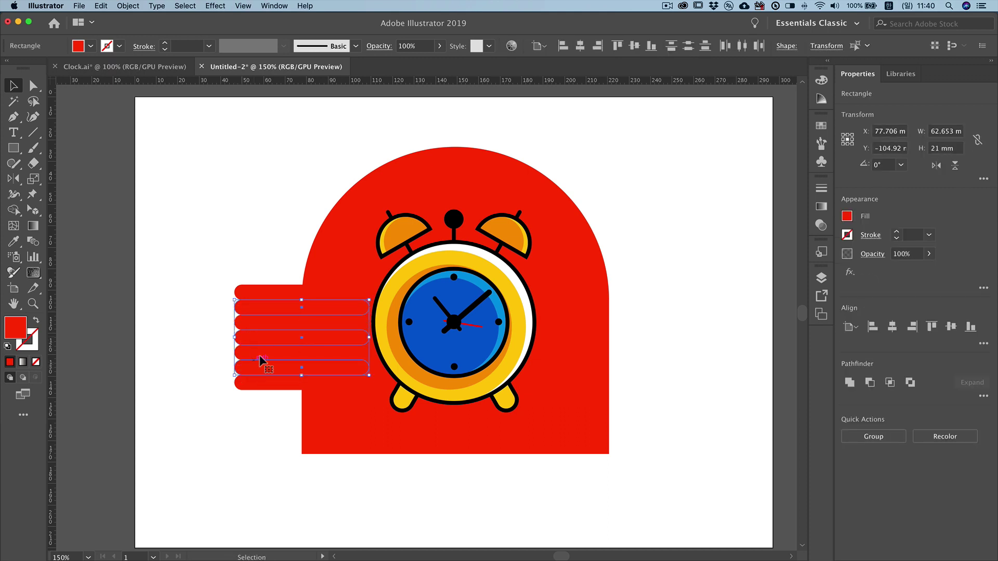
{"action": "left_click", "coordinate": [13, 241]}
{"action": "left_click", "coordinate": [239, 207]}
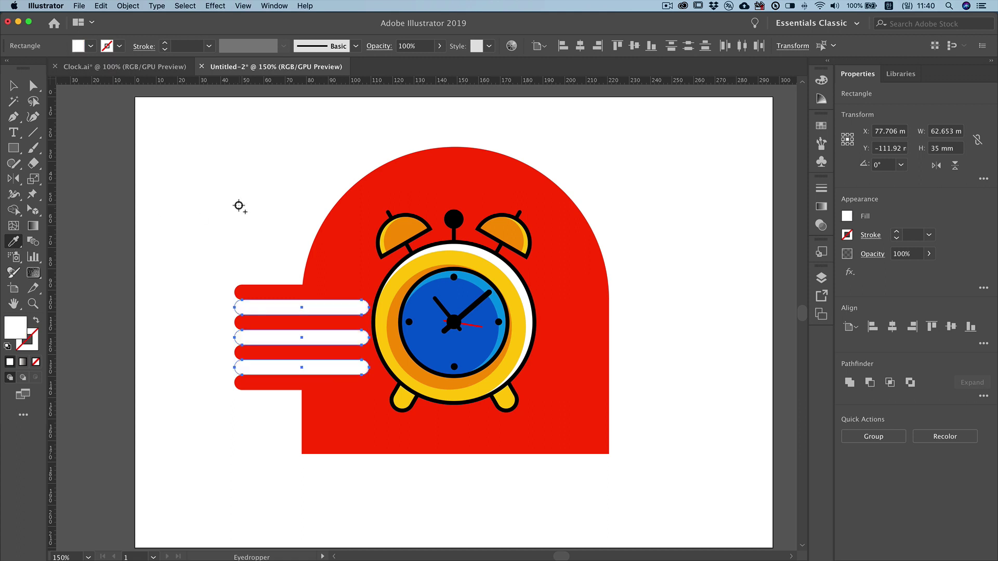
- Shift white stripes left to stagger their lengths like speed lines
{"action": "left_click", "coordinate": [21, 92]}
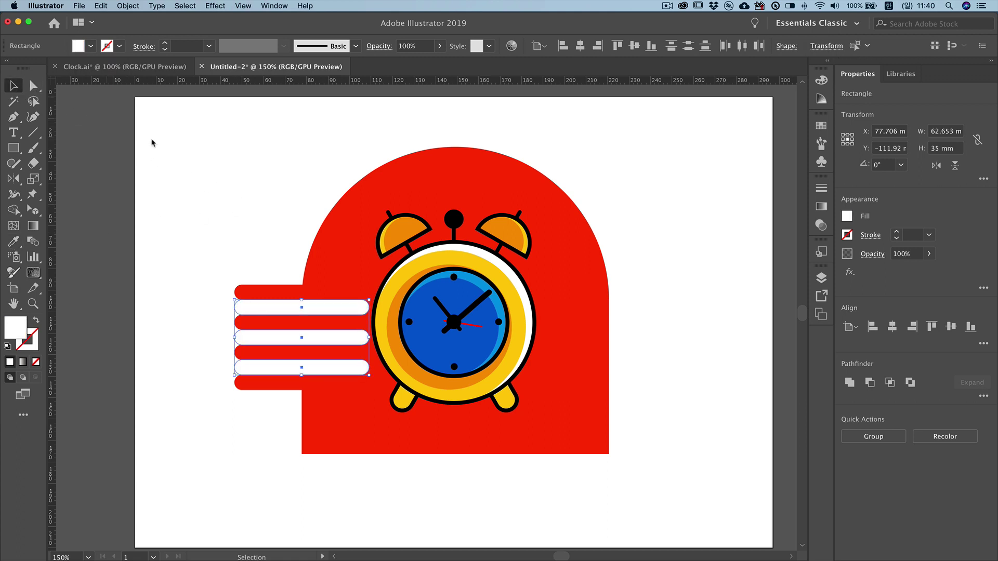
{"action": "left_click", "coordinate": [205, 168]}
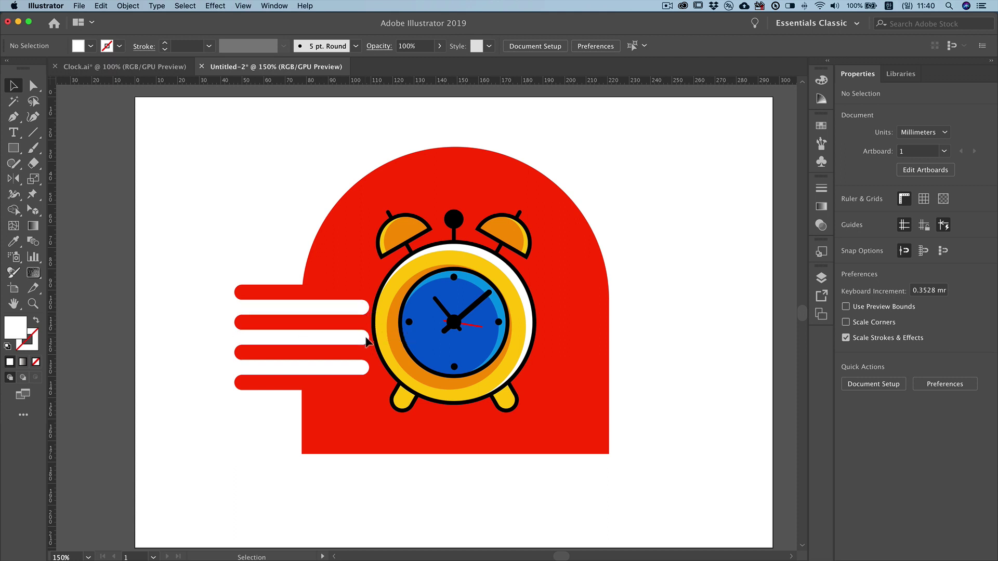
{"action": "mouse_move", "coordinate": [368, 340]}
{"action": "left_mouse_down"}
{"action": "mouse_move", "coordinate": [338, 337]}
{"action": "mouse_move", "coordinate": [351, 307]}
{"action": "left_mouse_up"}
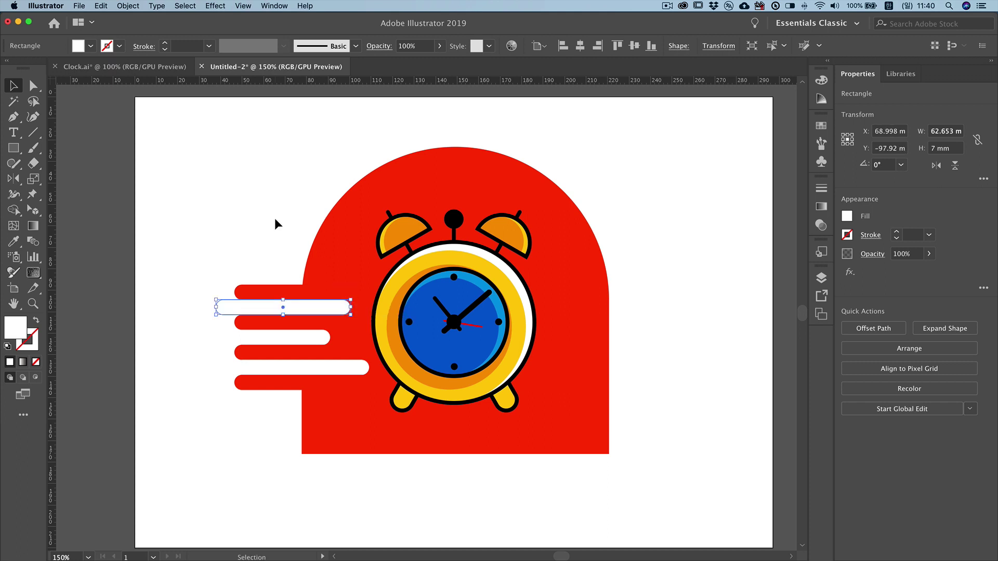
{"action": "left_click", "coordinate": [275, 224]}
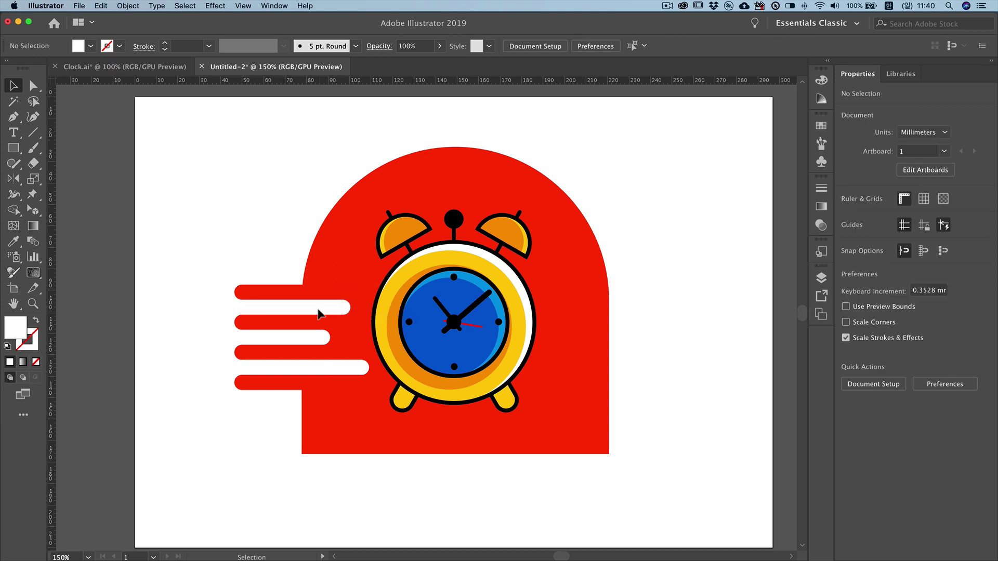
{"action": "mouse_move", "coordinate": [235, 367]}
{"action": "left_mouse_down"}
{"action": "mouse_move", "coordinate": [234, 356]}
{"action": "mouse_move", "coordinate": [288, 358]}
{"action": "left_mouse_up"}
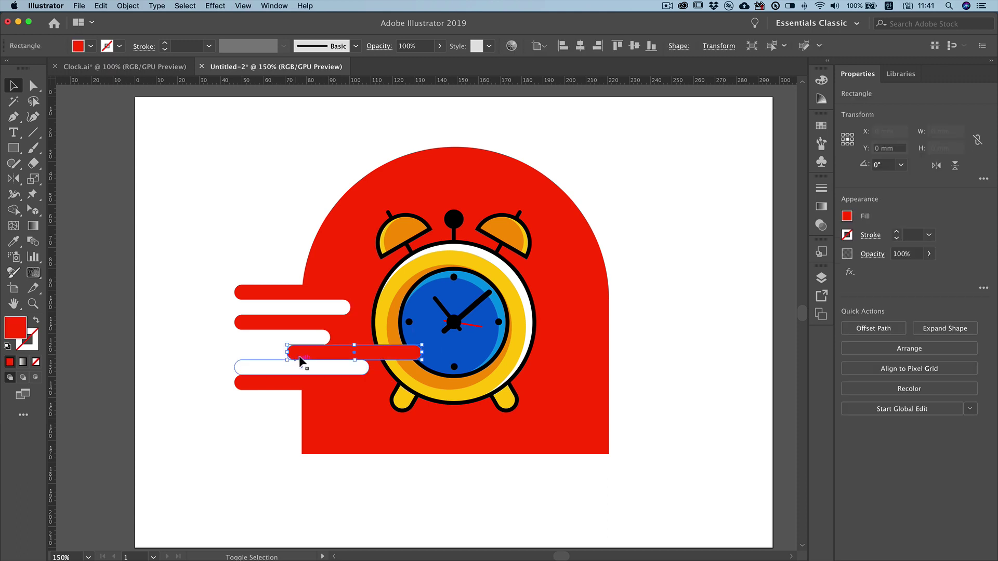
- Shift two red stripes right and tuck two red stripes behind the clock
{"action": "left_click_drag", "start_coordinate": [235, 327], "coordinate": [264, 326]}
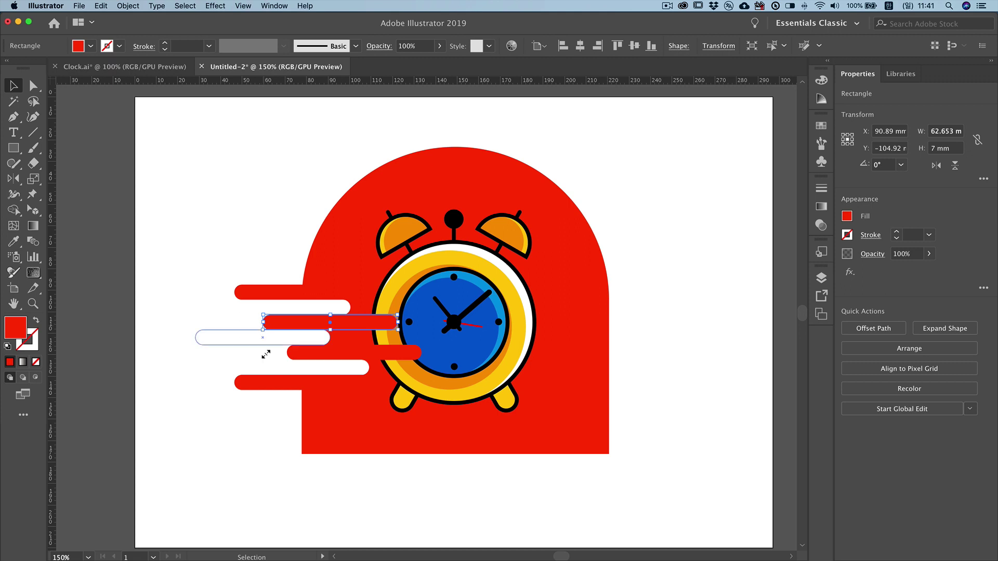
{"action": "left_click_drag", "start_coordinate": [235, 384], "coordinate": [250, 386]}
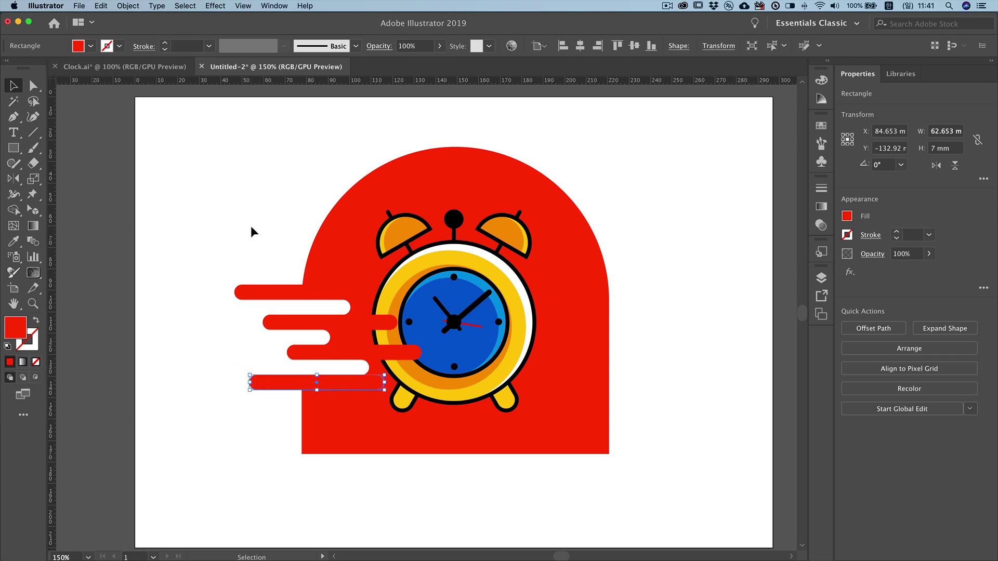
{"action": "left_click", "coordinate": [262, 245]}
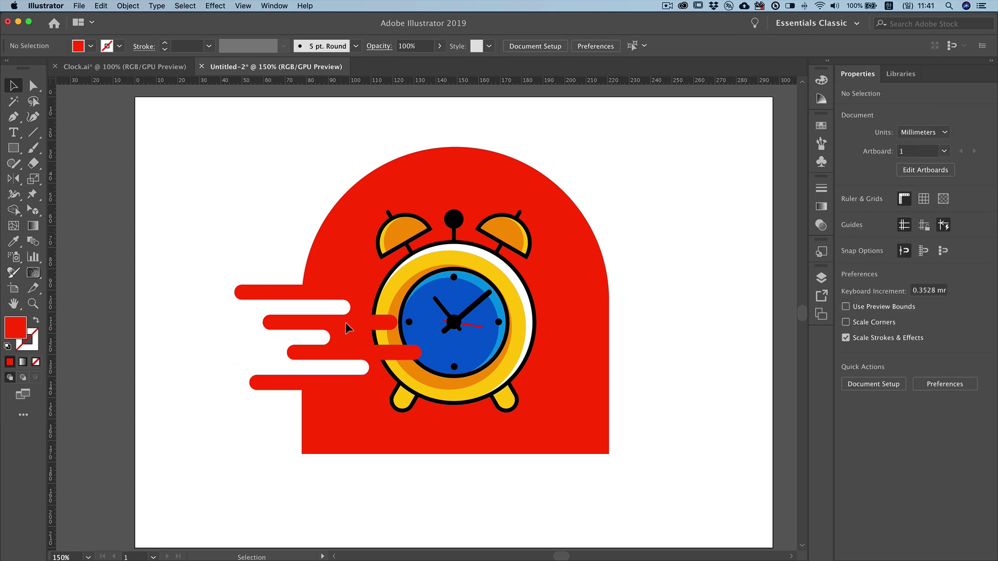
{"action": "left_click", "coordinate": [367, 321]}
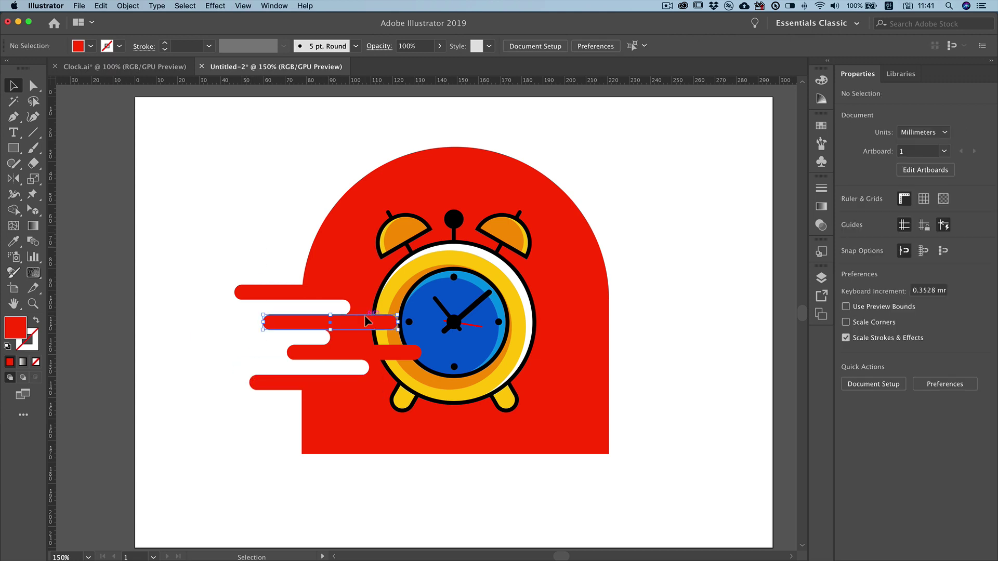
{"action": "left_click", "coordinate": [366, 352], "text": "shift"}
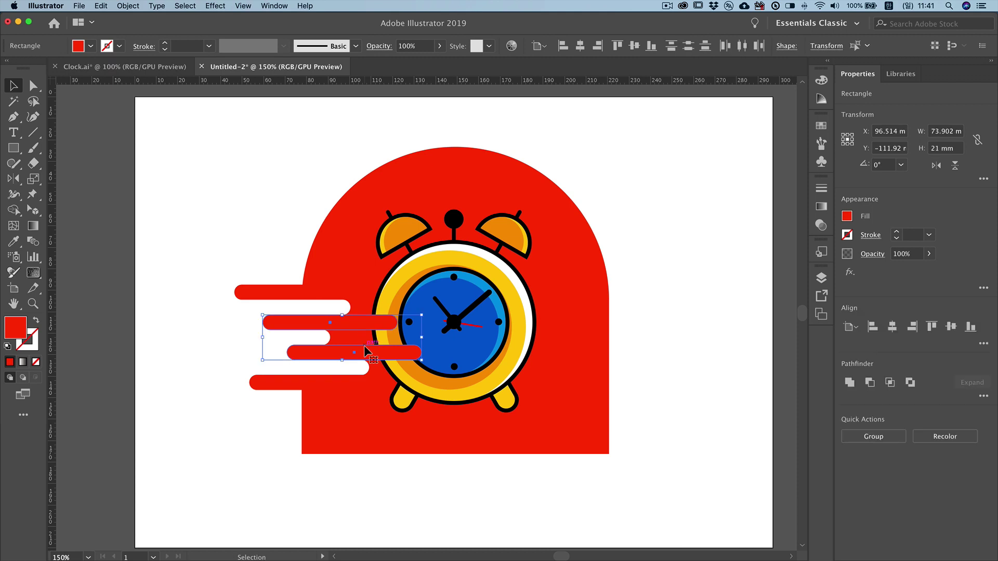
{"action": "mouse_move", "coordinate": [364, 345]}
{"action": "left_mouse_down"}
{"action": "mouse_move", "coordinate": [527, 317]}
{"action": "mouse_move", "coordinate": [364, 345]}
{"action": "left_mouse_up"}
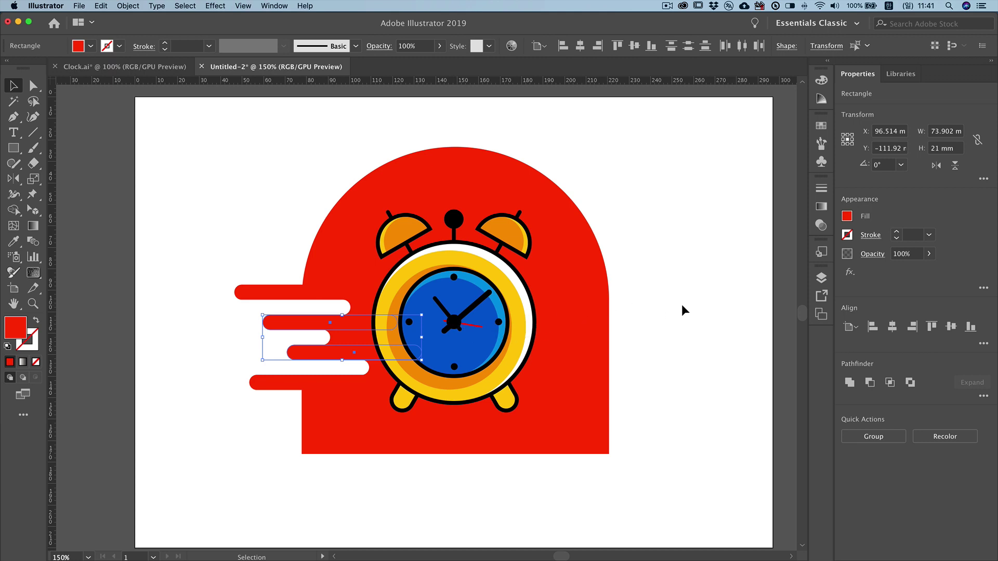
{"action": "left_click", "coordinate": [681, 304]}
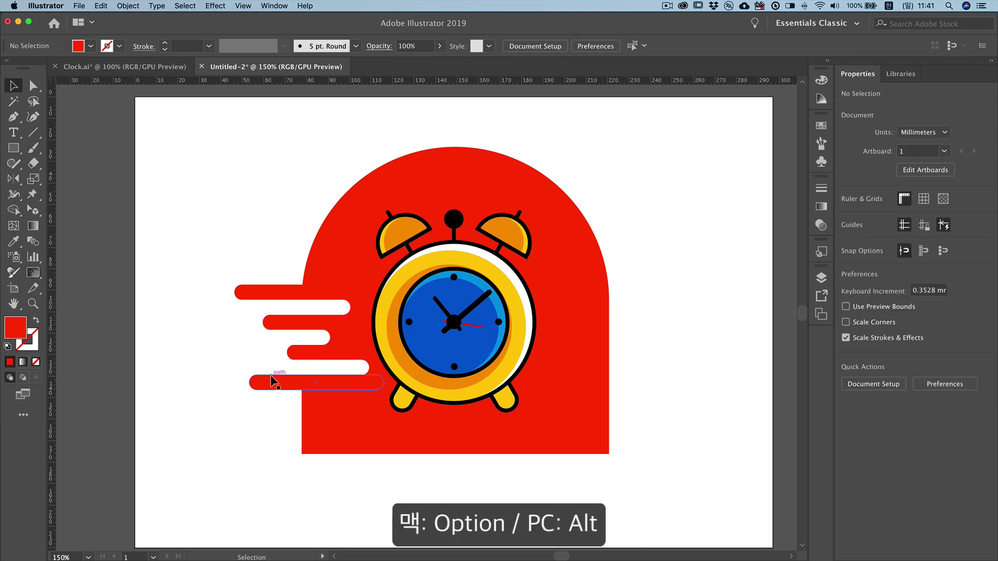
- Copy the bottom red-and-white stripe pair to the arch's lower right and stagger its stripes
{"action": "left_click_drag", "start_coordinate": [272, 379], "coordinate": [283, 358]}
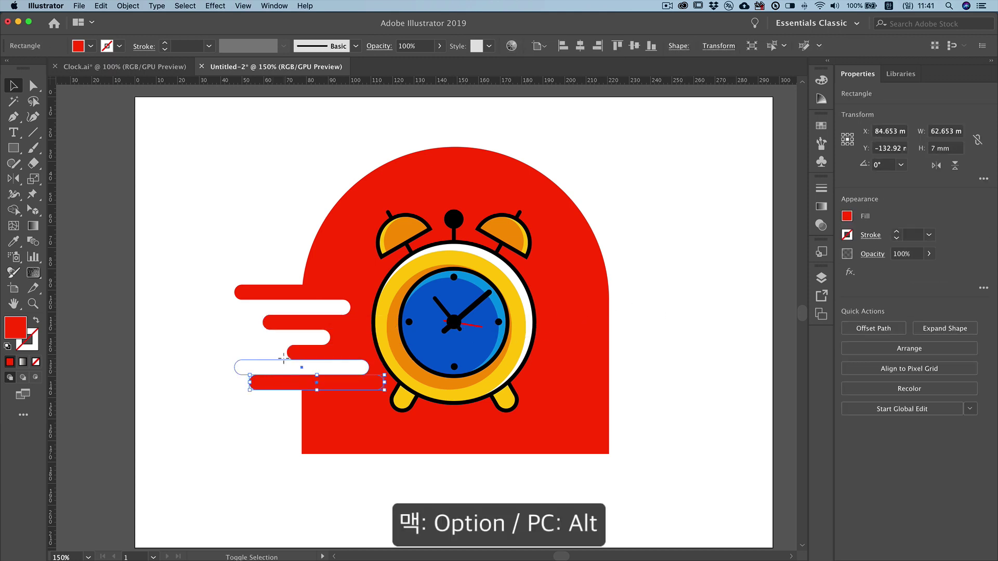
{"action": "left_click", "coordinate": [283, 358], "text": "shift"}
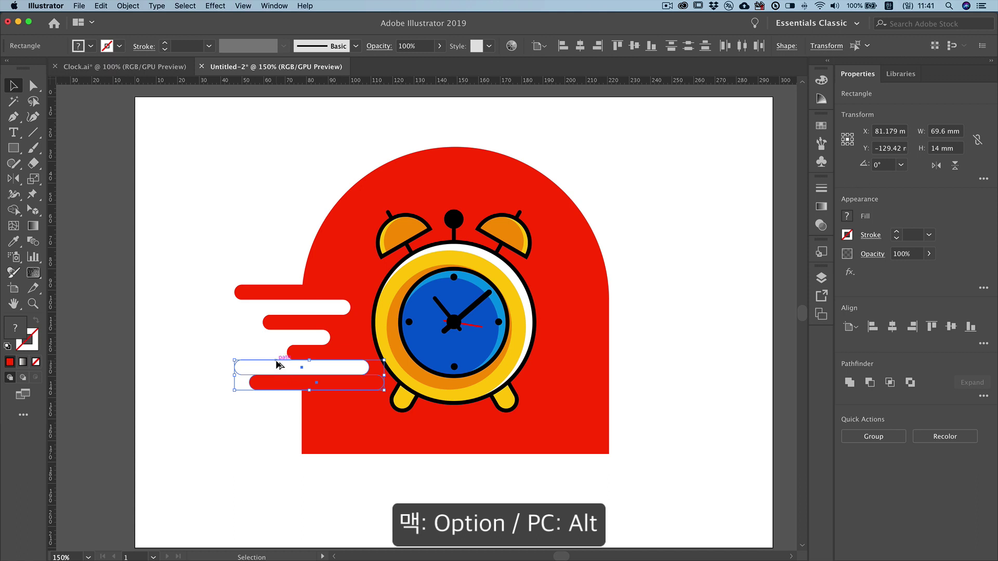
{"action": "mouse_move", "coordinate": [279, 365]}
{"action": "left_mouse_down"}
{"action": "mouse_move", "coordinate": [585, 430]}
{"action": "mouse_move", "coordinate": [559, 424]}
{"action": "left_mouse_up"}
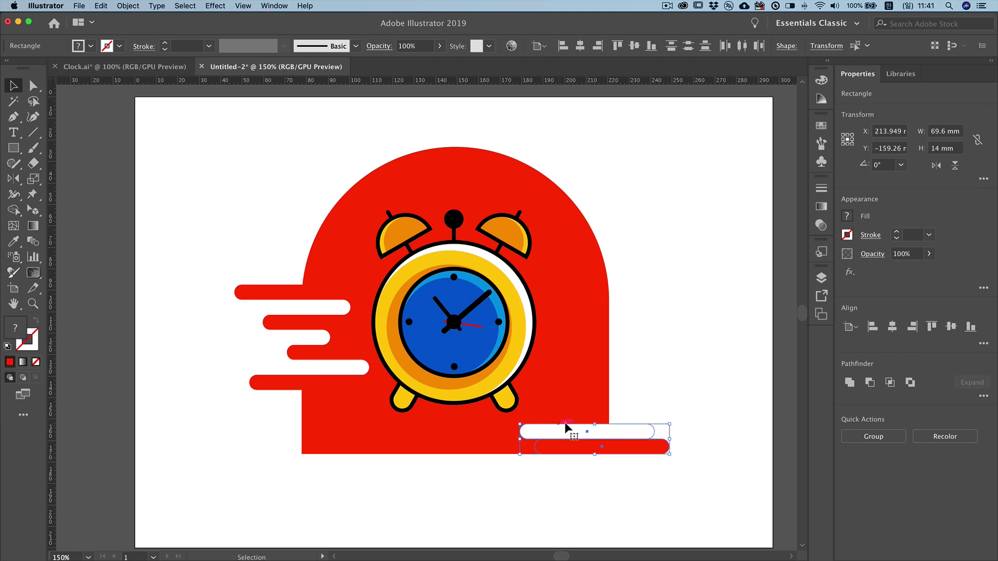
{"action": "left_click", "coordinate": [642, 397]}
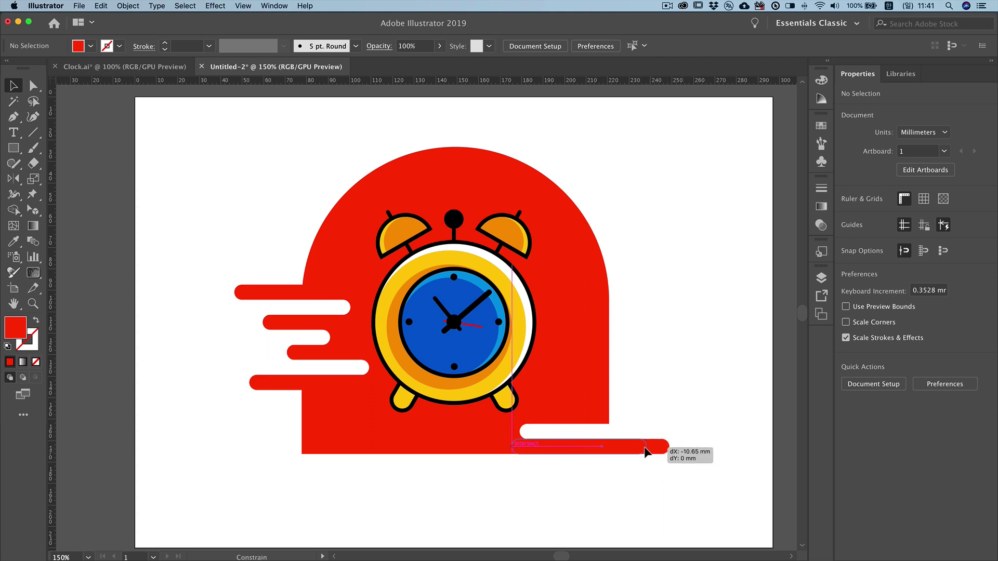
{"action": "left_click_drag", "start_coordinate": [667, 450], "coordinate": [646, 450]}
{"action": "left_click_drag", "start_coordinate": [522, 433], "coordinate": [570, 436]}
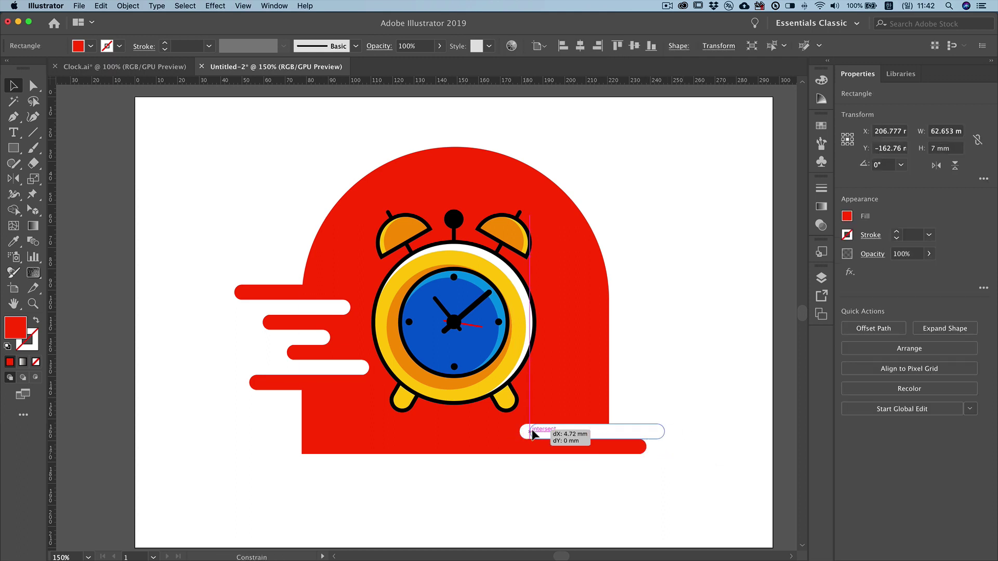
{"action": "left_click", "coordinate": [716, 389]}
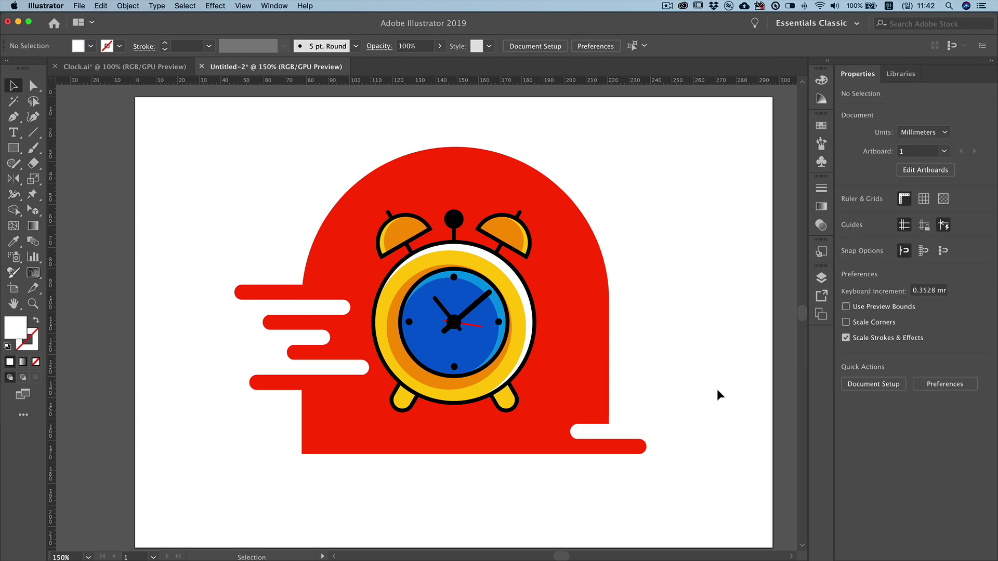
- Draw a flat ellipse under the clock's feet and paste it directly in front of the red arch
{"action": "left_click", "coordinate": [13, 149]}
{"action": "left_click_drag", "start_coordinate": [13, 149], "coordinate": [63, 179]}
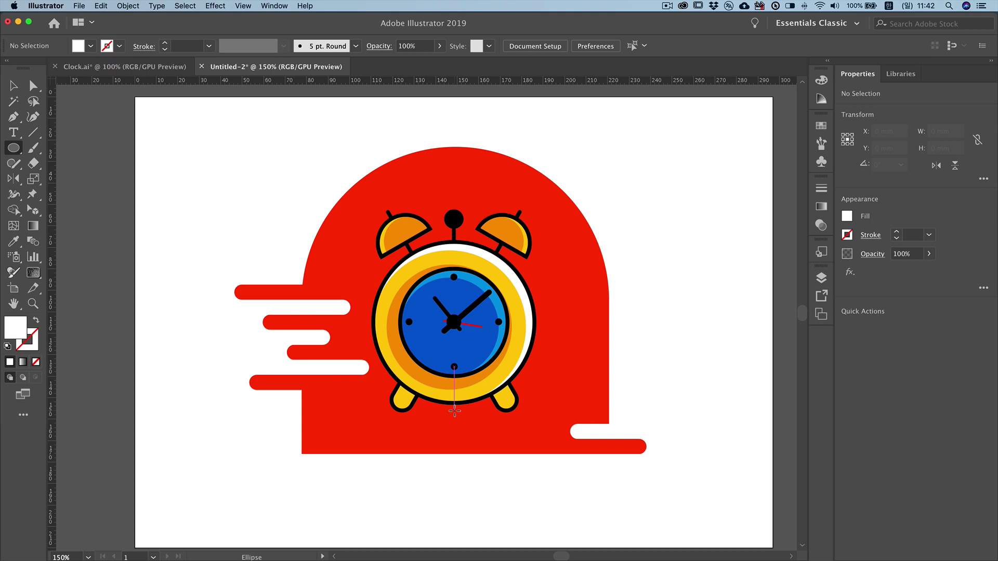
{"action": "left_click_drag", "start_coordinate": [454, 411], "coordinate": [530, 419]}
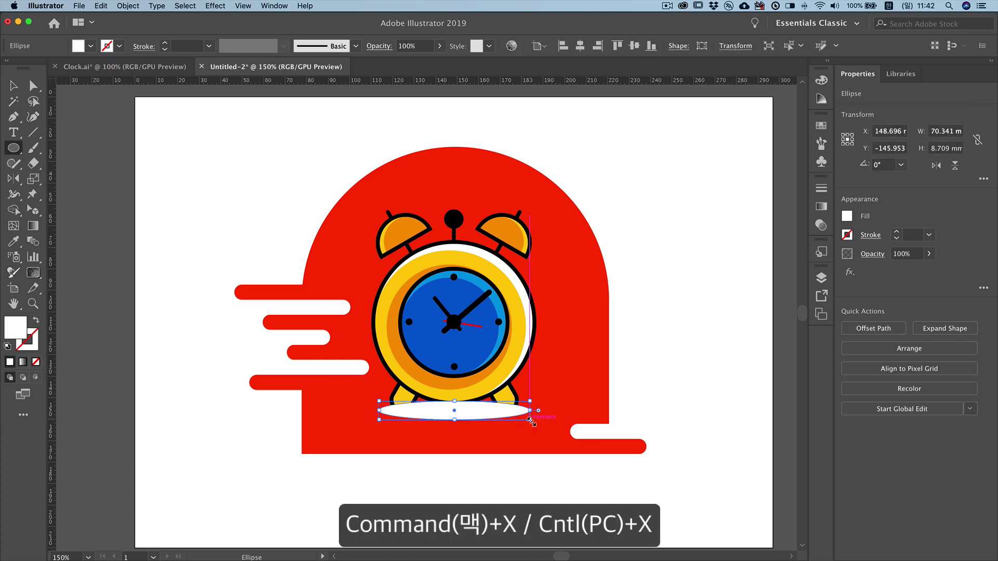
{"action": "key", "text": "super+x"}
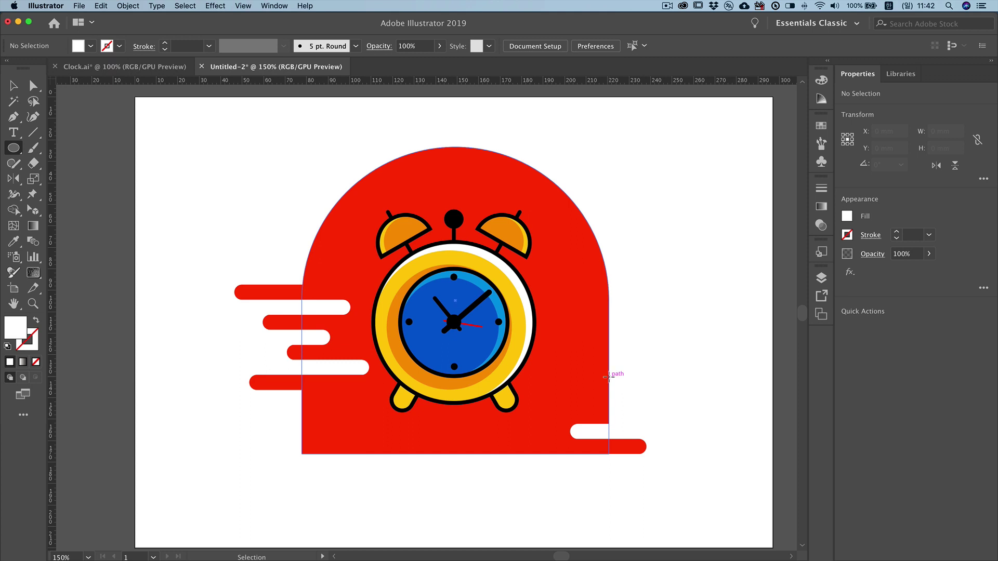
{"action": "left_click", "coordinate": [609, 376], "text": "super"}
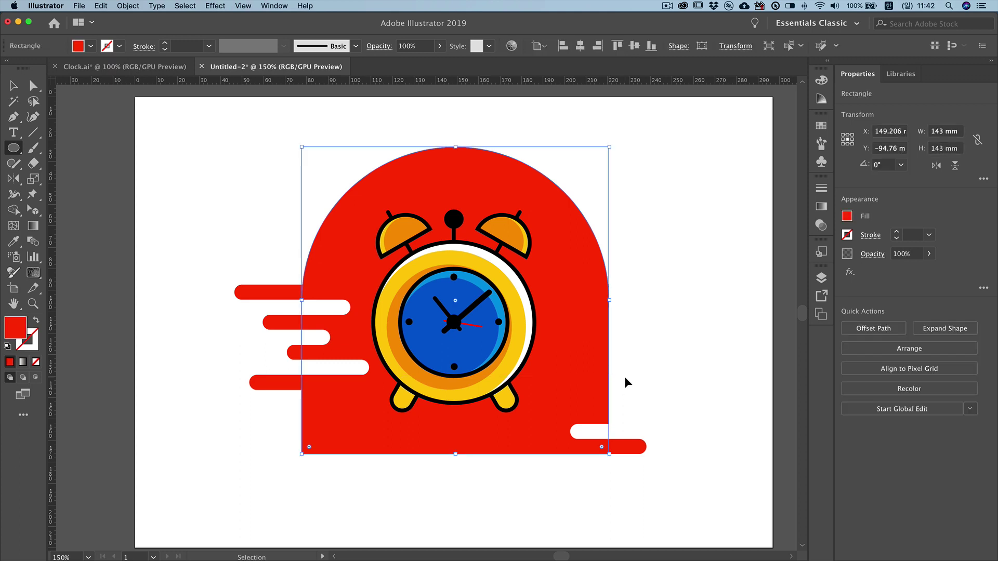
{"action": "key", "text": "super+f"}
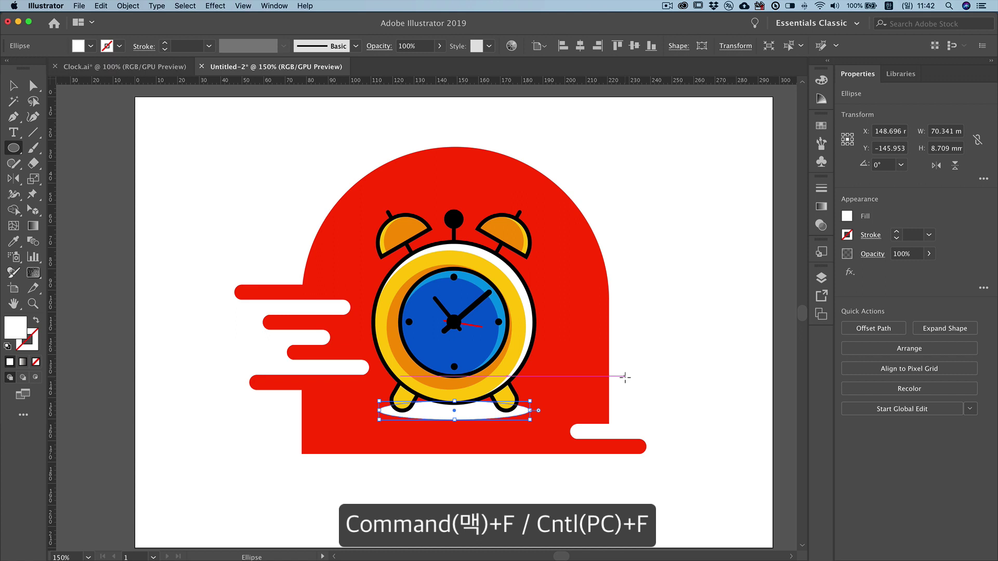
{"action": "left_click", "coordinate": [625, 378], "text": "super"}
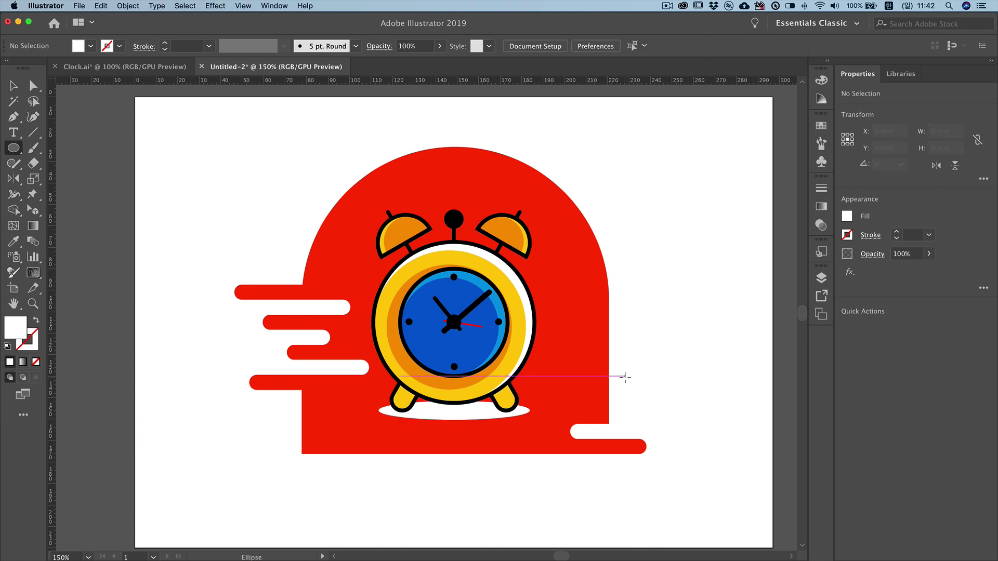
- Fill the ellipse under the clock with black
{"action": "left_click", "coordinate": [495, 418], "text": "super"}
{"action": "left_click", "coordinate": [821, 80]}
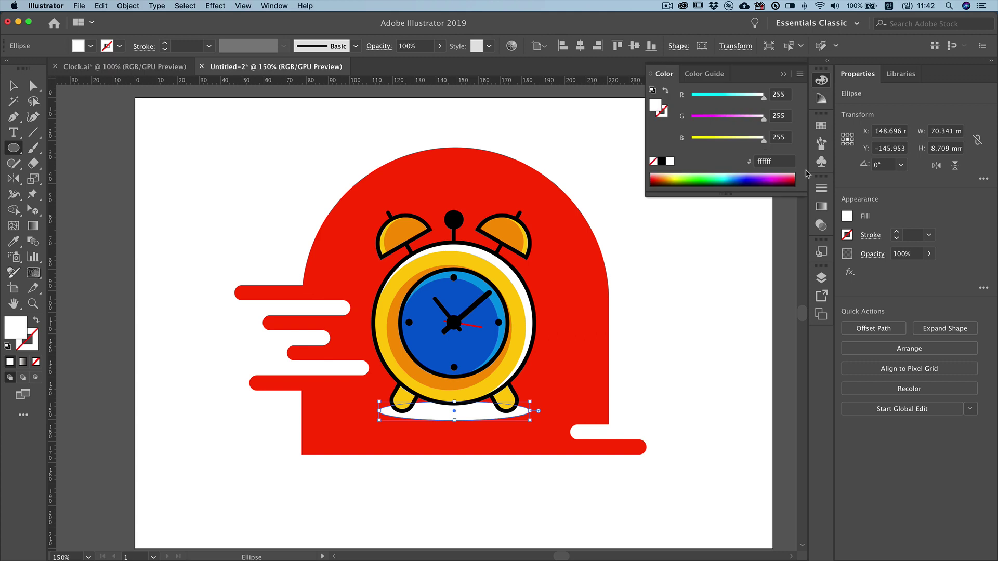
{"action": "left_click", "coordinate": [662, 161]}
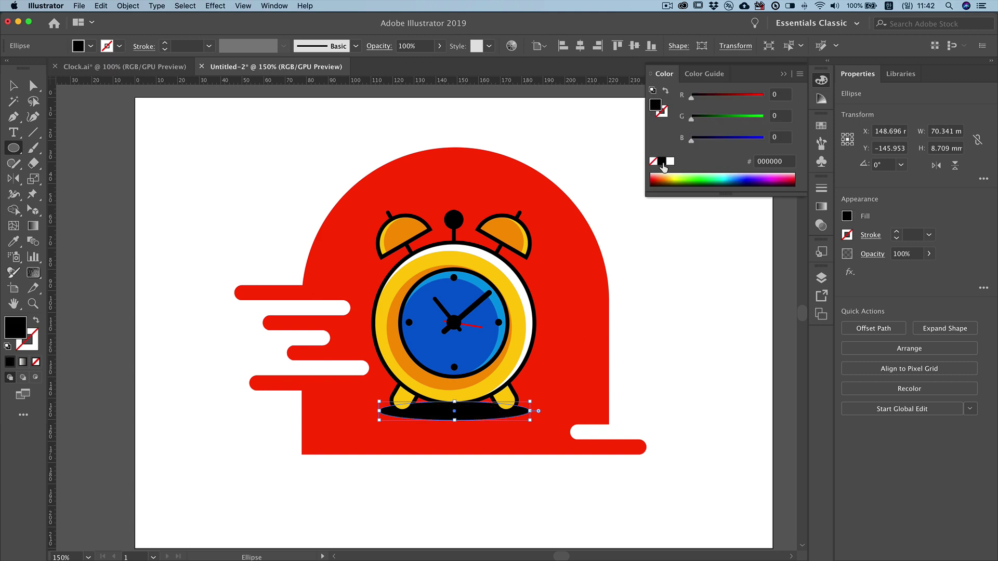
{"action": "left_click", "coordinate": [783, 75]}
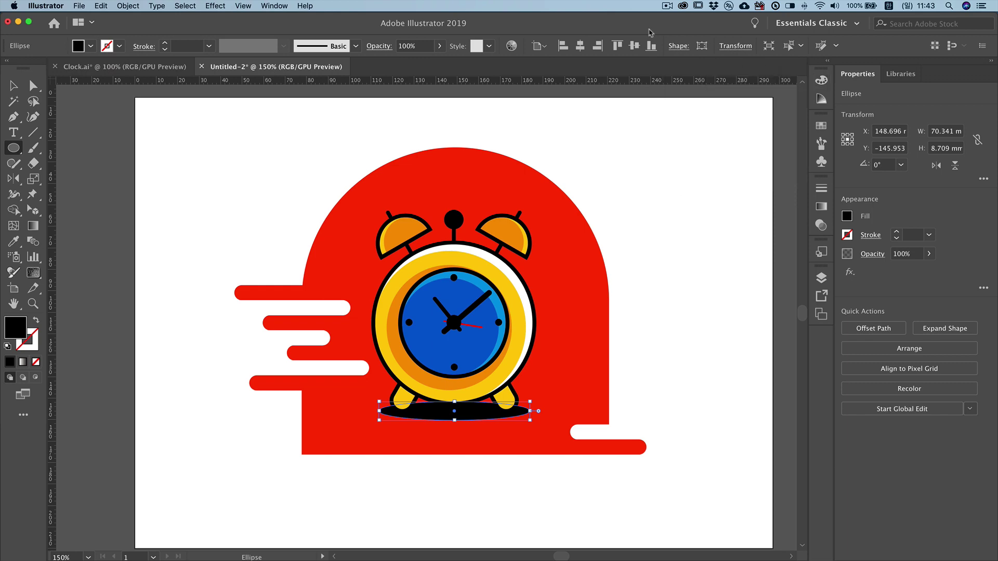
- Set the ellipse's blend mode to Multiply at 30% opacity in the Appearance panel
{"action": "left_click", "coordinate": [269, 6]}
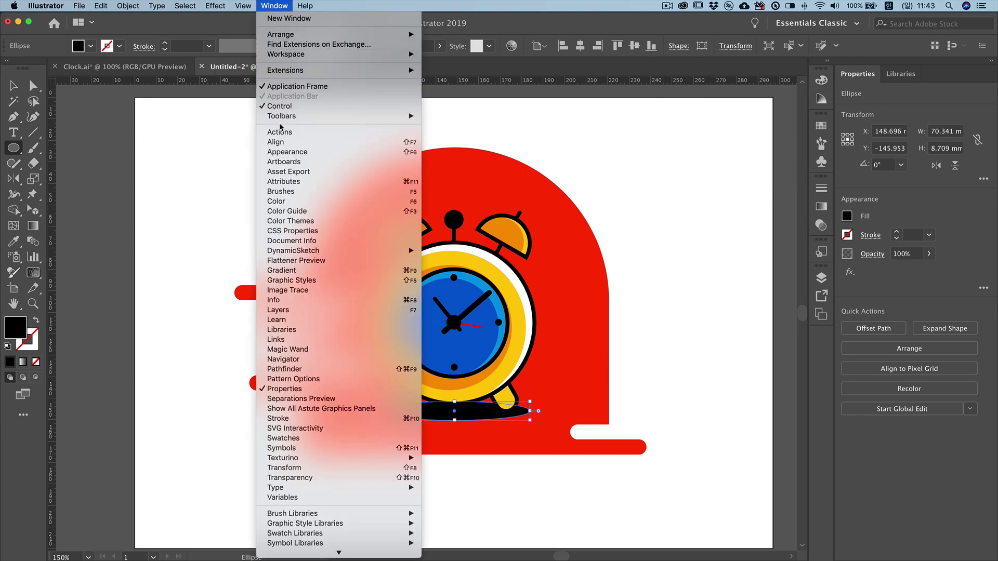
{"action": "left_click", "coordinate": [280, 151]}
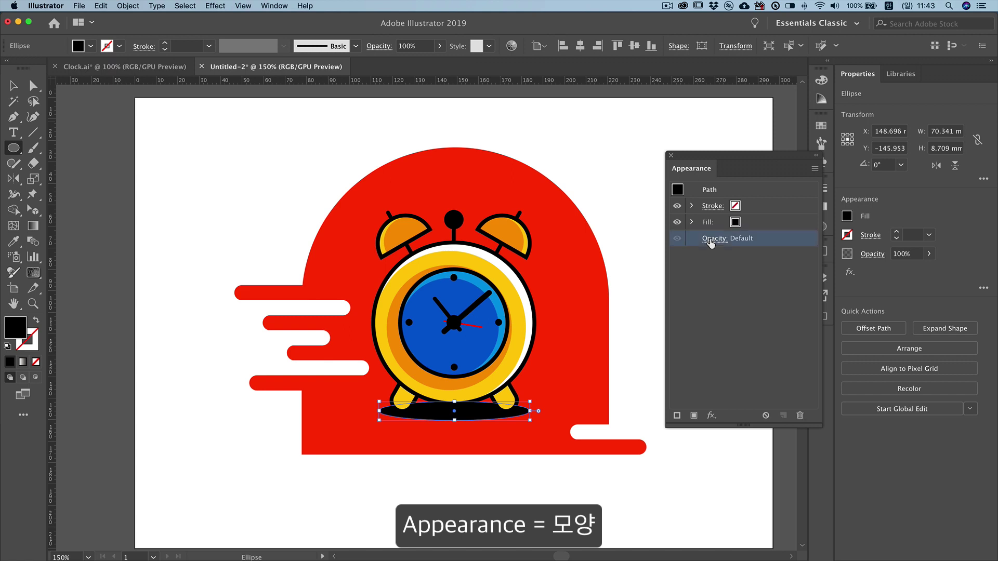
{"action": "left_click", "coordinate": [715, 238]}
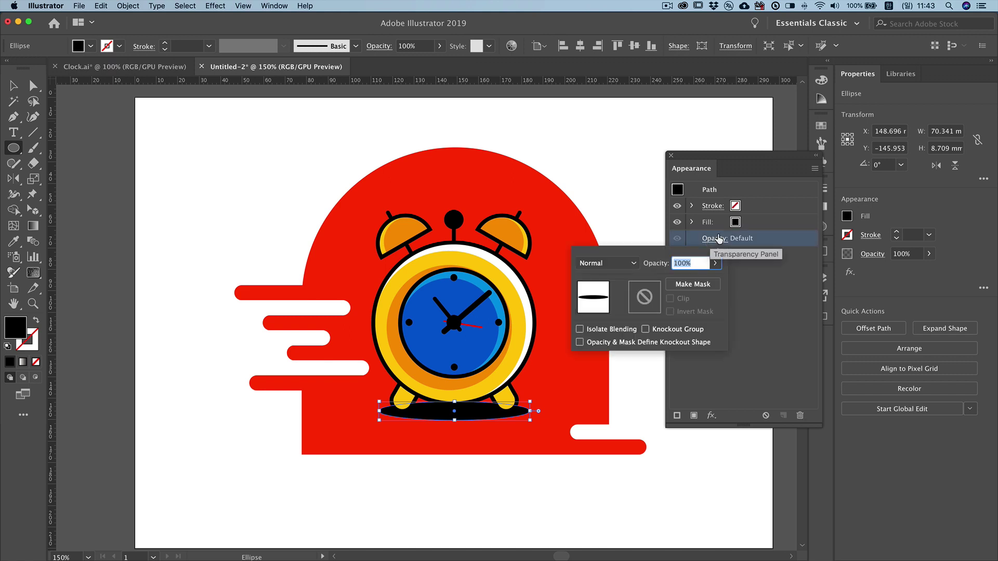
{"action": "left_click", "coordinate": [634, 264]}
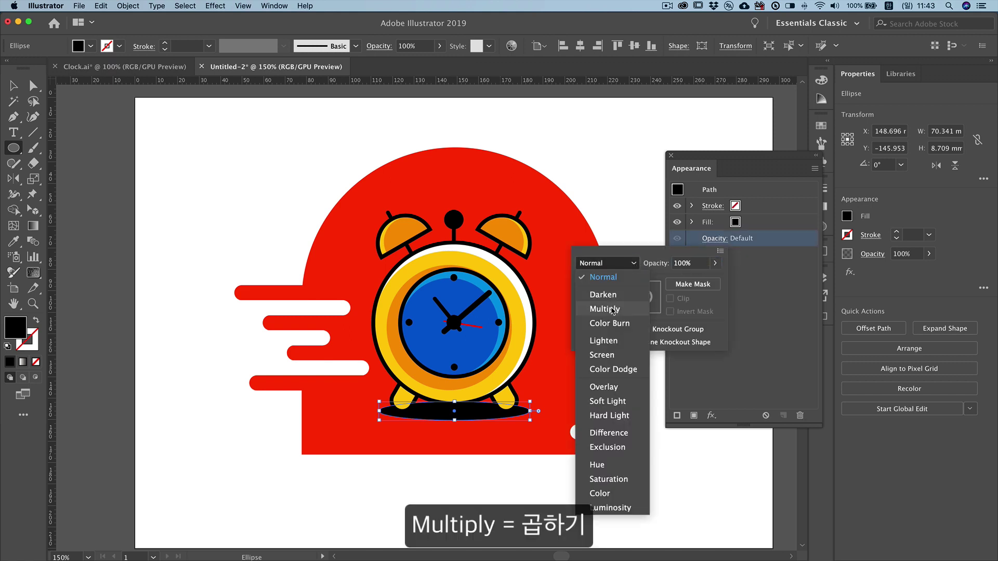
{"action": "left_click", "coordinate": [604, 308]}
{"action": "left_click", "coordinate": [715, 263]}
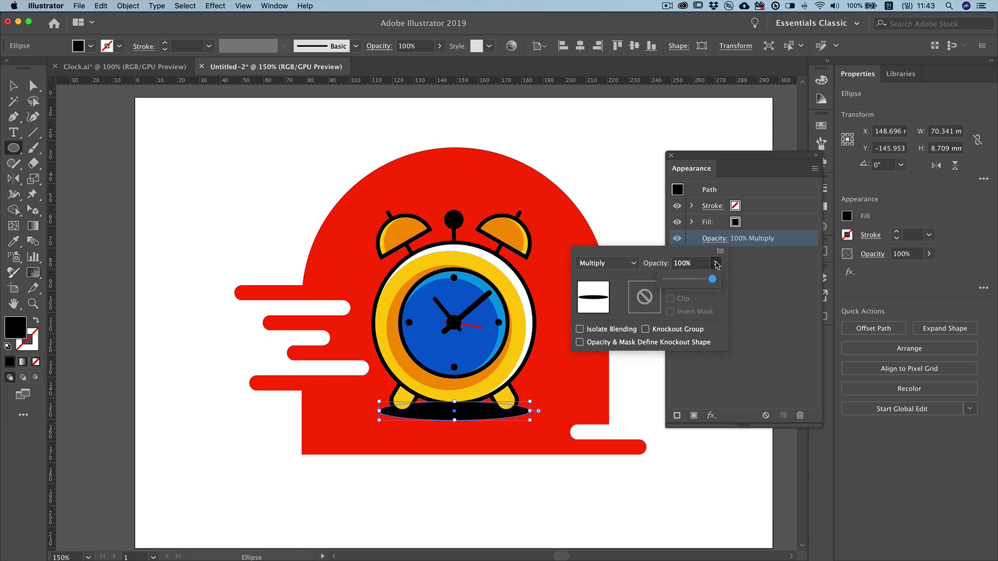
{"action": "left_click_drag", "start_coordinate": [712, 281], "coordinate": [675, 282]}
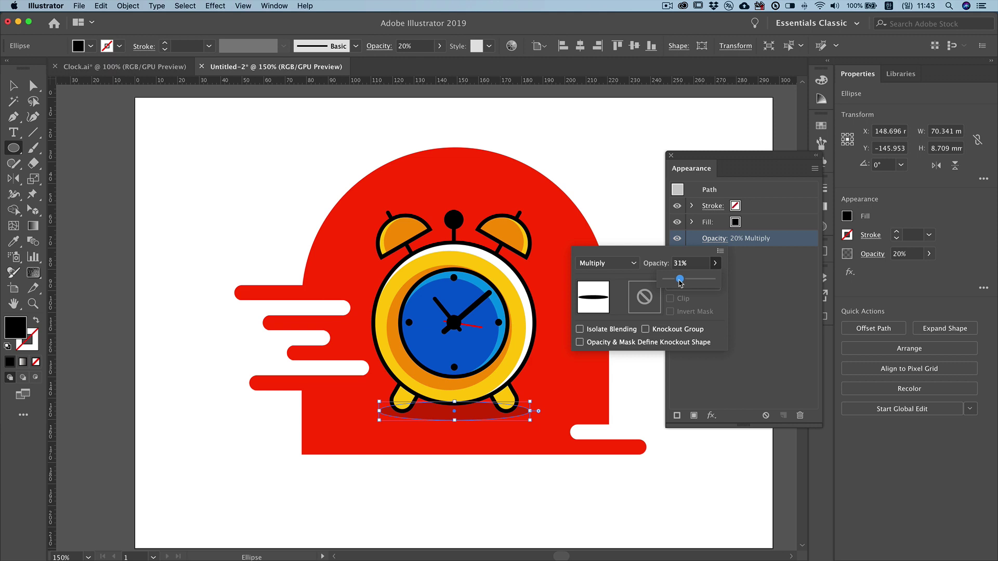
{"action": "left_click", "coordinate": [636, 207]}
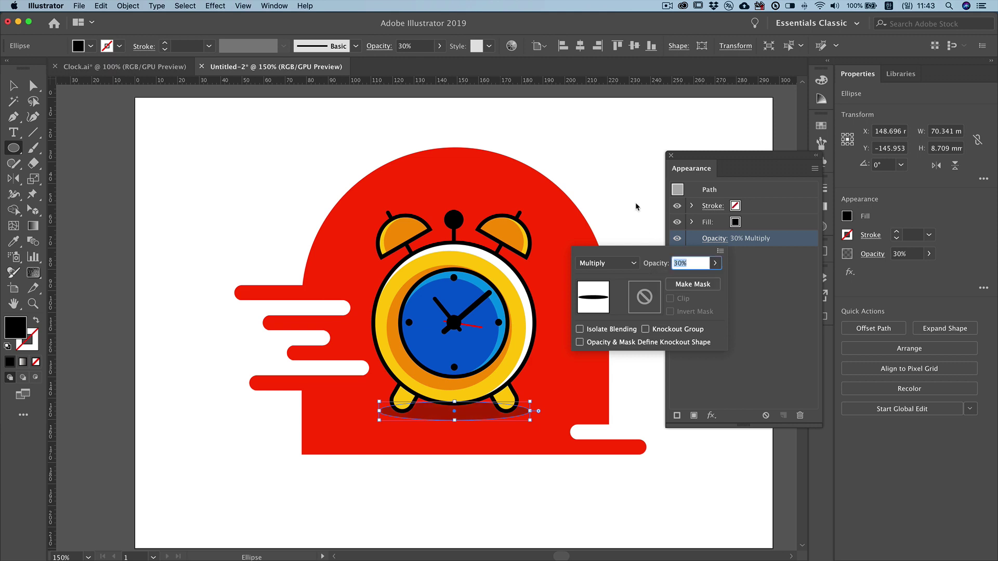
{"action": "left_click", "coordinate": [671, 156]}
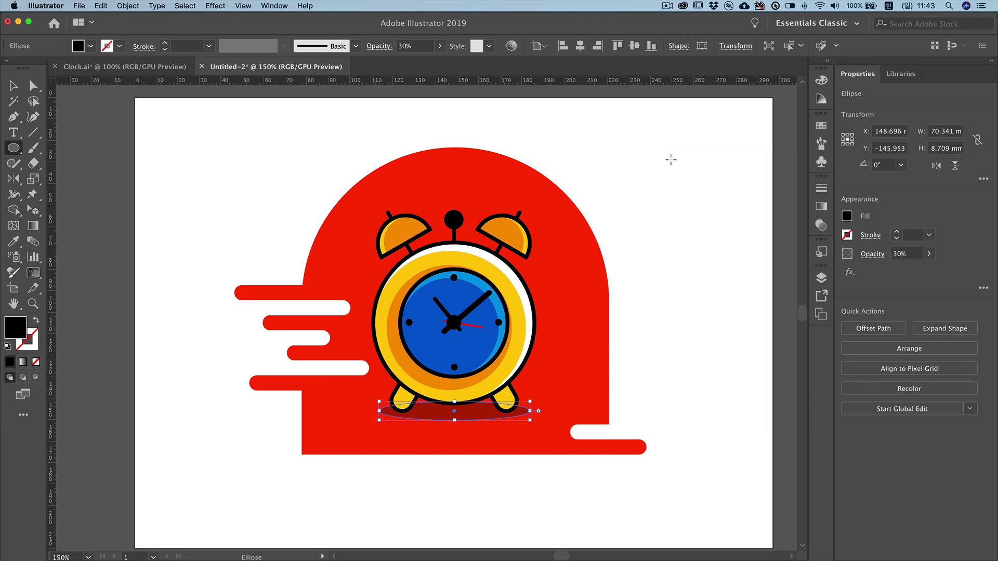
- Zoom to 300% on the bells and cut a gap in the left bell's upper-left outline
{"action": "key", "text": "super+shift+a"}
{"action": "left_click", "coordinate": [430, 318]}
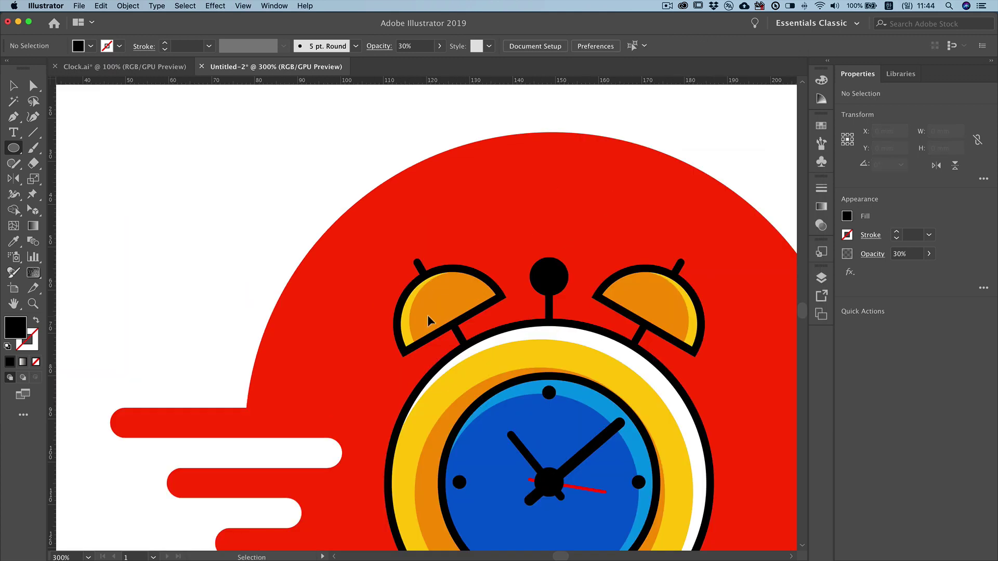
{"action": "left_click", "coordinate": [415, 284], "text": "super"}
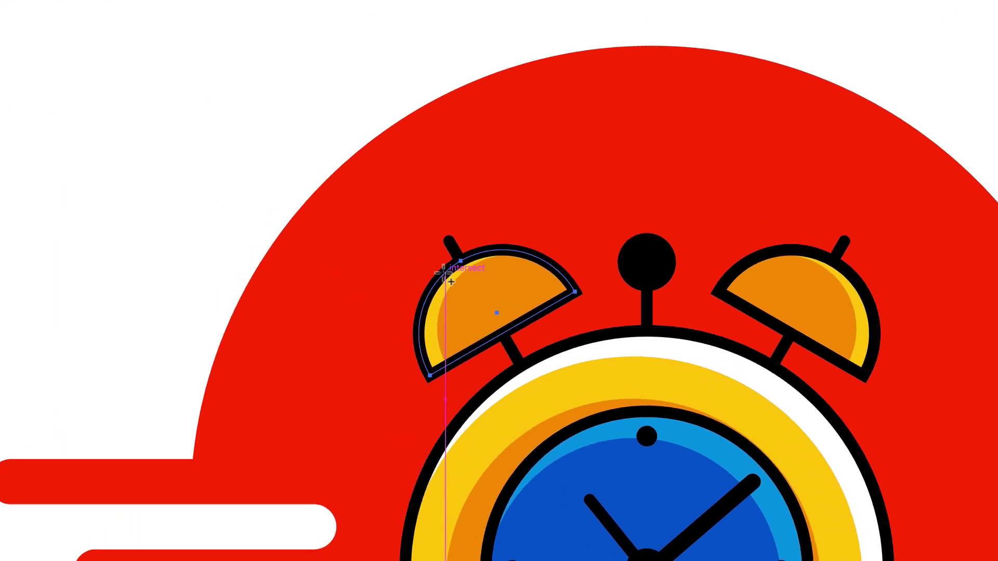
{"action": "left_click", "coordinate": [446, 272]}
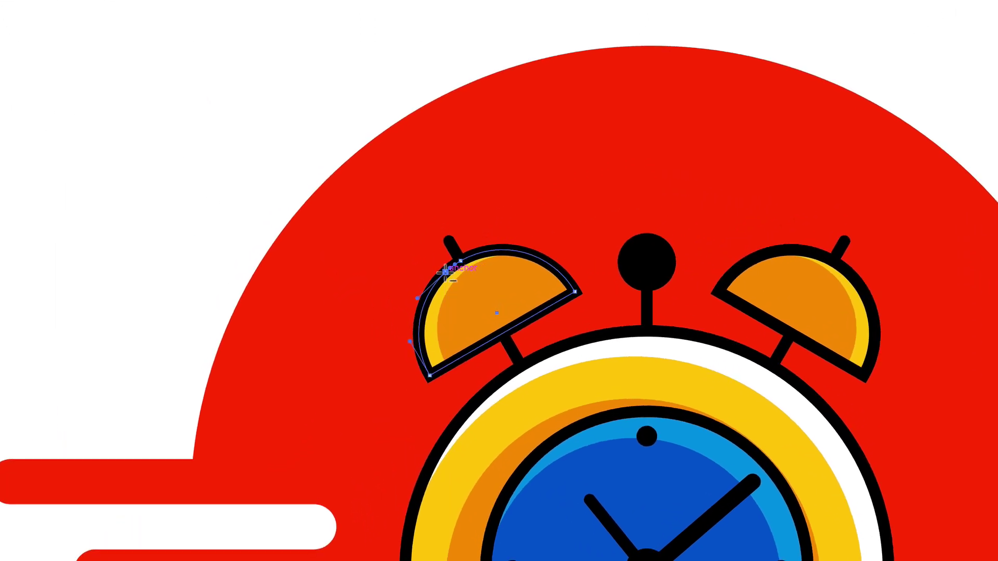
{"action": "left_click", "coordinate": [420, 315]}
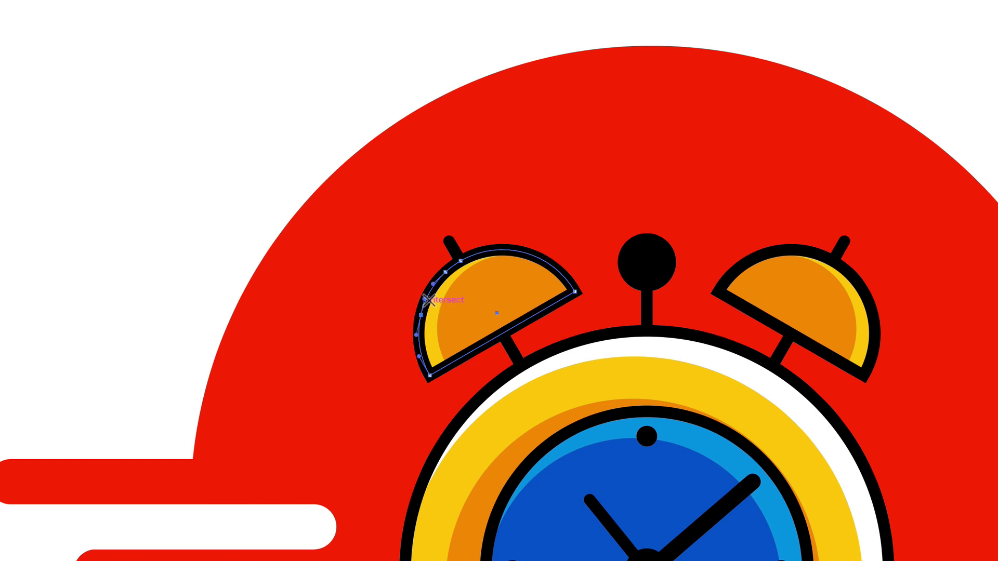
{"action": "left_click", "coordinate": [430, 294]}
{"action": "key", "text": "Delete"}
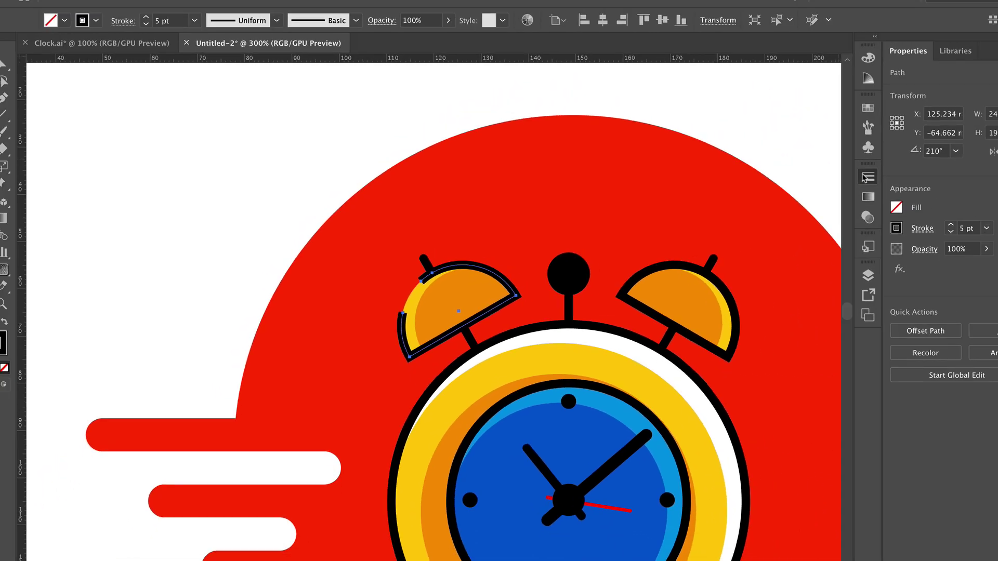
- Give the broken left bell outline's open ends round caps
{"action": "left_click", "coordinate": [821, 187]}
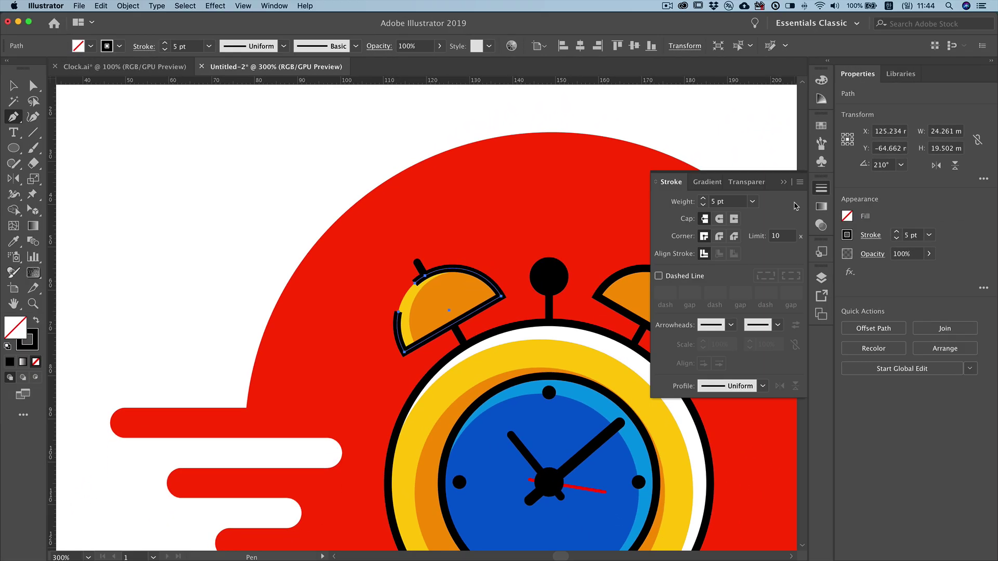
{"action": "left_click", "coordinate": [719, 219]}
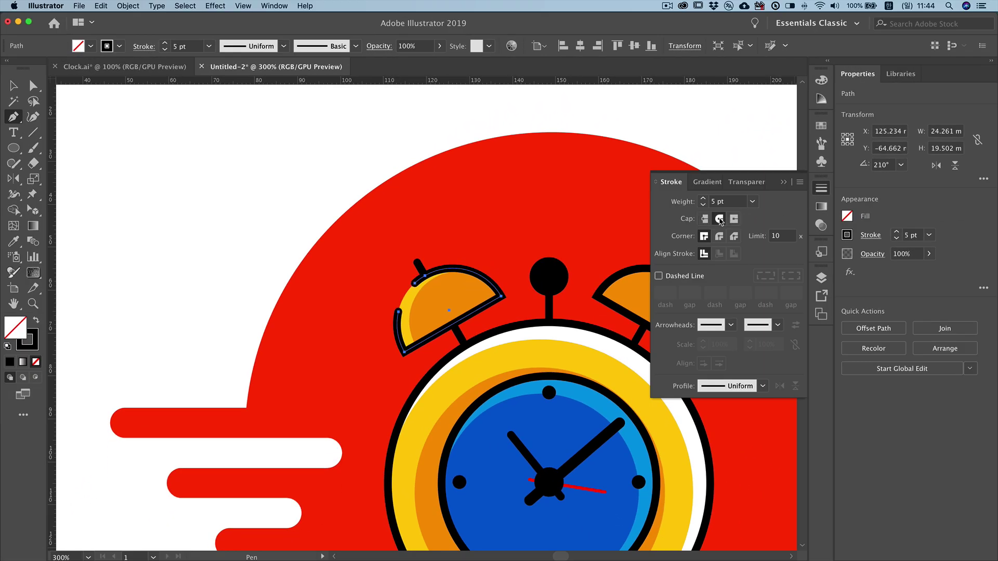
{"action": "left_click", "coordinate": [709, 123], "text": "super"}
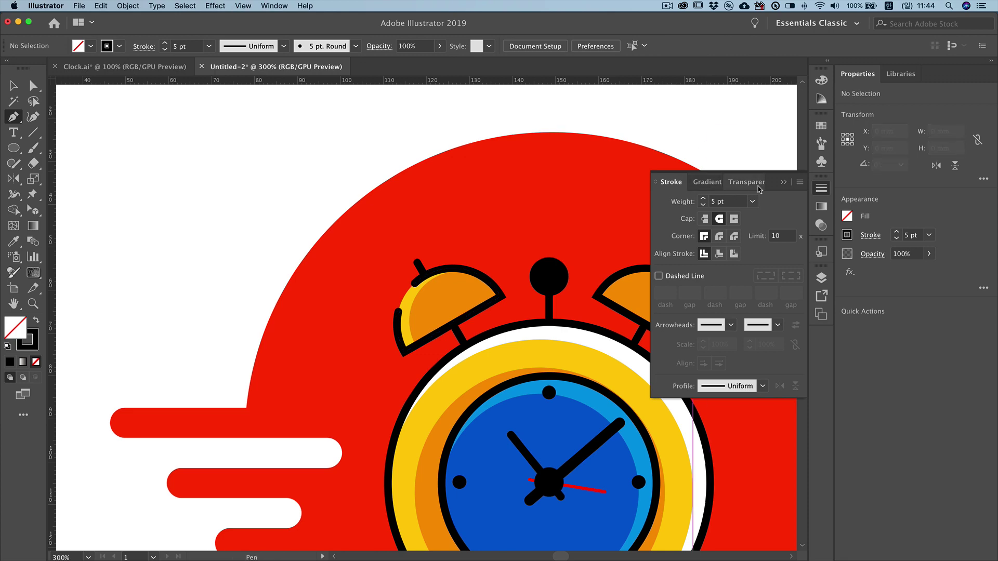
{"action": "left_click", "coordinate": [783, 182]}
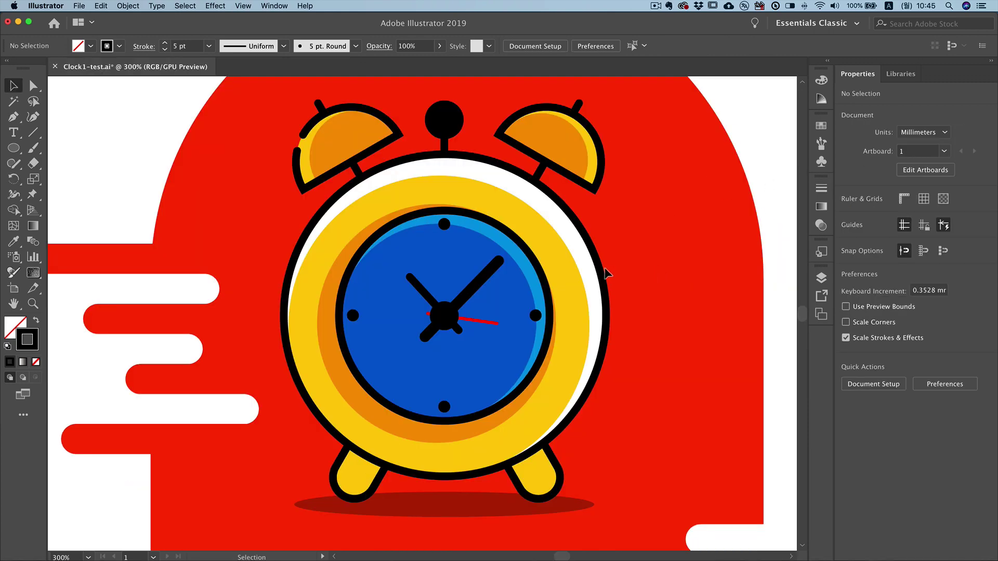
- Open a first gap near the top of the clock's outer rim, upper-right arc
{"action": "left_click", "coordinate": [605, 269]}
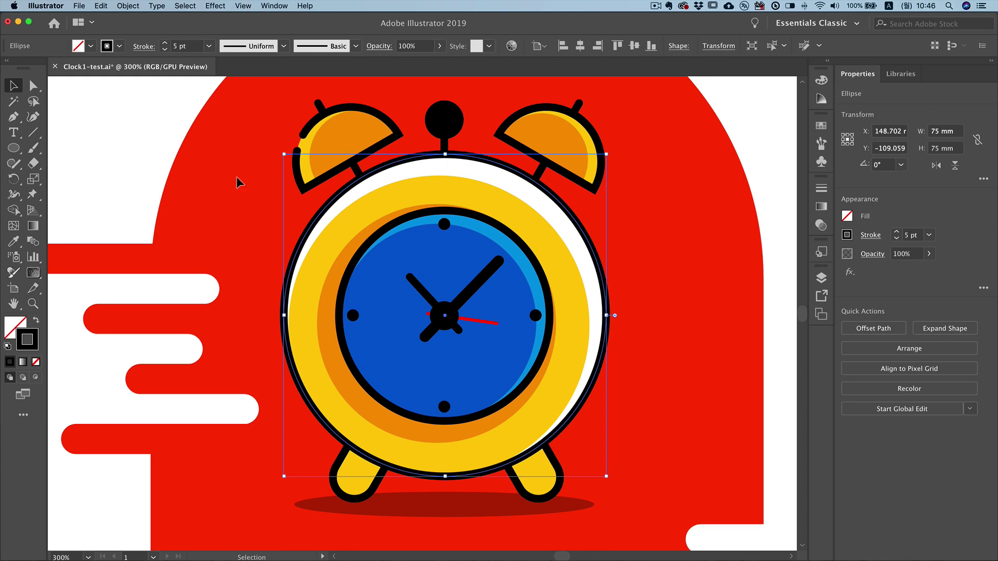
{"action": "left_click", "coordinate": [14, 116]}
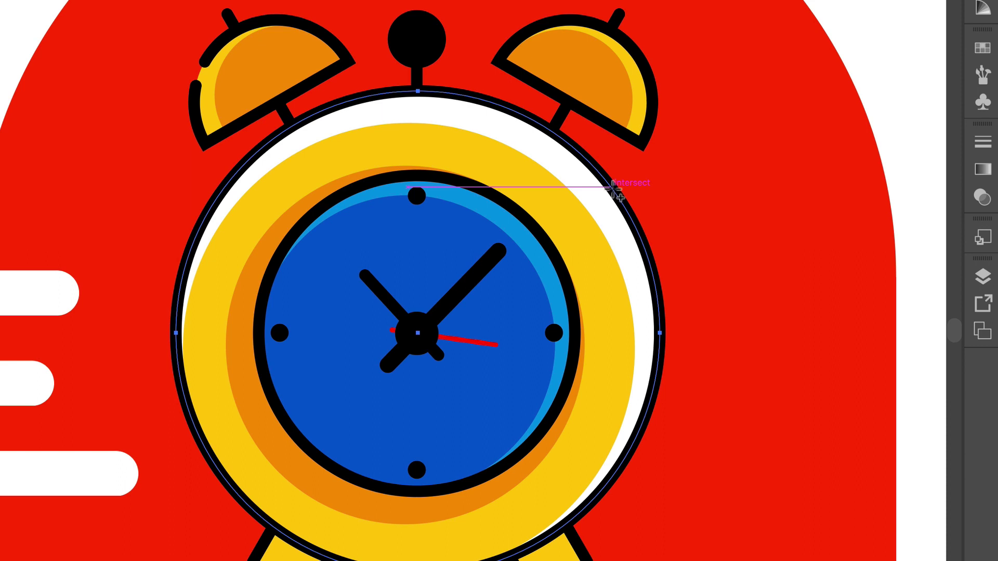
{"action": "left_click", "coordinate": [611, 187]}
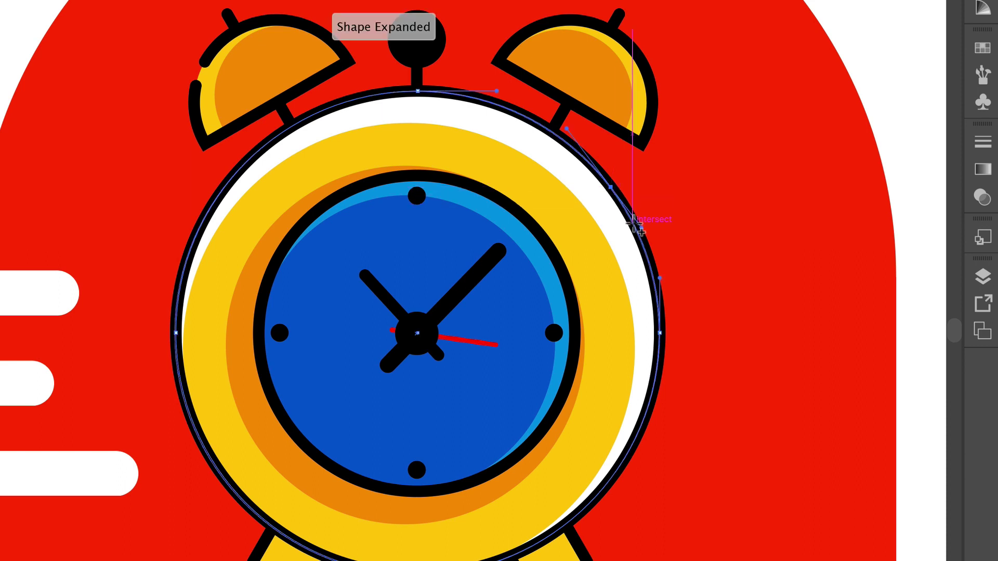
{"action": "left_click", "coordinate": [621, 201]}
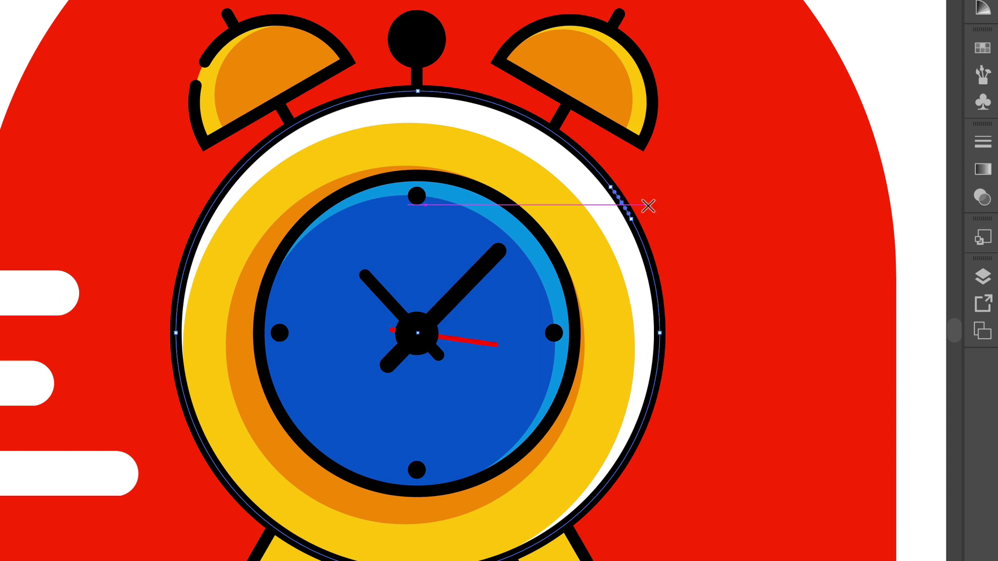
{"action": "key", "text": "Delete"}
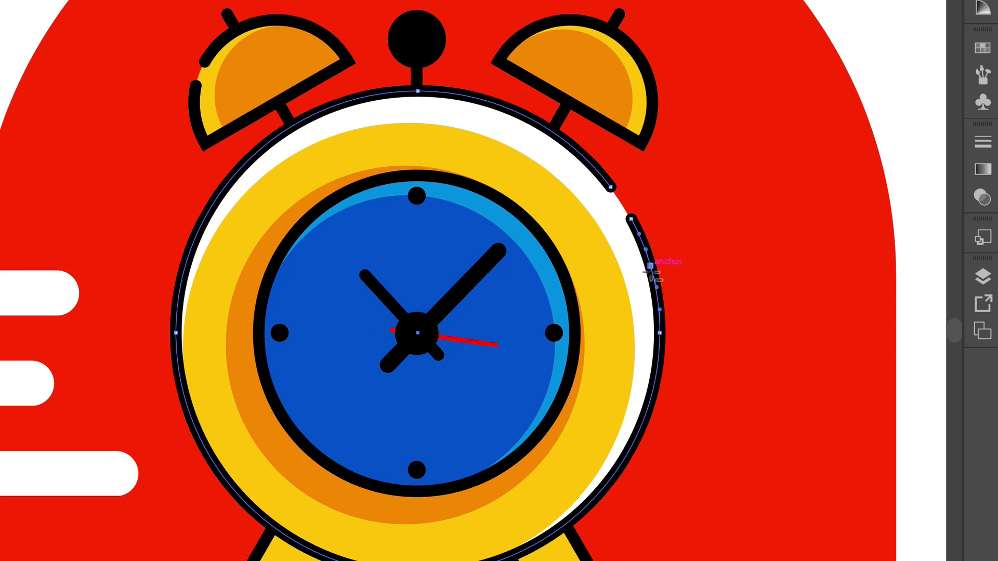
- Cut a second gap lower on the rim's right arc, leaving a short highlight dash
{"action": "left_click", "coordinate": [650, 266]}
{"action": "left_click", "coordinate": [657, 306]}
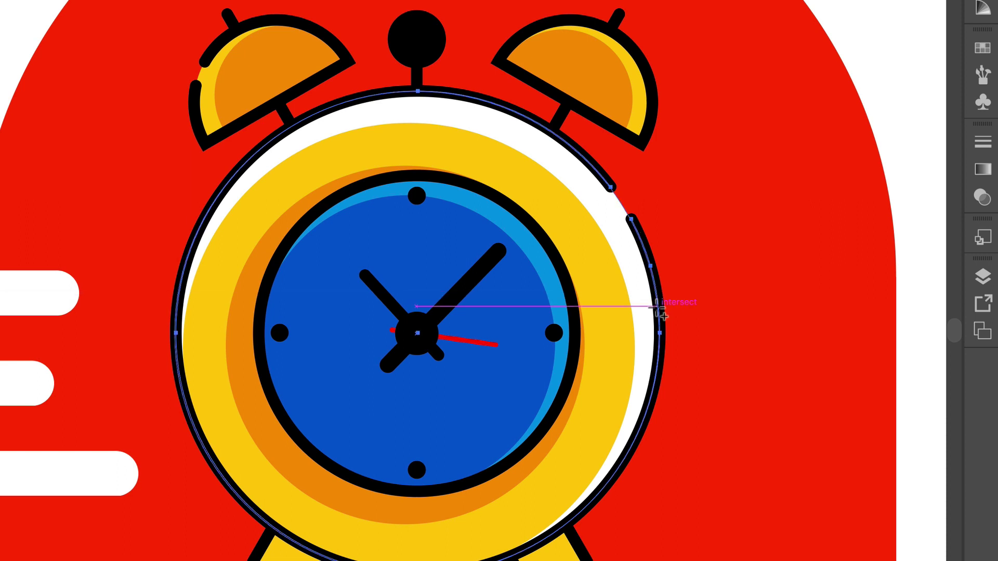
{"action": "left_click", "coordinate": [655, 286]}
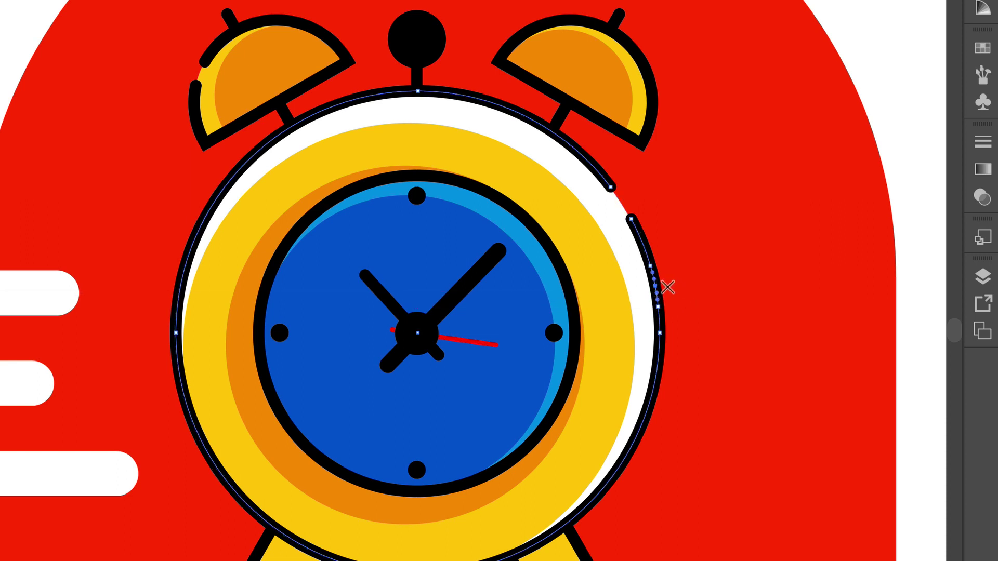
{"action": "key", "text": "Delete"}
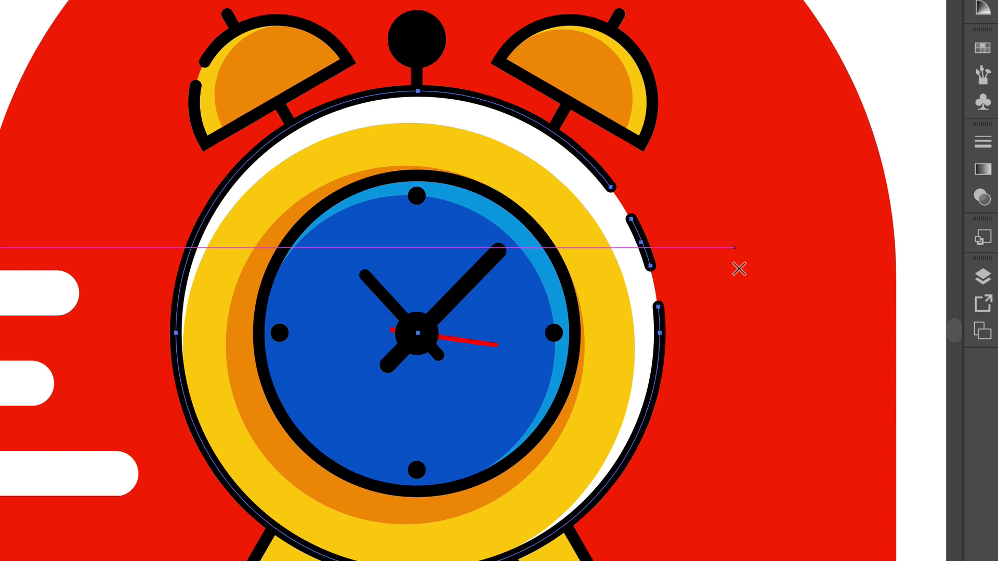
{"action": "key", "text": "super+shift+a"}
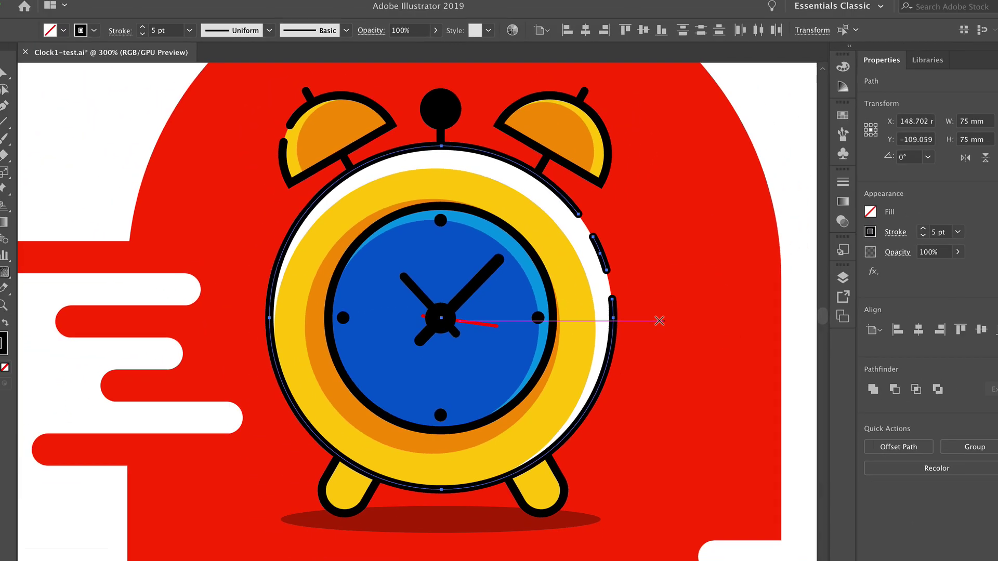
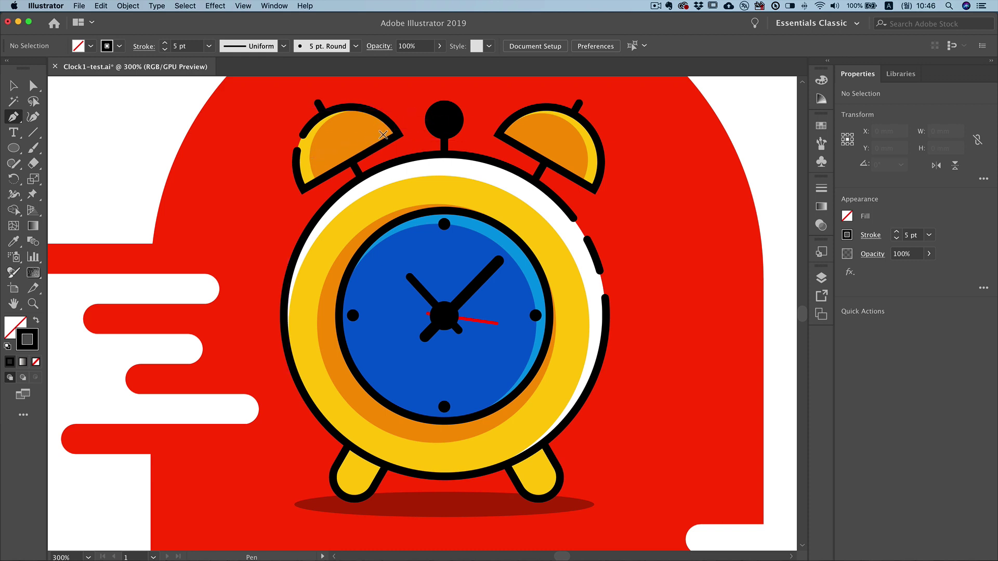
- Nudge the left bell's orange inner shape down so it sits inside the black outline
{"action": "left_click", "coordinate": [13, 86]}
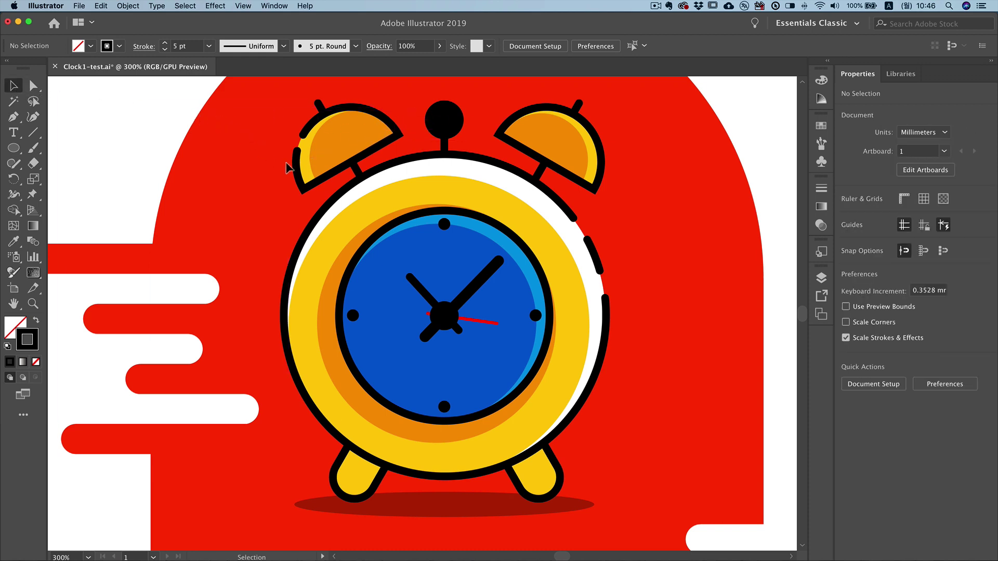
{"action": "left_click_drag", "start_coordinate": [312, 171], "coordinate": [303, 184]}
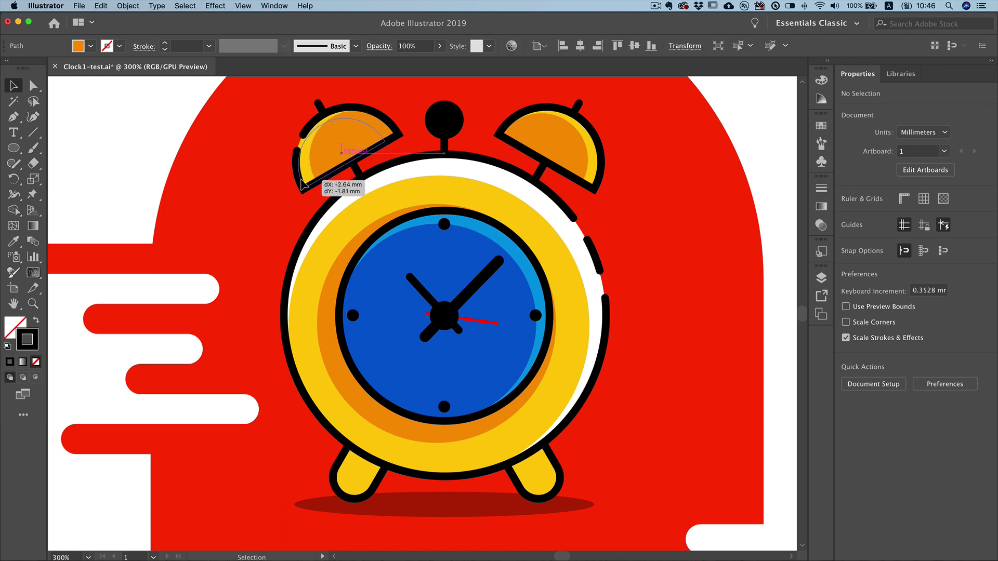
{"action": "left_click_drag", "start_coordinate": [303, 184], "coordinate": [303, 185]}
{"action": "left_click", "coordinate": [235, 189]}
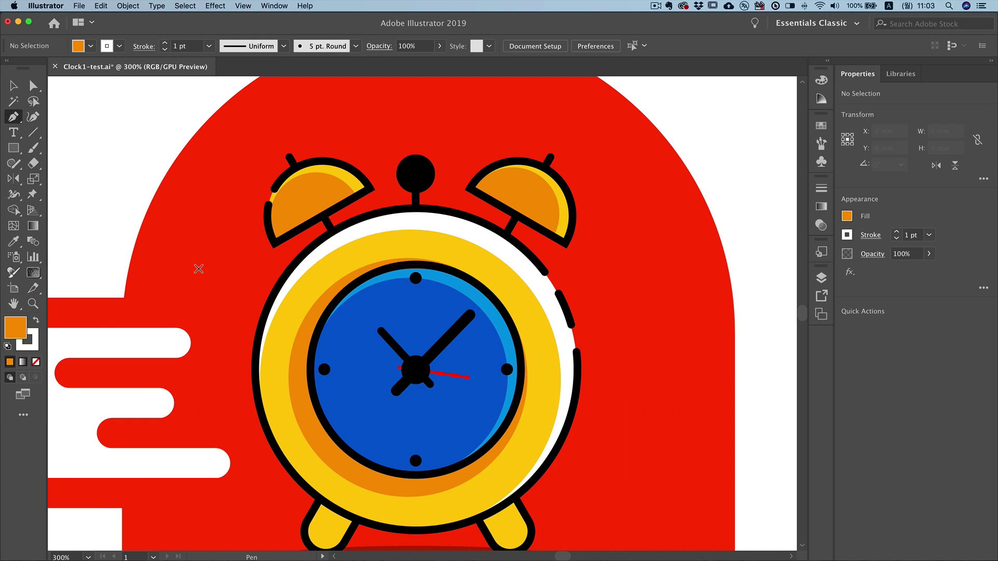
- Draw a short horizontal line left of the clock with no fill and a white 5 pt round-capped stroke
{"action": "left_click", "coordinate": [198, 268]}
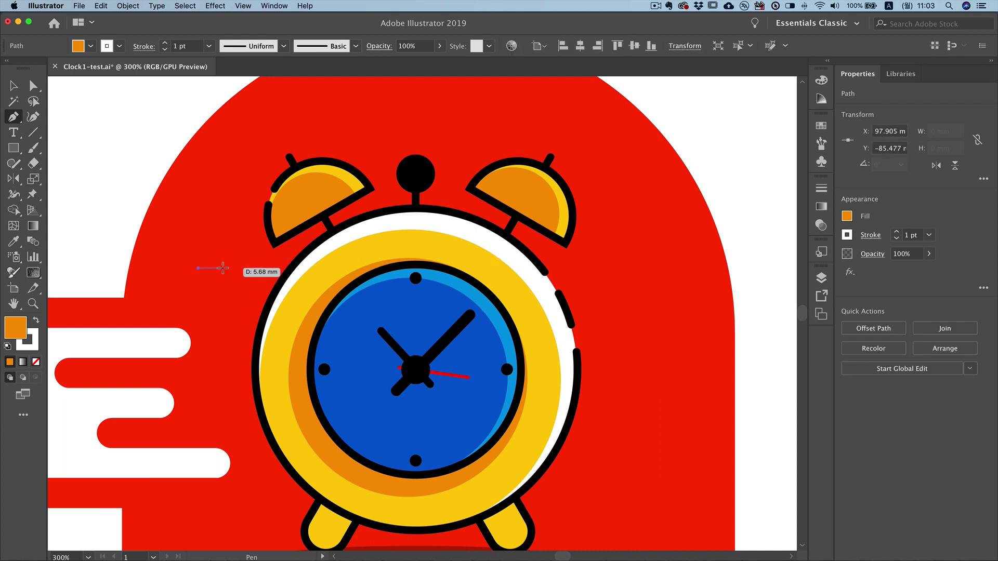
{"action": "left_click", "coordinate": [224, 269]}
{"action": "left_click", "coordinate": [821, 80]}
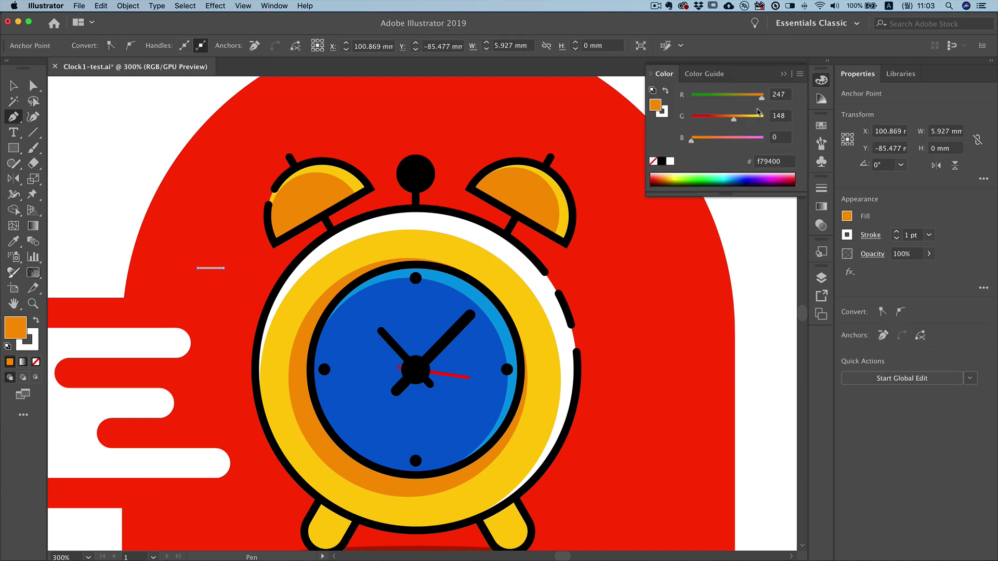
{"action": "left_click", "coordinate": [653, 161]}
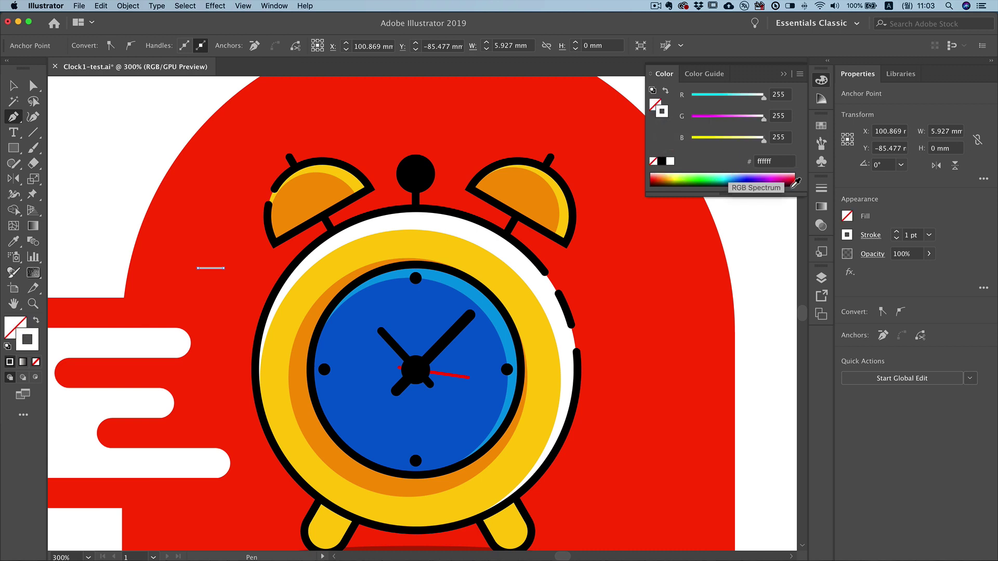
{"action": "left_click", "coordinate": [821, 188]}
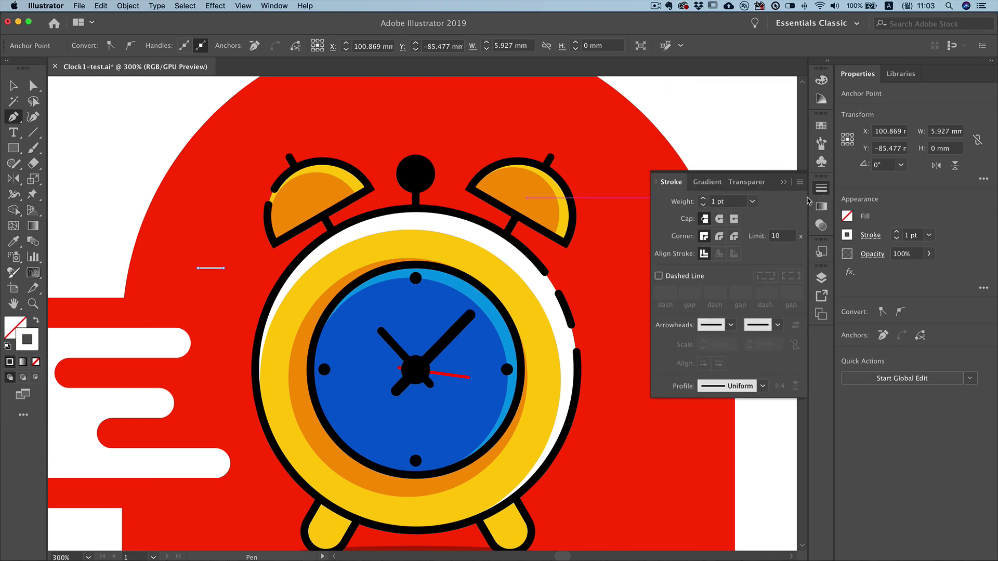
{"action": "left_click", "coordinate": [702, 200]}
{"action": "left_click", "coordinate": [701, 200]}
{"action": "left_click", "coordinate": [702, 199]}
{"action": "left_click", "coordinate": [719, 220]}
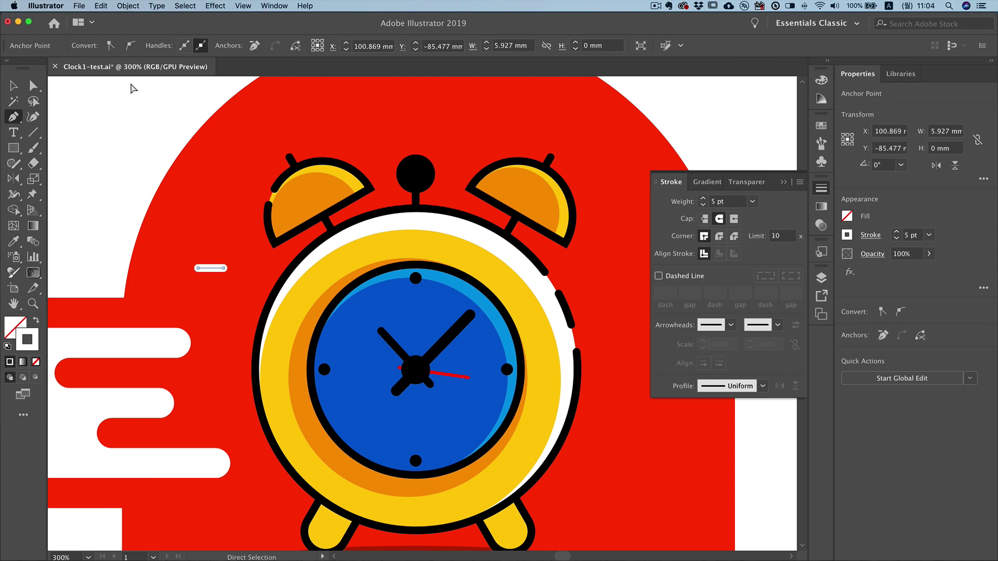
{"action": "left_click", "coordinate": [185, 255], "text": "super"}
- Paste a copy of the line in front and rotate it 90° to form a plus
{"action": "left_click", "coordinate": [209, 269], "text": "super"}
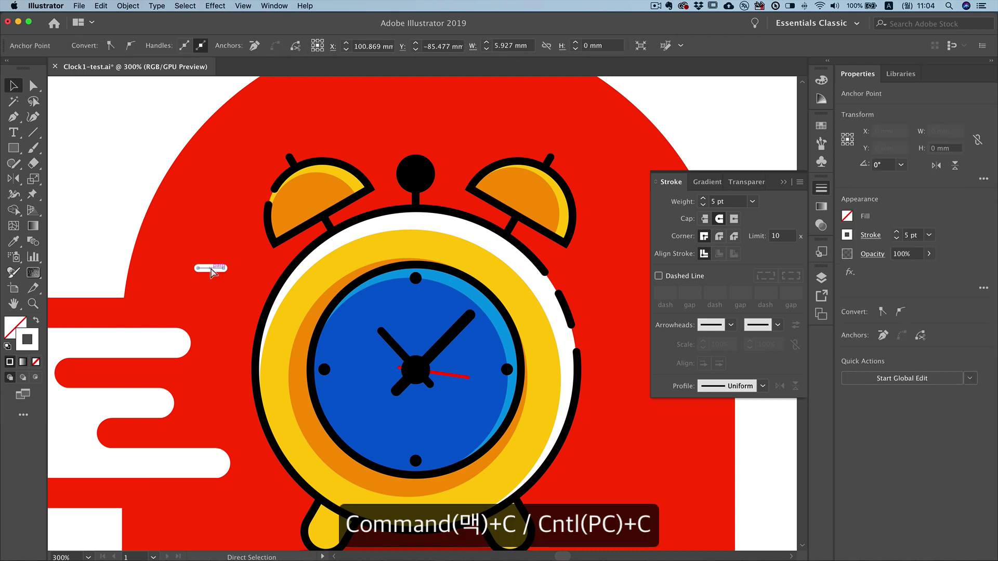
{"action": "key", "text": "super+c"}
{"action": "key", "text": "super+f"}
{"action": "left_click", "coordinate": [196, 239], "text": "super"}
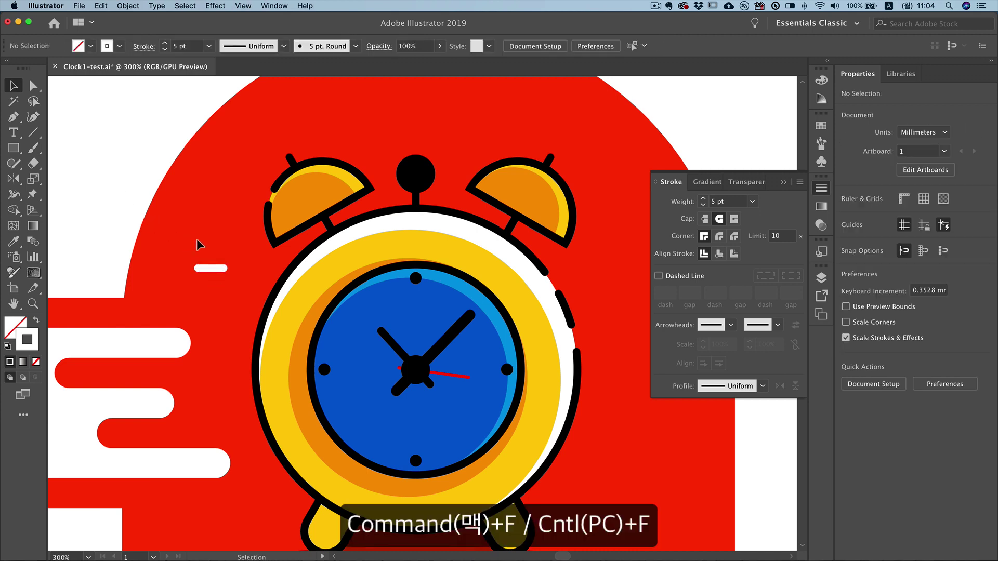
{"action": "left_click", "coordinate": [210, 268], "text": "super"}
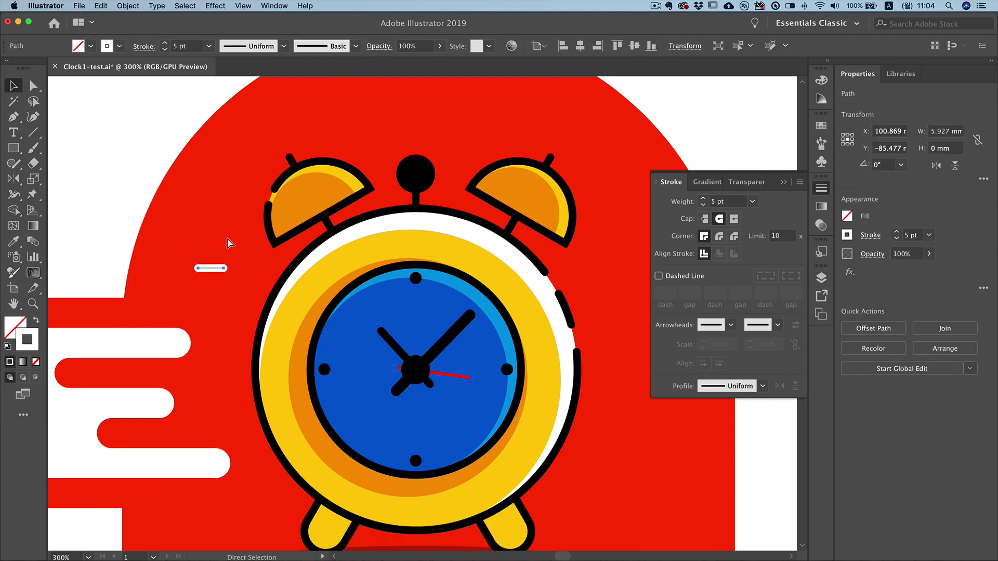
{"action": "left_click_drag", "start_coordinate": [227, 261], "coordinate": [216, 298]}
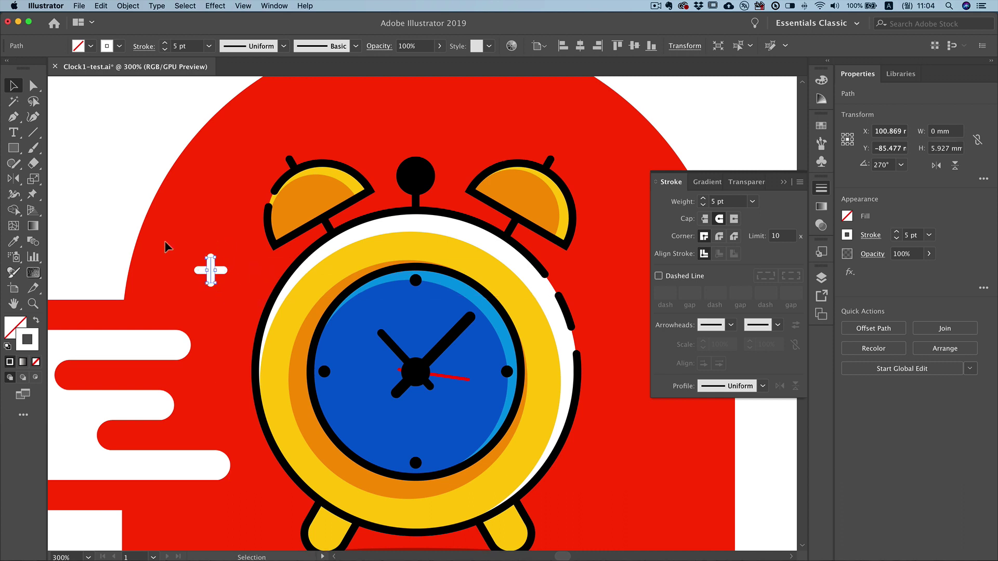
{"action": "left_click", "coordinate": [107, 200]}
{"action": "scroll", "coordinate": [100, 194], "scroll_direction": "up", "scroll_amount": 2}
{"action": "scroll", "coordinate": [101, 194], "scroll_direction": "right", "scroll_amount": 4}
{"action": "left_click", "coordinate": [14, 148]}
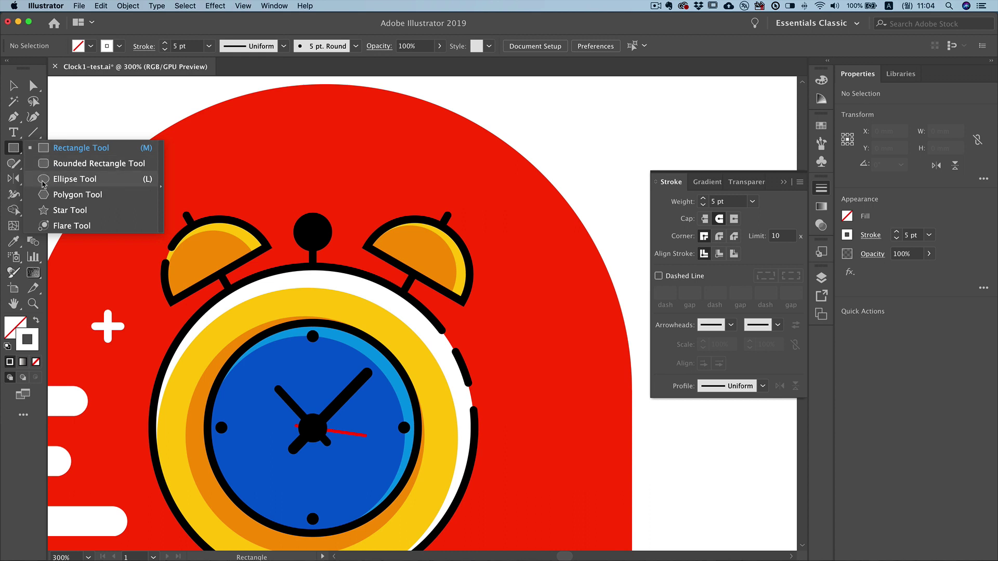
- Draw a roughly 7.5 mm white ring above the clock and a smaller ring beside the right bell
{"action": "left_click", "coordinate": [74, 179]}
{"action": "left_click_drag", "start_coordinate": [246, 153], "coordinate": [269, 172]}
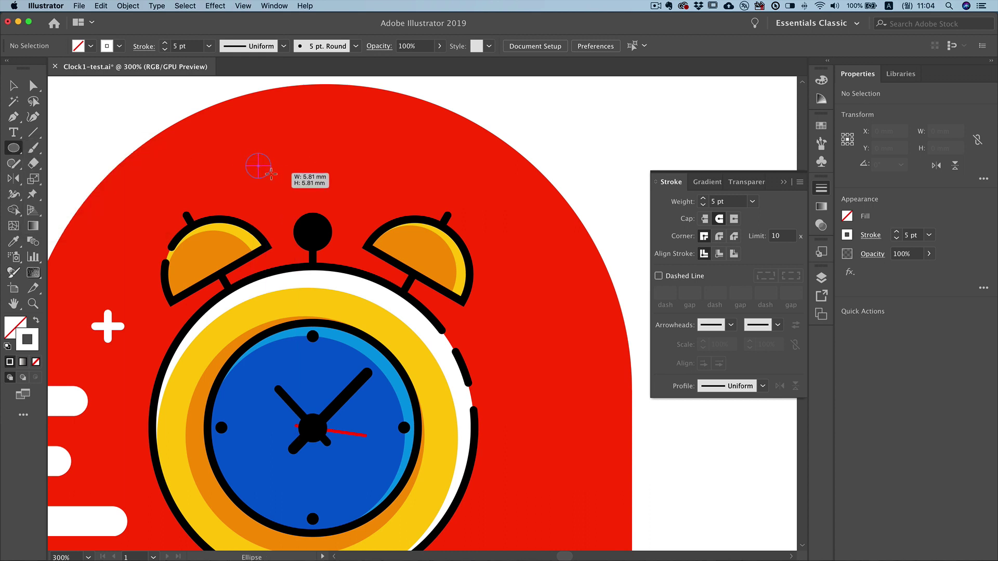
{"action": "left_click_drag", "start_coordinate": [270, 172], "coordinate": [281, 184]}
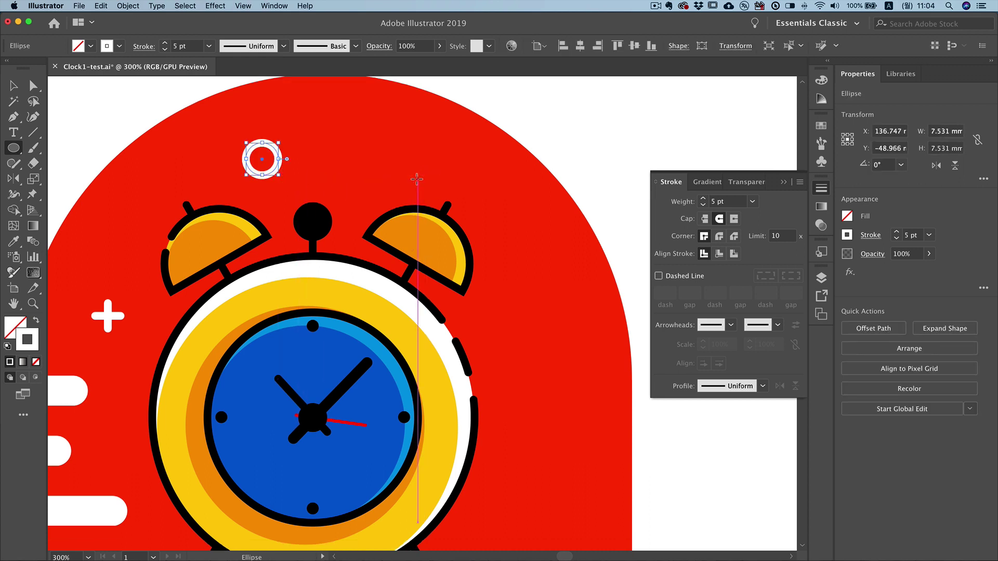
{"action": "scroll", "coordinate": [441, 203], "scroll_direction": "down", "scroll_amount": 2}
{"action": "scroll", "coordinate": [441, 203], "scroll_direction": "right", "scroll_amount": 2}
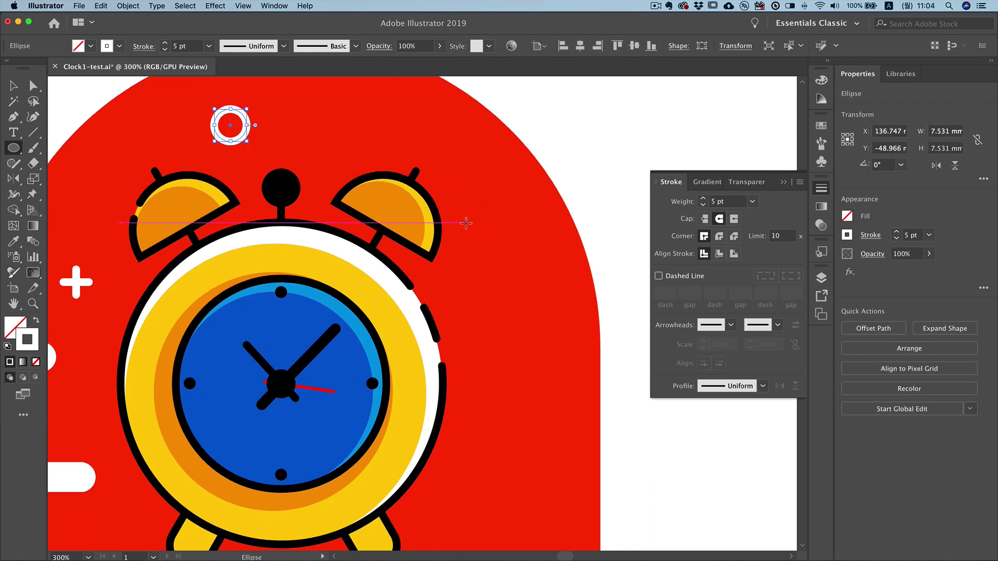
{"action": "left_click_drag", "start_coordinate": [467, 223], "coordinate": [483, 239]}
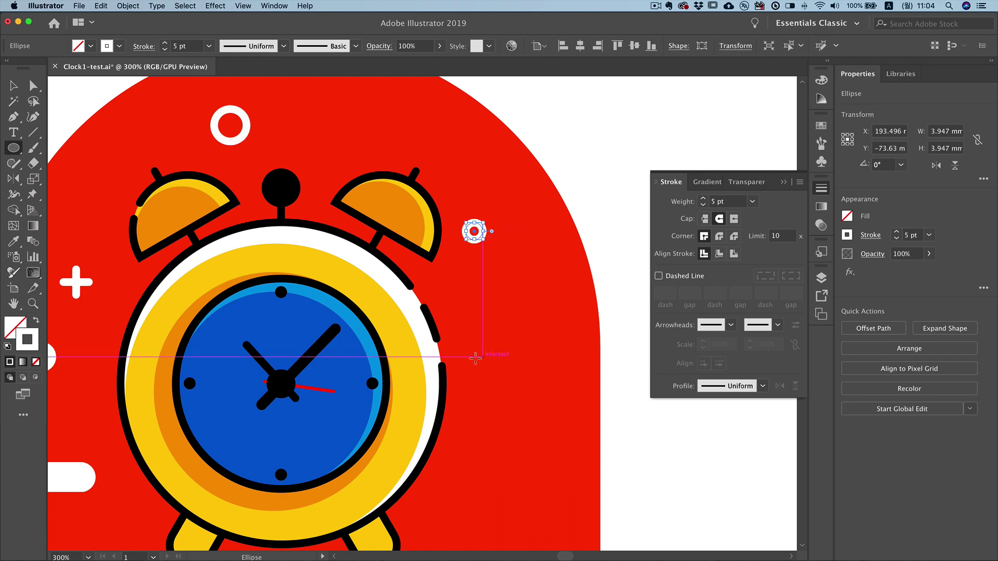
{"action": "key", "text": "p"}
{"action": "left_click", "coordinate": [512, 440]}
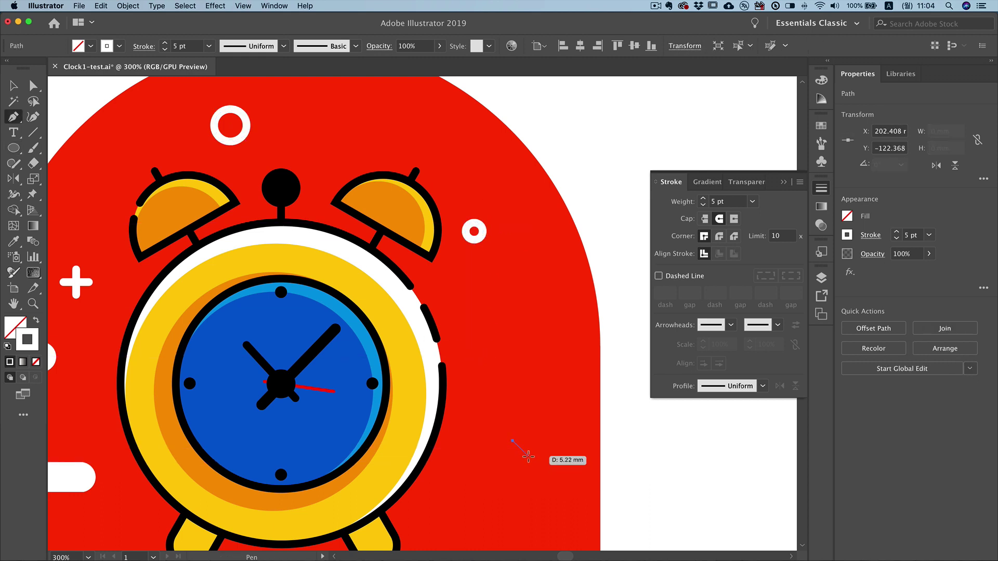
- Draw a short diagonal line below-right of the clock and reflect a copy vertically into an X
{"action": "left_click", "coordinate": [526, 456], "text": "shift"}
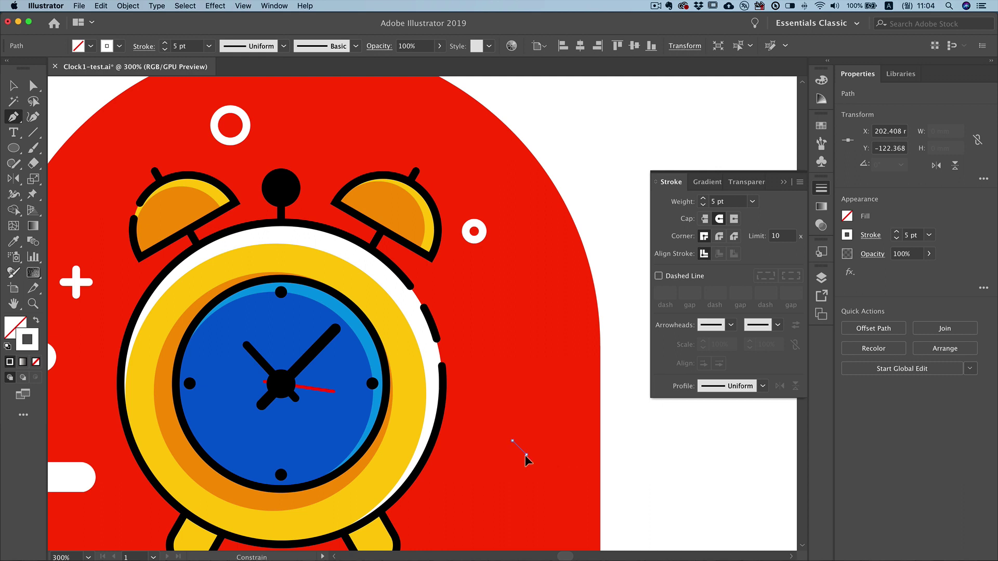
{"action": "key", "text": "Escape"}
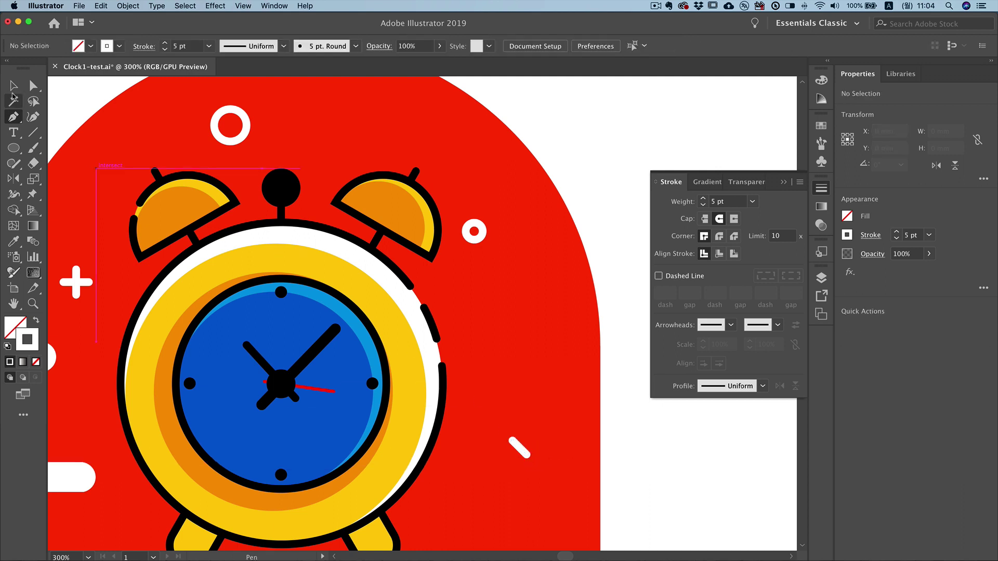
{"action": "left_click", "coordinate": [14, 85]}
{"action": "left_click", "coordinate": [519, 447]}
{"action": "key", "text": "super+c"}
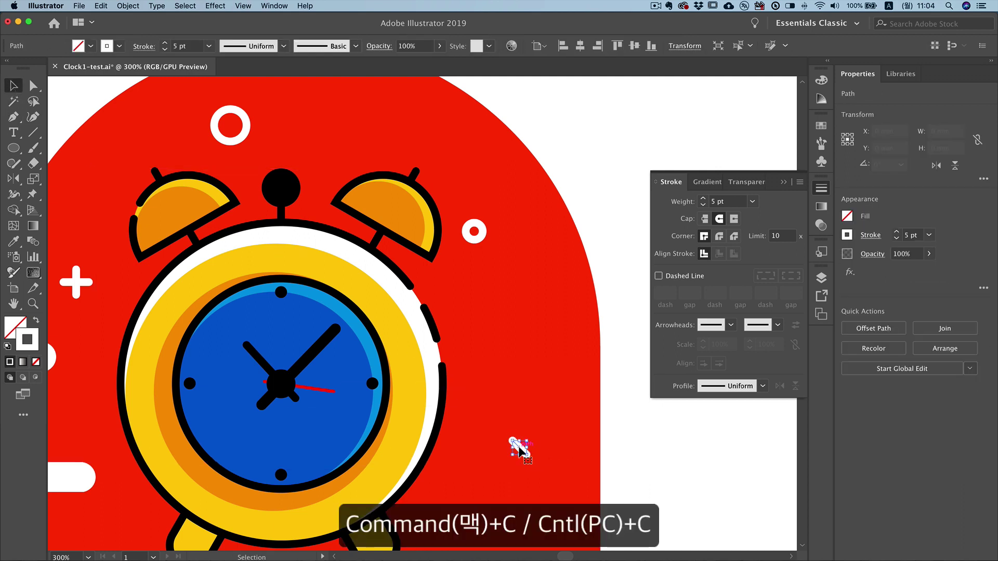
{"action": "key", "text": "super+f"}
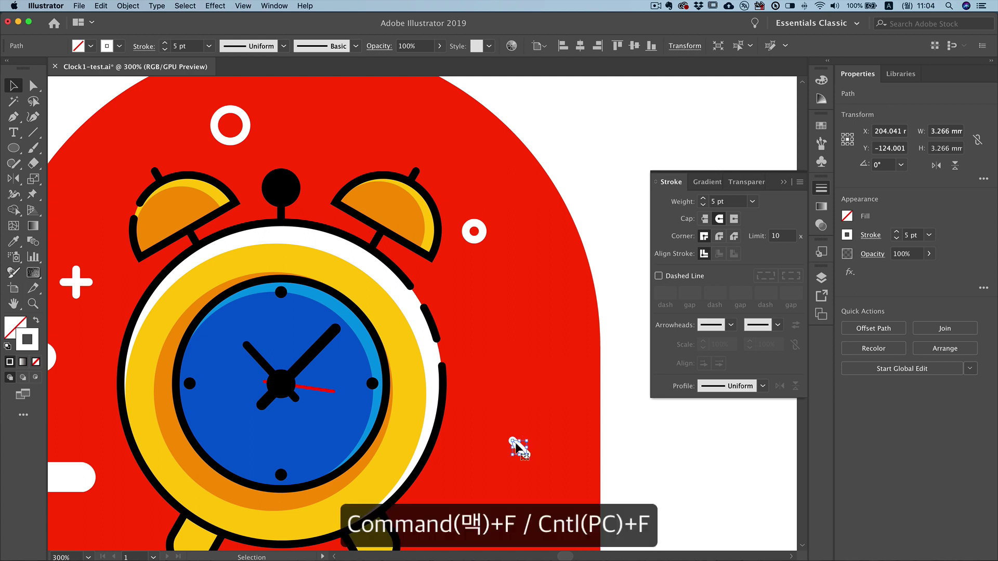
{"action": "double_click", "coordinate": [14, 179]}
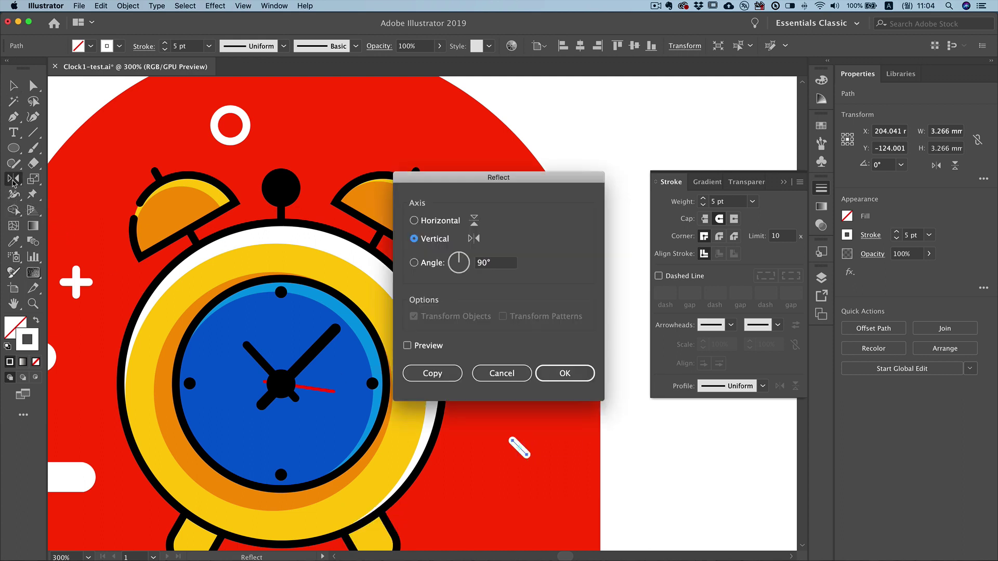
{"action": "left_click", "coordinate": [434, 376]}
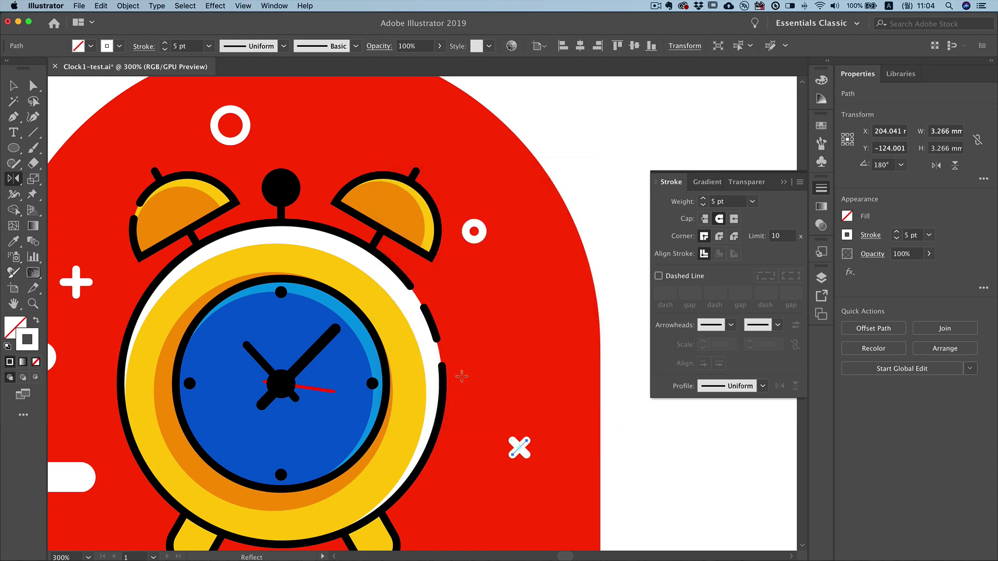
{"action": "key", "text": "super+shift+a"}
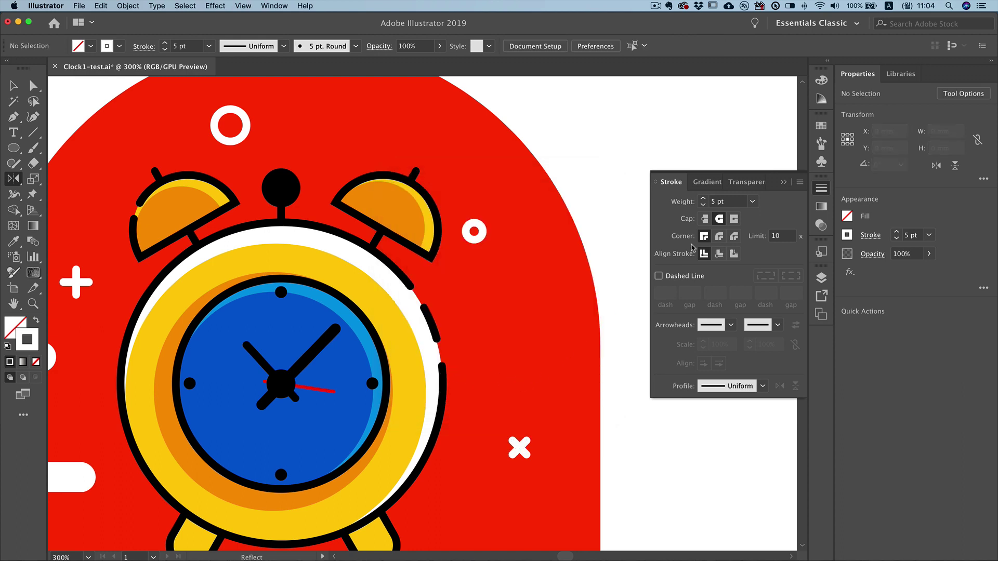
{"action": "left_click", "coordinate": [782, 183]}
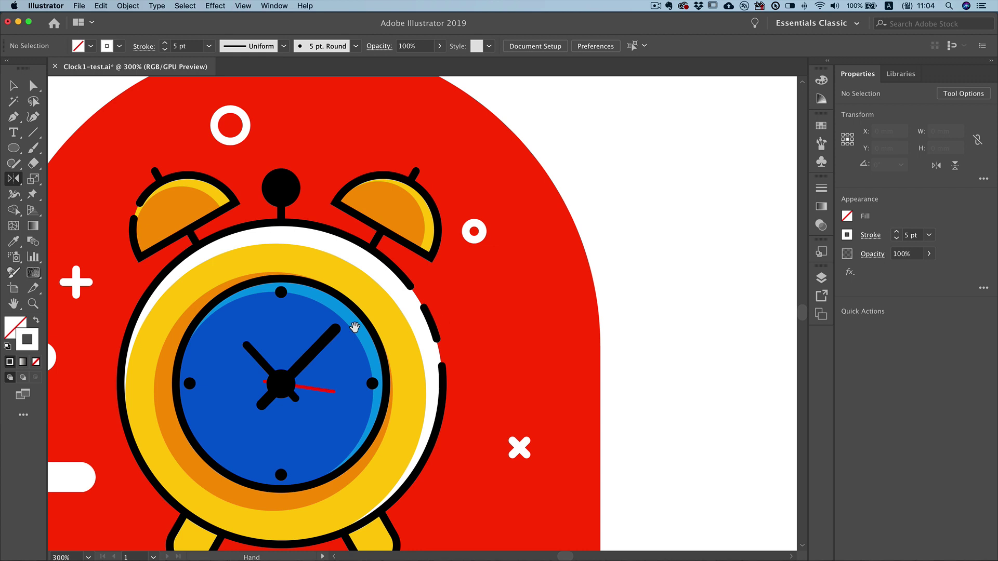
- Pan and zoom out to 200% to view the whole decorated alarm clock
{"action": "left_click_drag", "start_coordinate": [353, 329], "coordinate": [483, 348]}
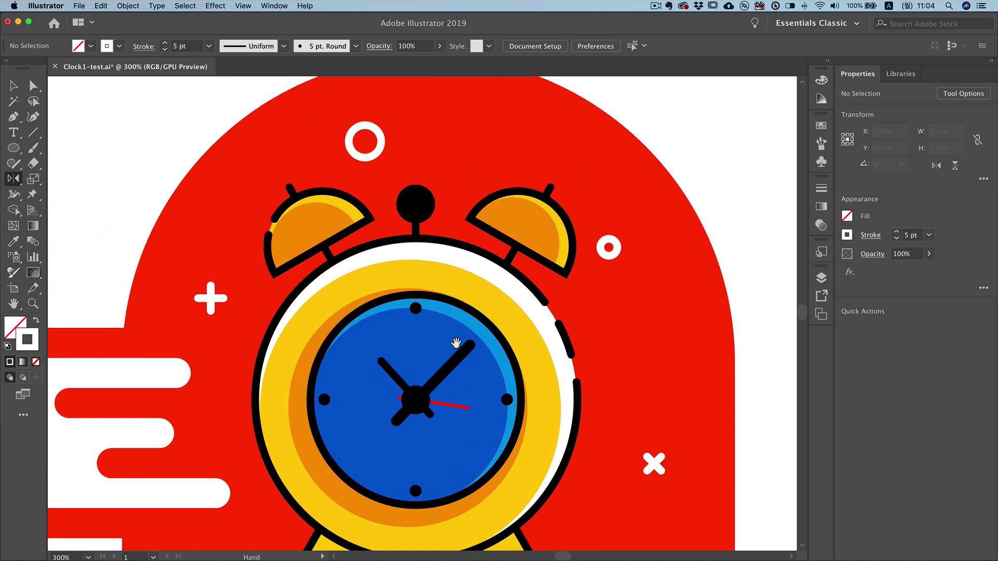
{"action": "left_click", "coordinate": [435, 344], "text": "alt"}
{"action": "scroll", "coordinate": [434, 344], "scroll_direction": "down", "scroll_amount": 1}
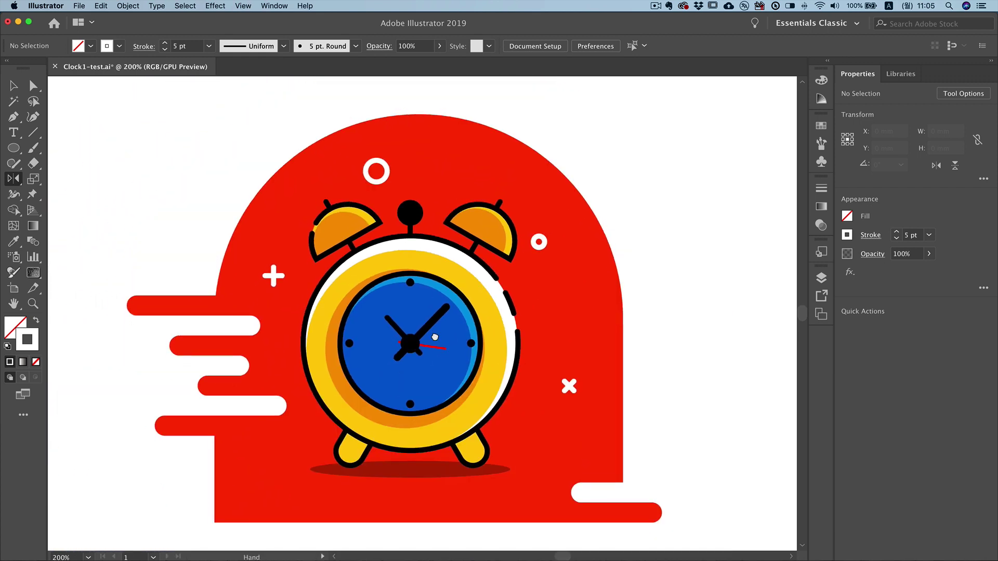